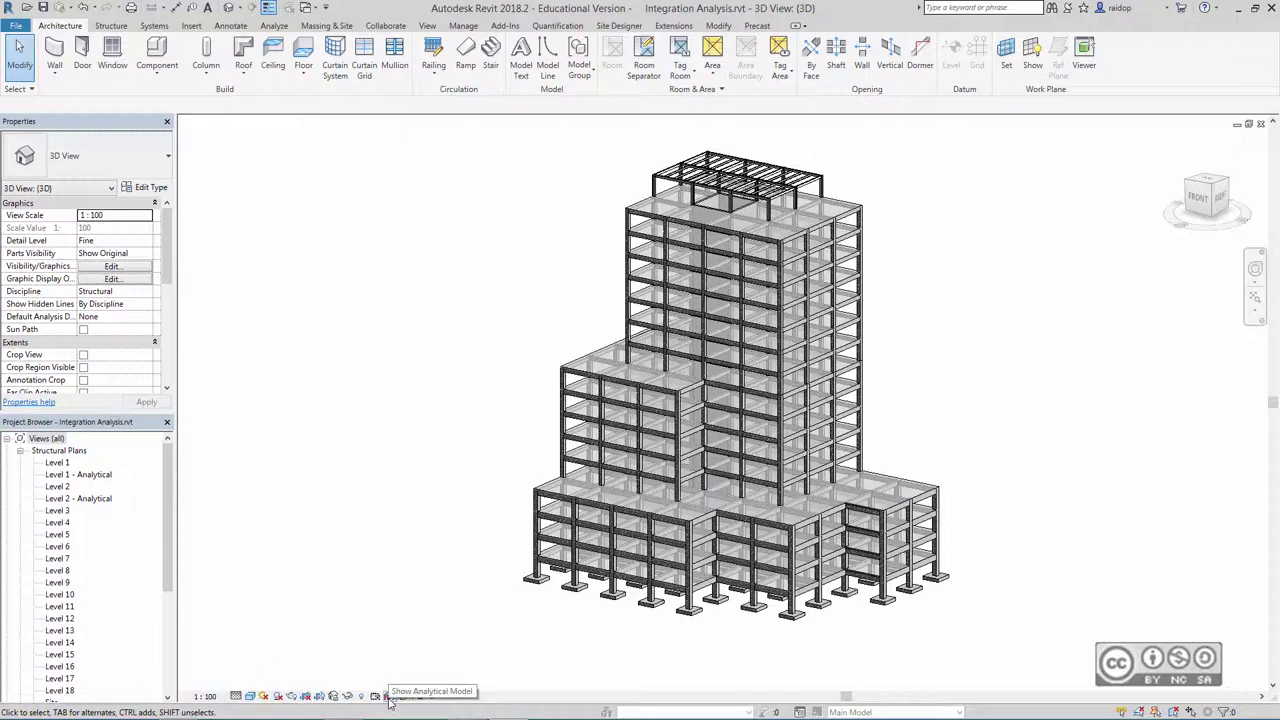
# Show the analytical model and temporarily apply the Analytical Model without Loads view template.
pyautogui.click(389, 697)
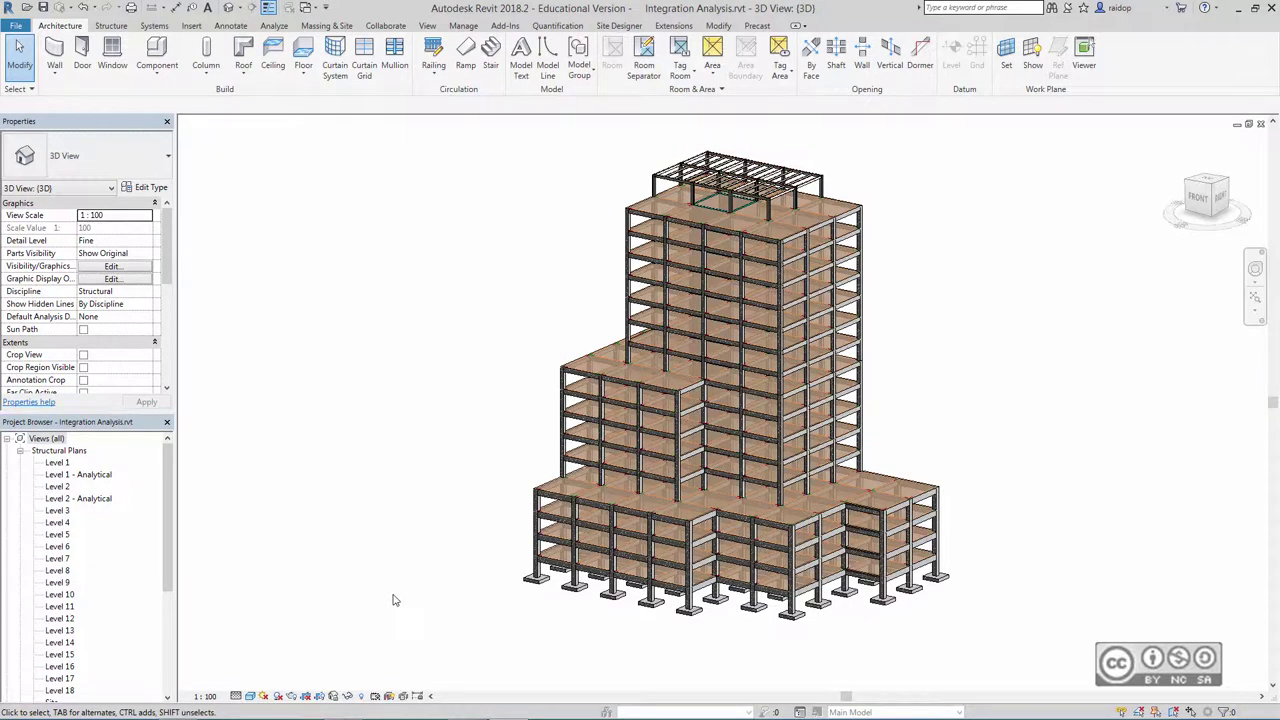
pyautogui.click(374, 697)
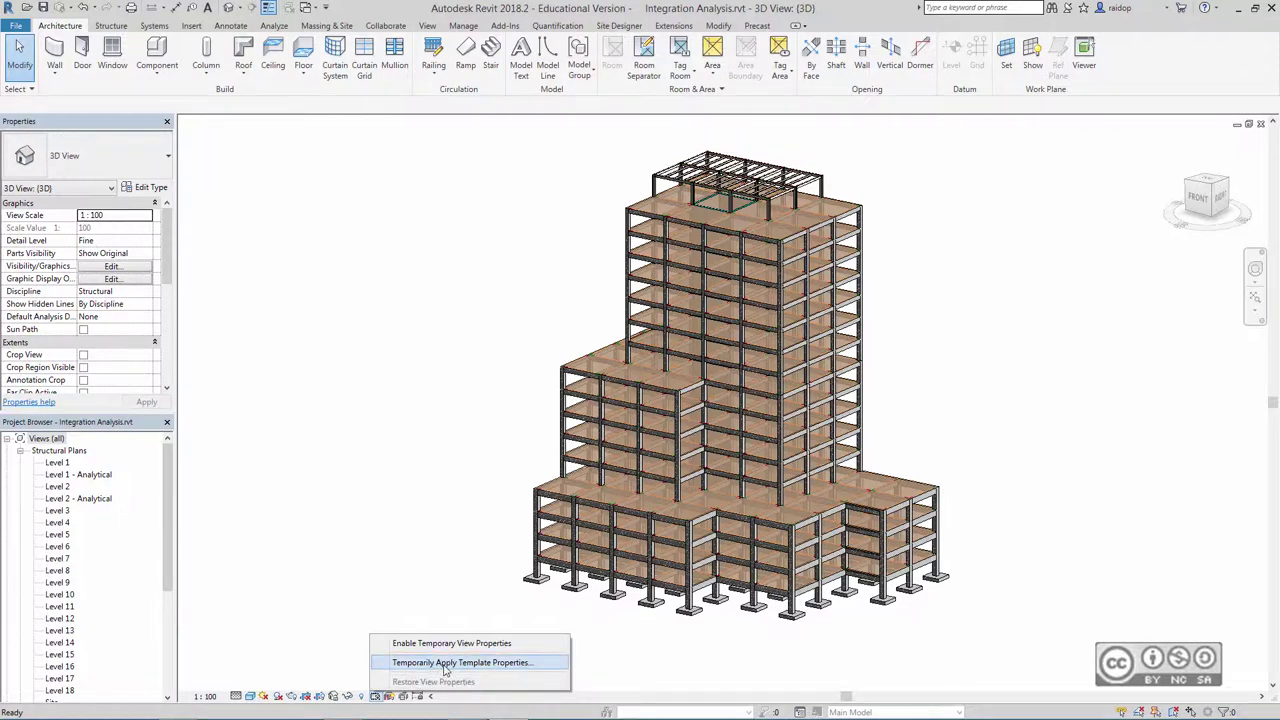
pyautogui.click(446, 663)
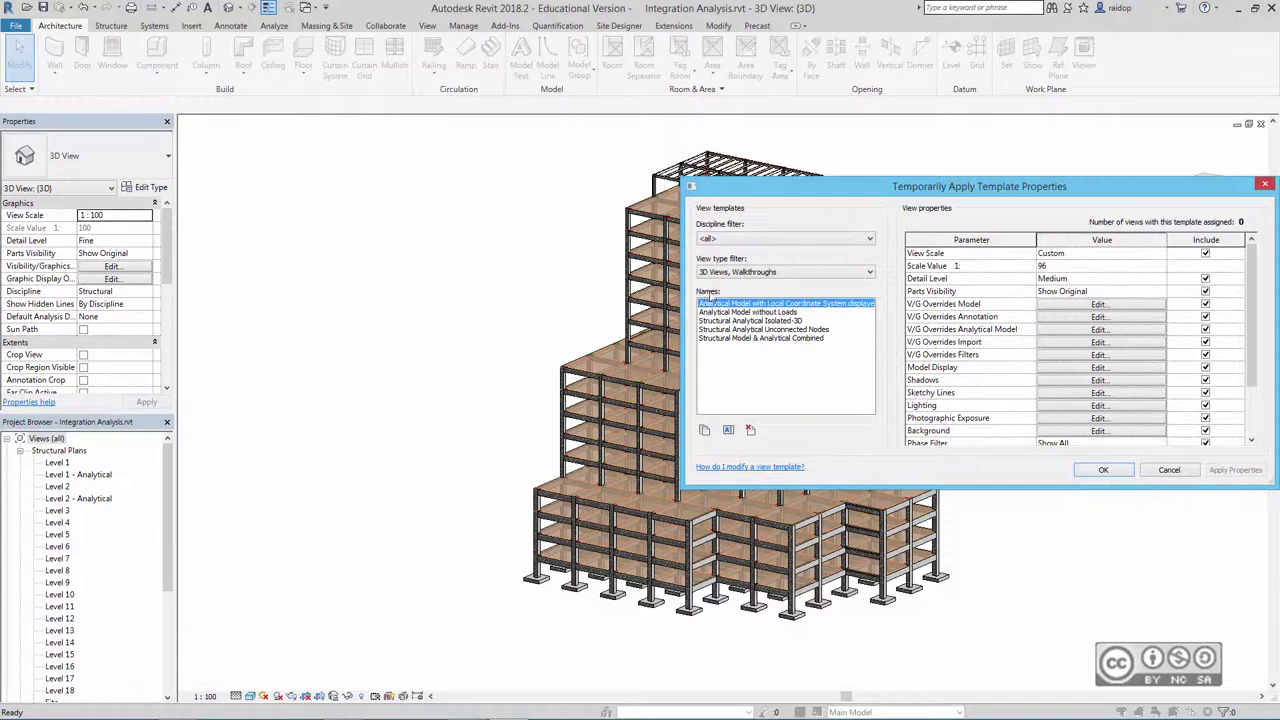
pyautogui.click(742, 313)
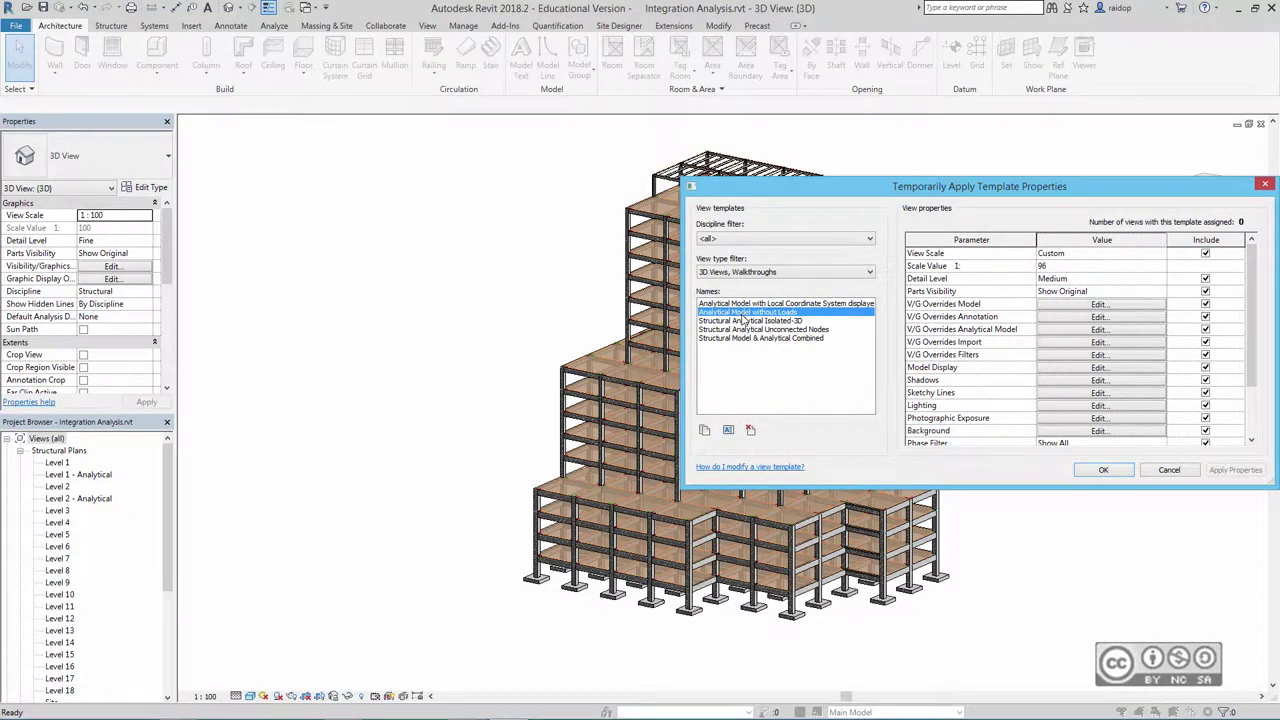
pyautogui.click(1104, 470)
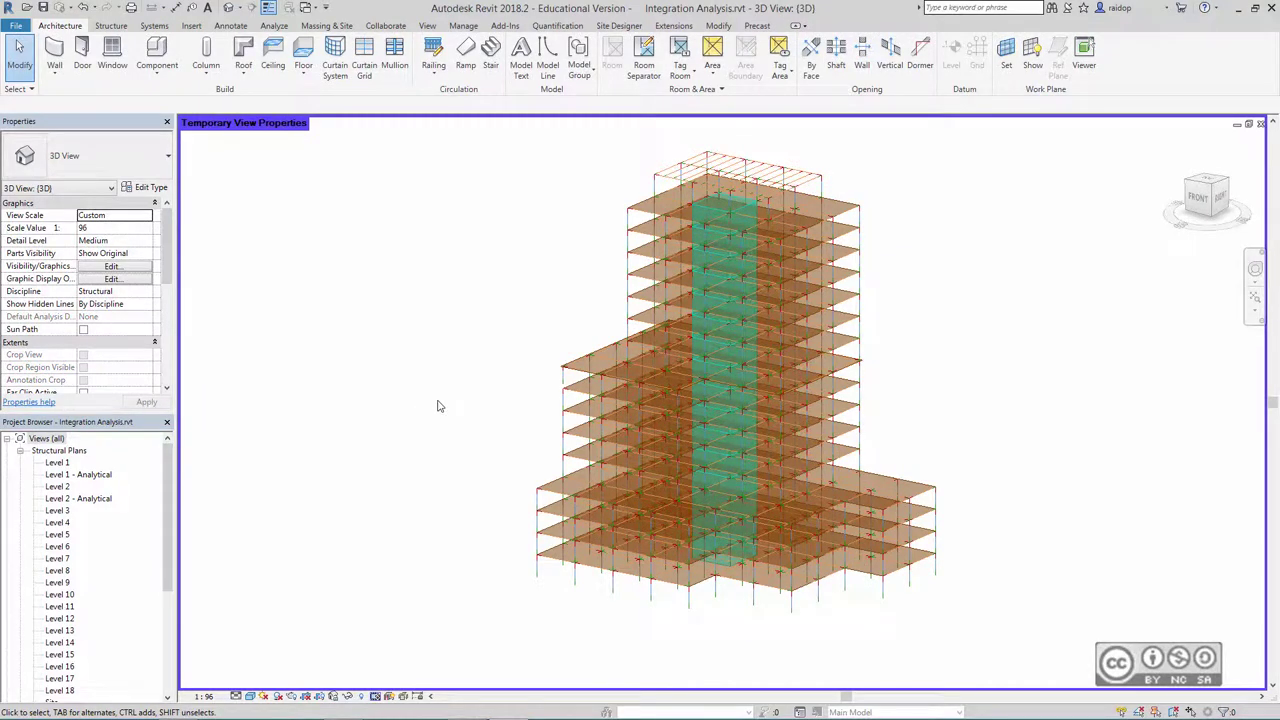
# Zoom into the lower wing's floor corner and enter Adjust Analytical Model mode from the Analyze tab.
pyautogui.scroll(2, 565, 372)
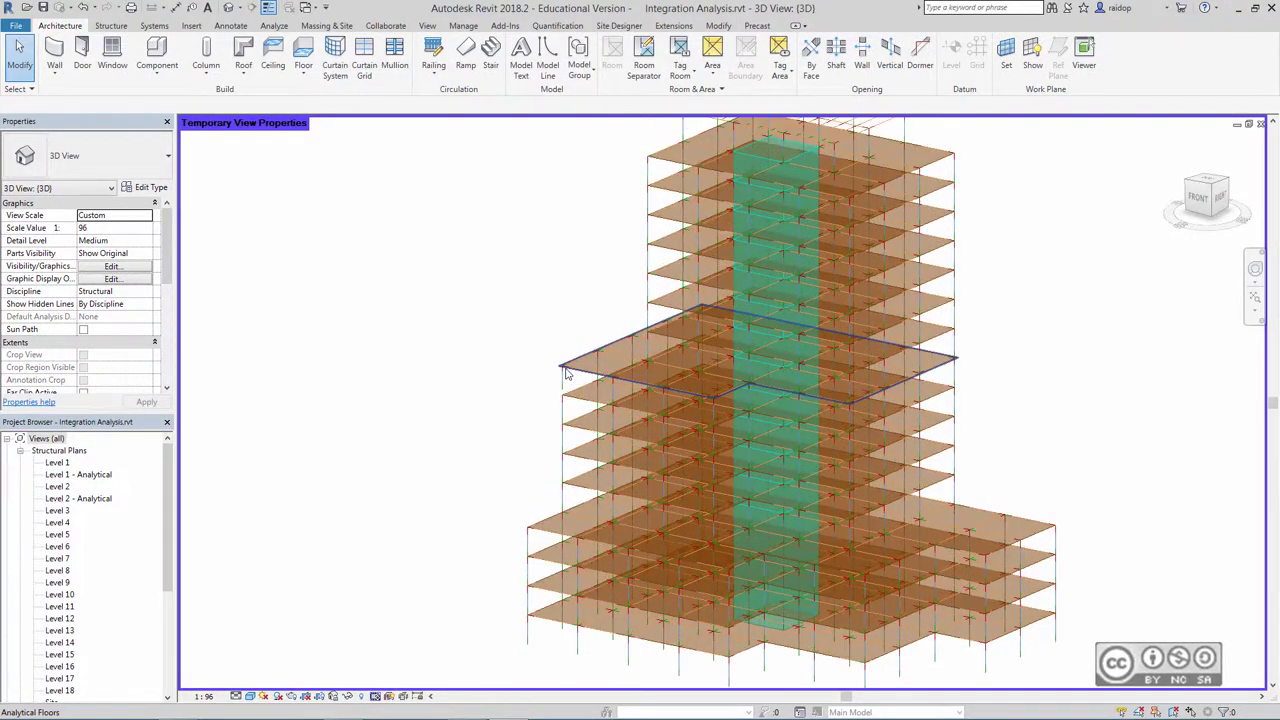
pyautogui.scroll(2, 565, 372)
pyautogui.scroll(2, 565, 372)
pyautogui.scroll(2, 565, 372)
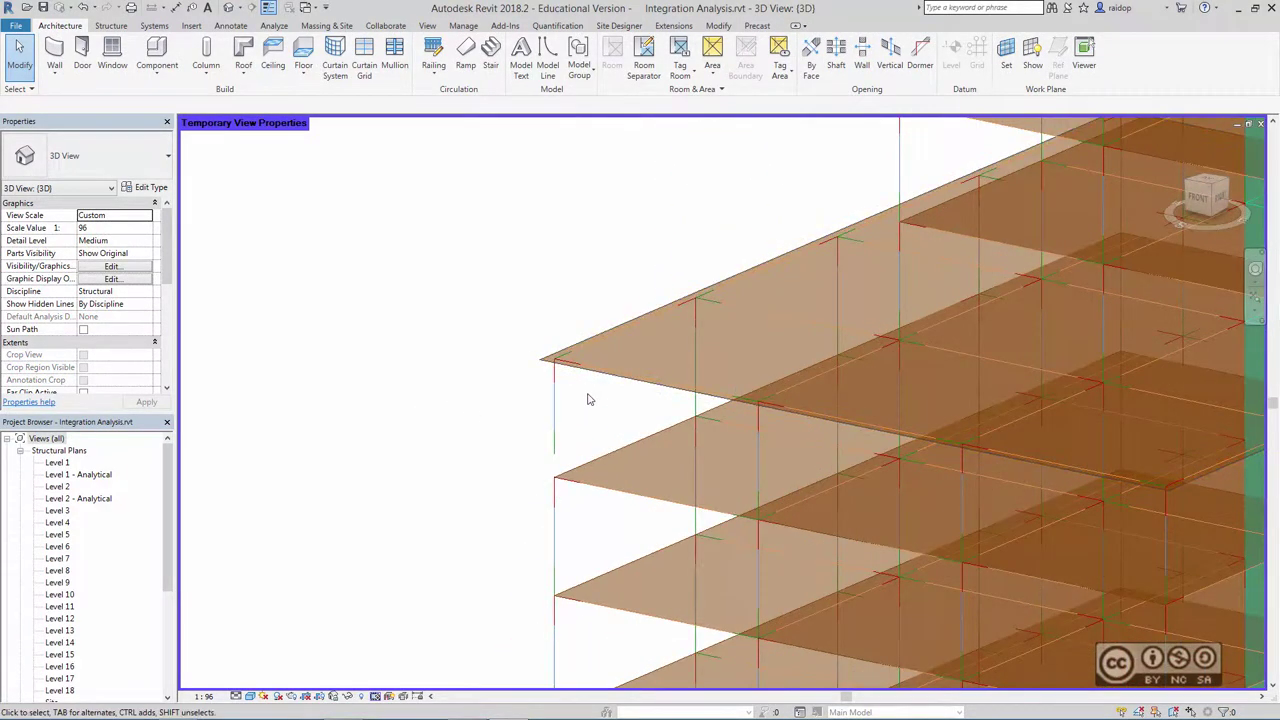
pyautogui.click(272, 28)
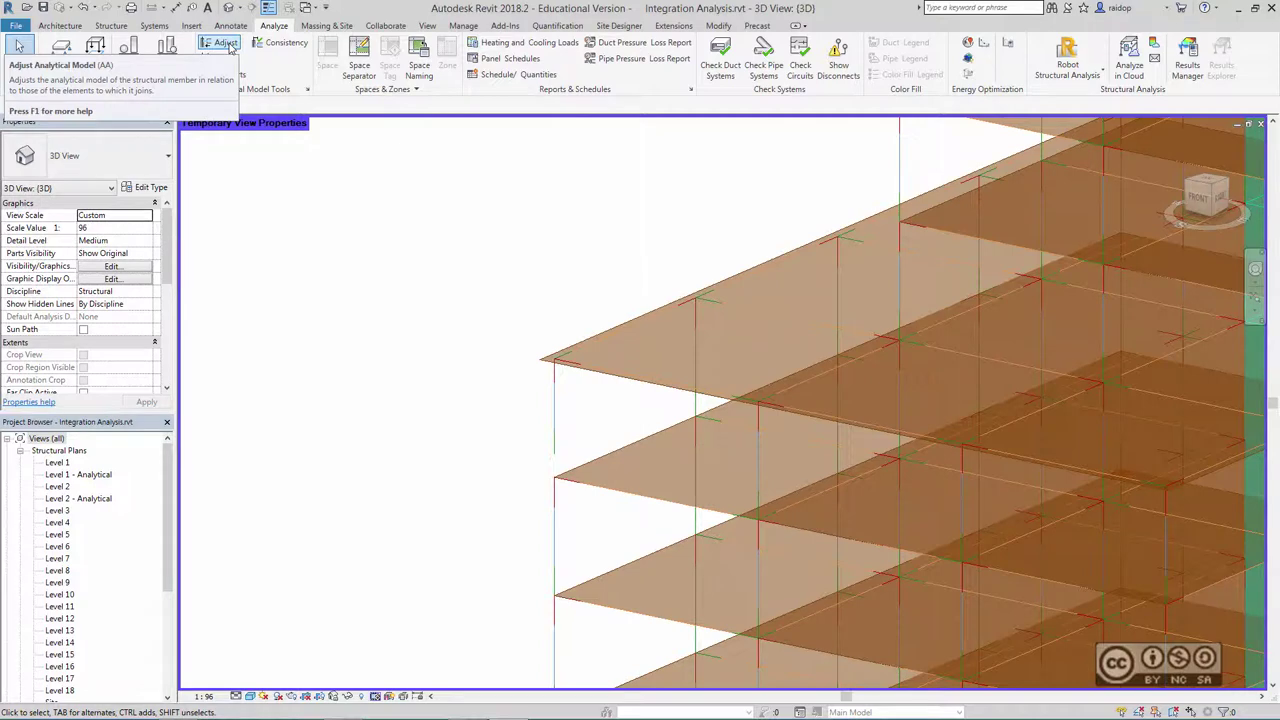
pyautogui.click(227, 44)
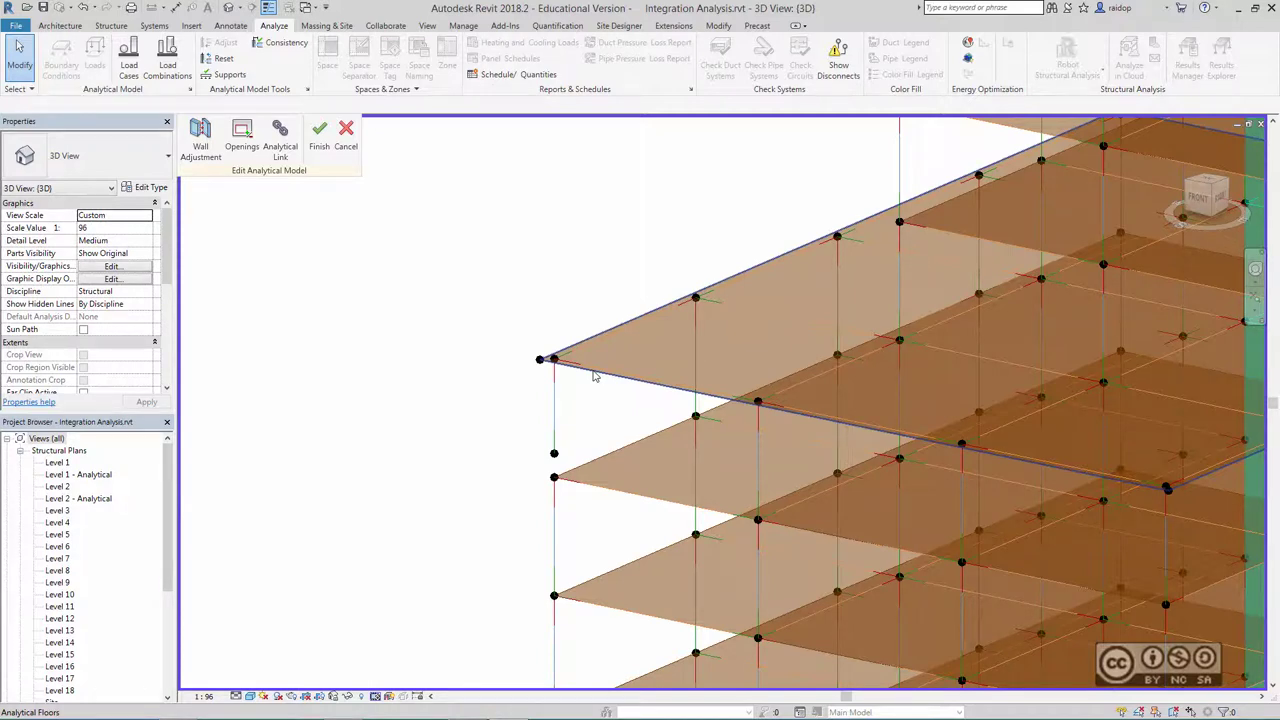
# Set the top corner floor's analytical edge horizontal alignment to Auto-Detect.
pyautogui.click(594, 375)
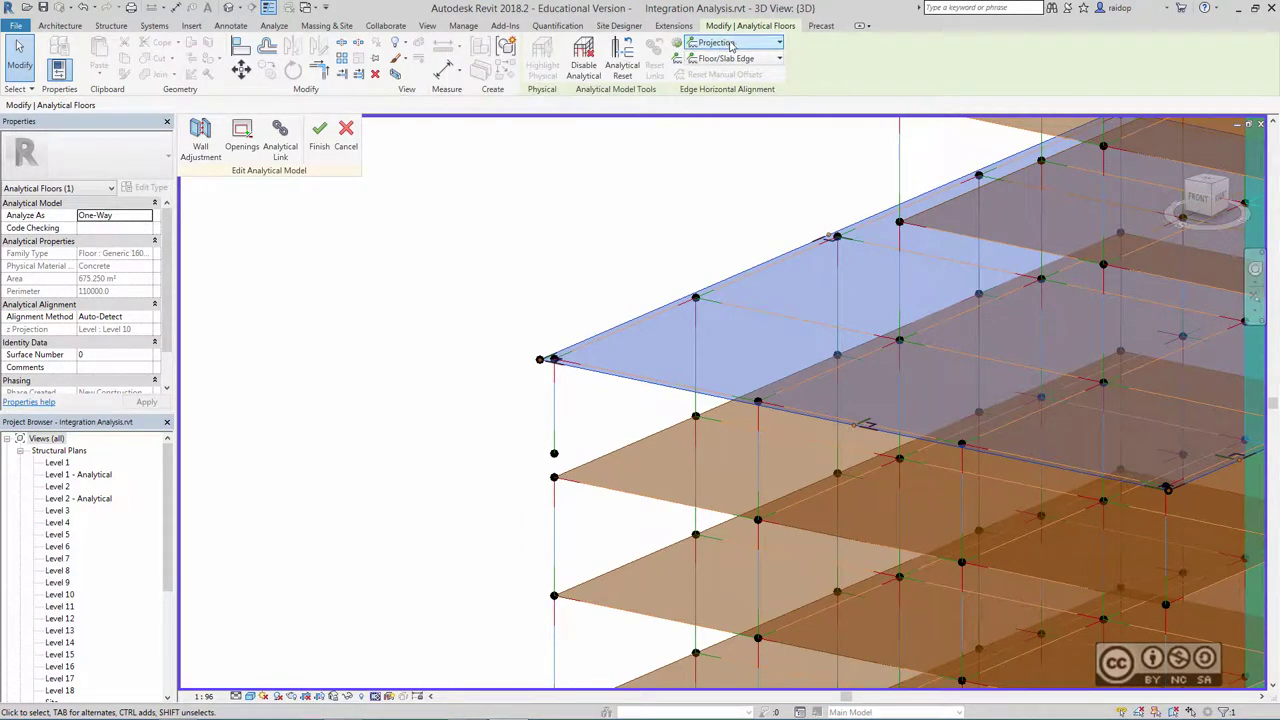
pyautogui.click(780, 47)
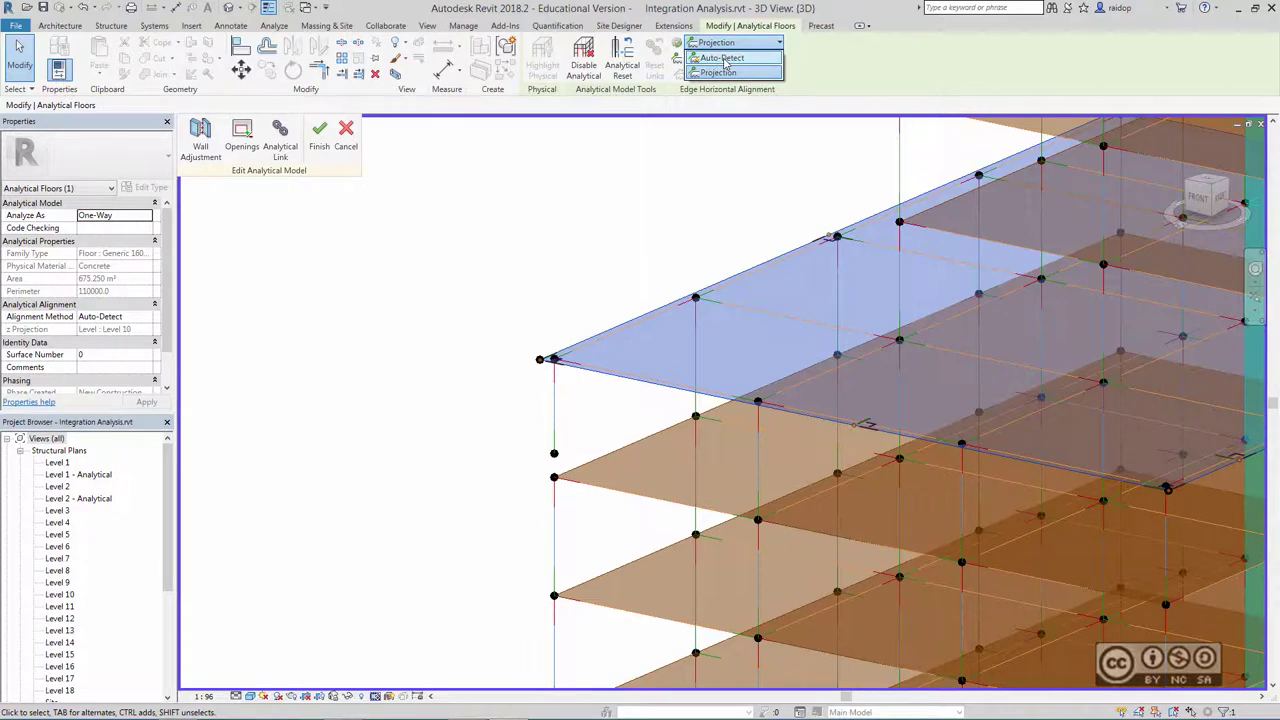
pyautogui.click(724, 58)
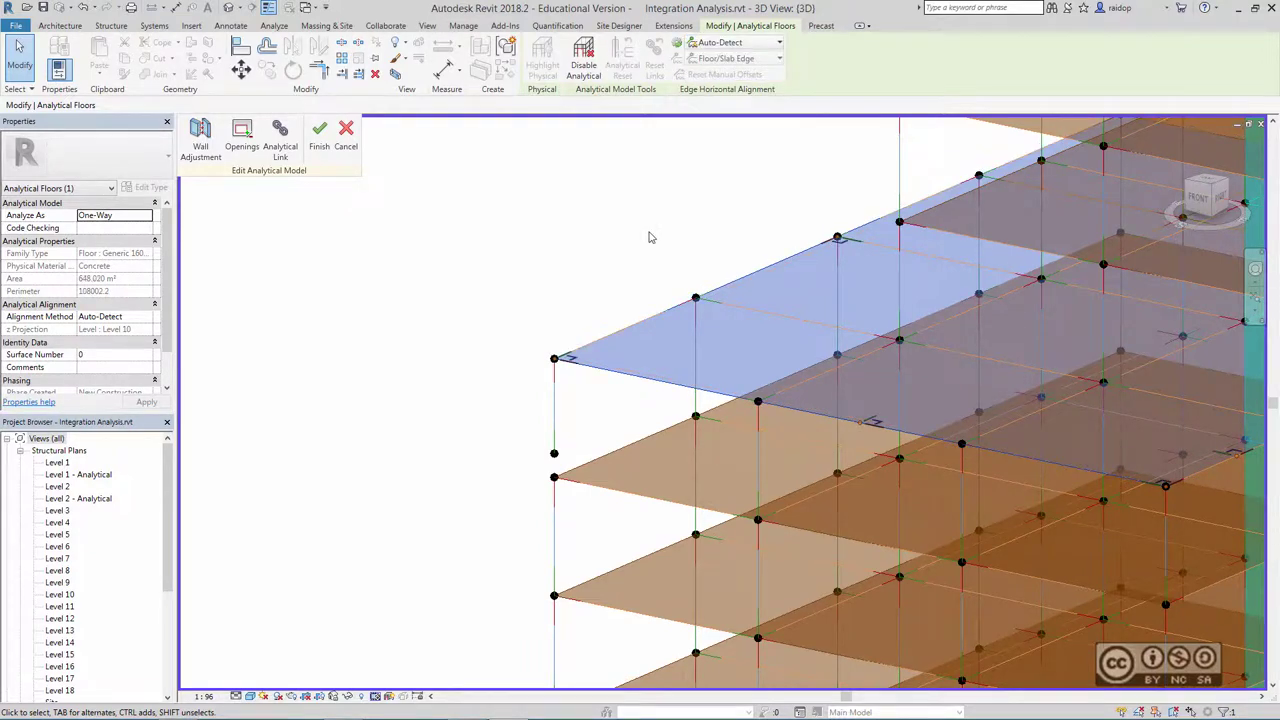
pyautogui.click(488, 269)
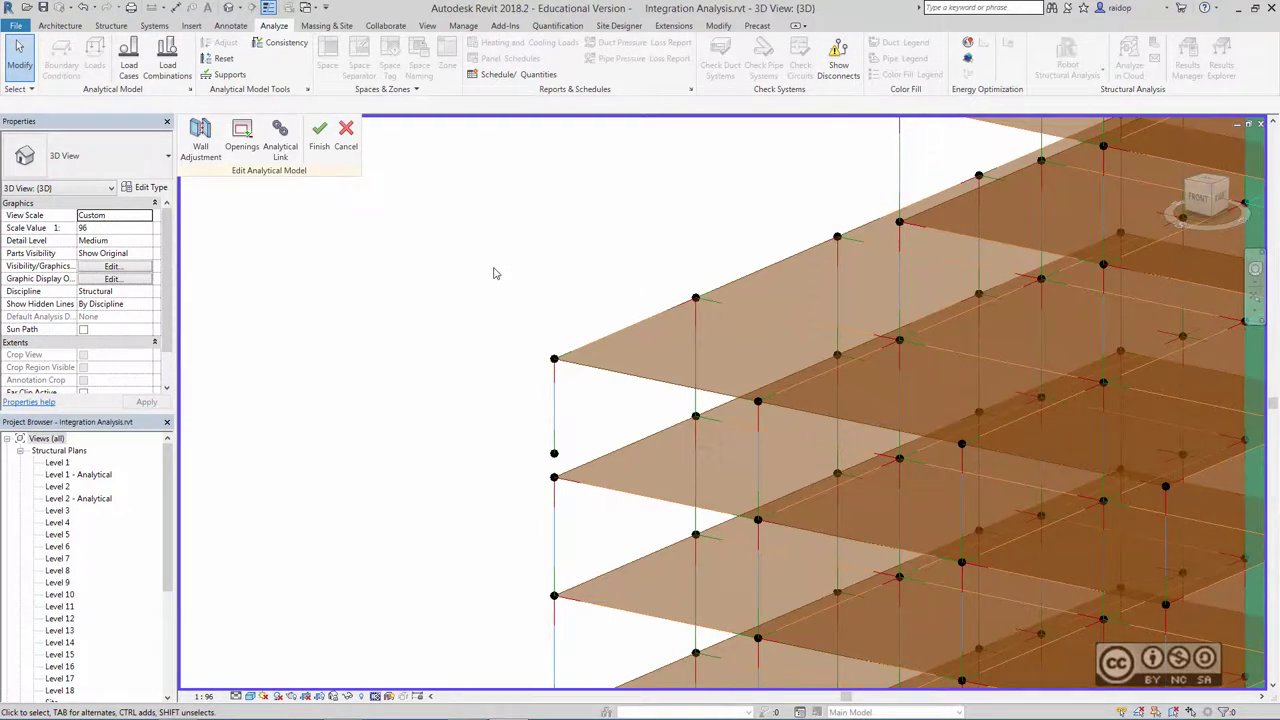
# Align the column's upper analytical node onto the floor node below, finish editing, and zoom to fit.
pyautogui.click(716, 28)
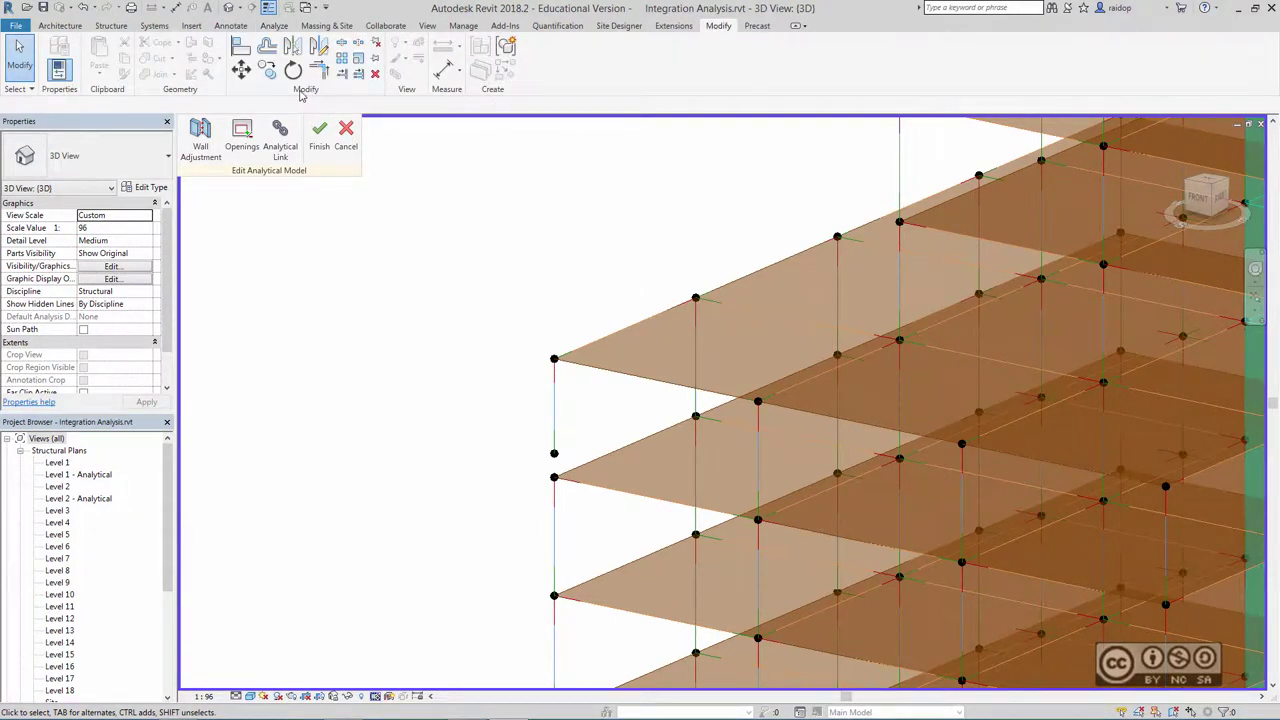
pyautogui.click(240, 48)
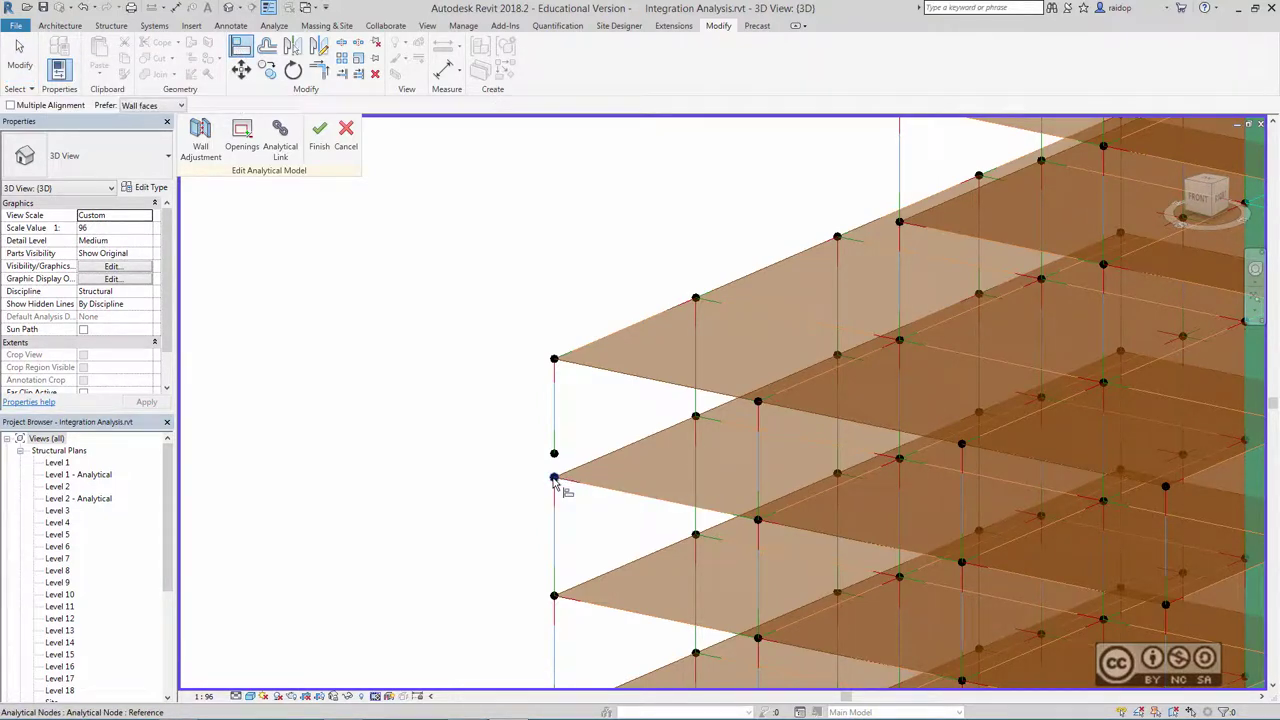
pyautogui.click(555, 479)
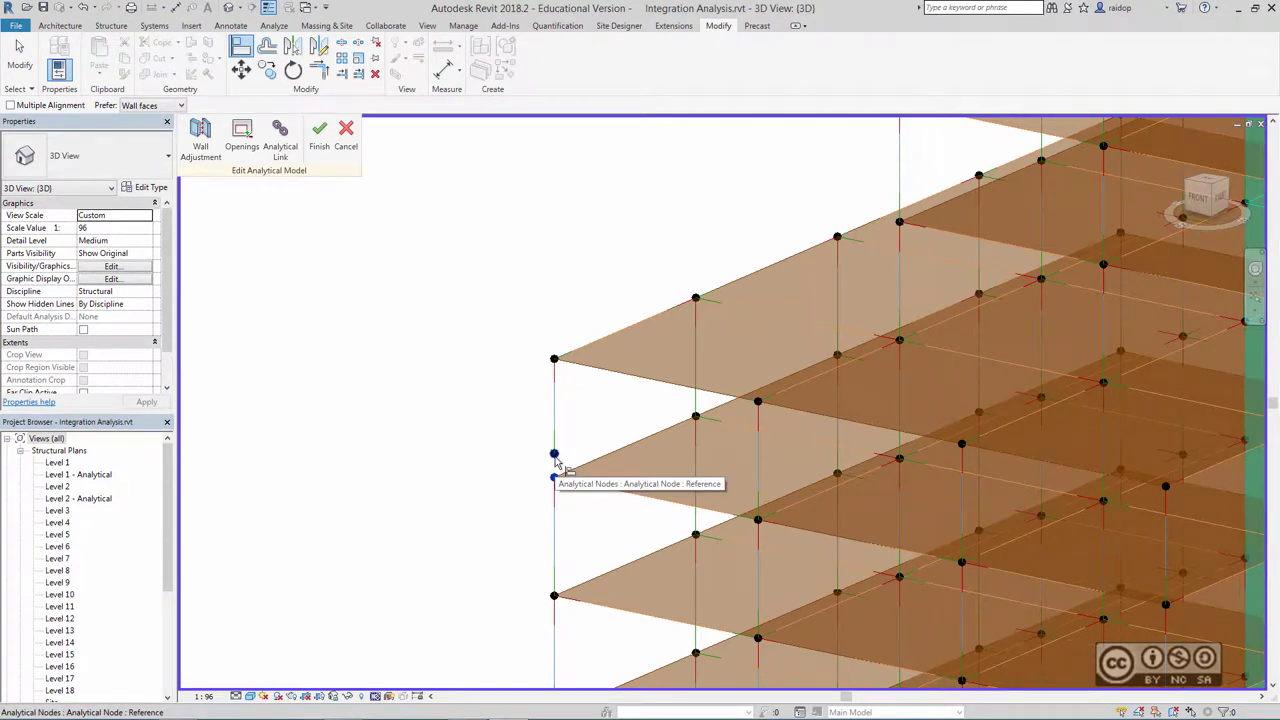
pyautogui.click(555, 455)
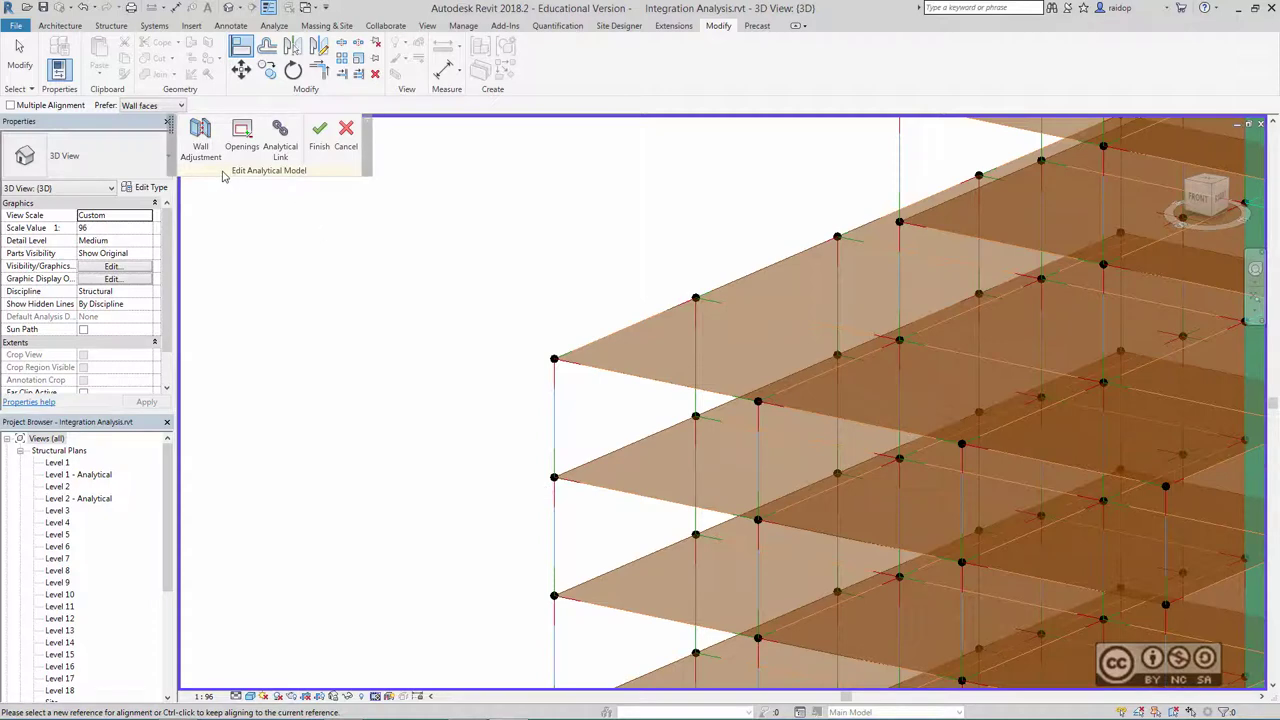
pyautogui.click(319, 135)
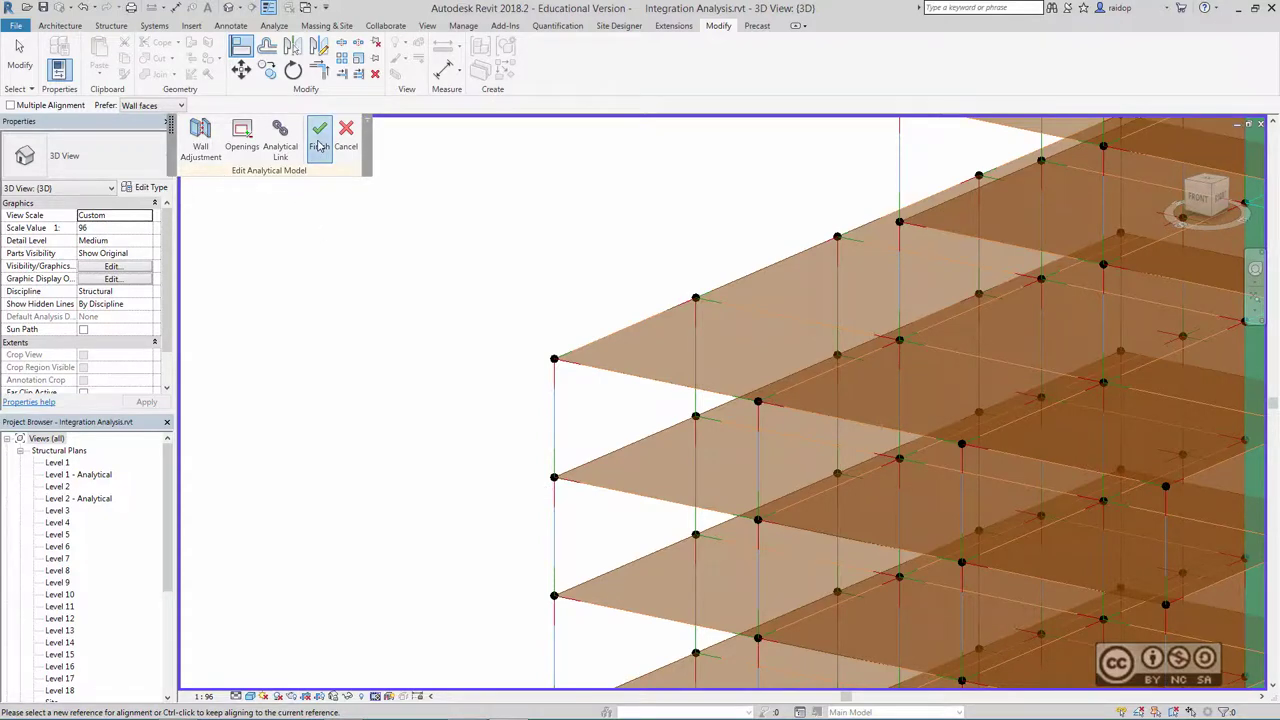
pyautogui.press('z')
pyautogui.press('f')
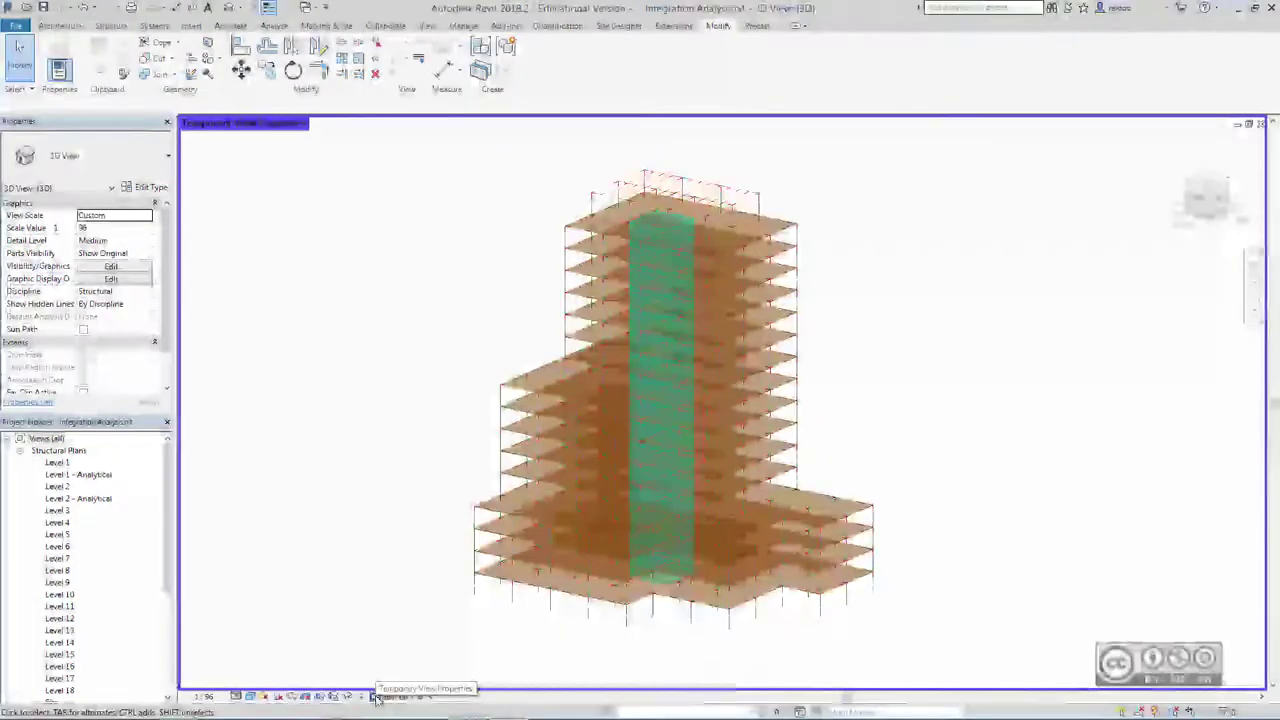
# Temporarily apply the Structural Analytical Isolated 3D template to the 3D view.
pyautogui.click(377, 697)
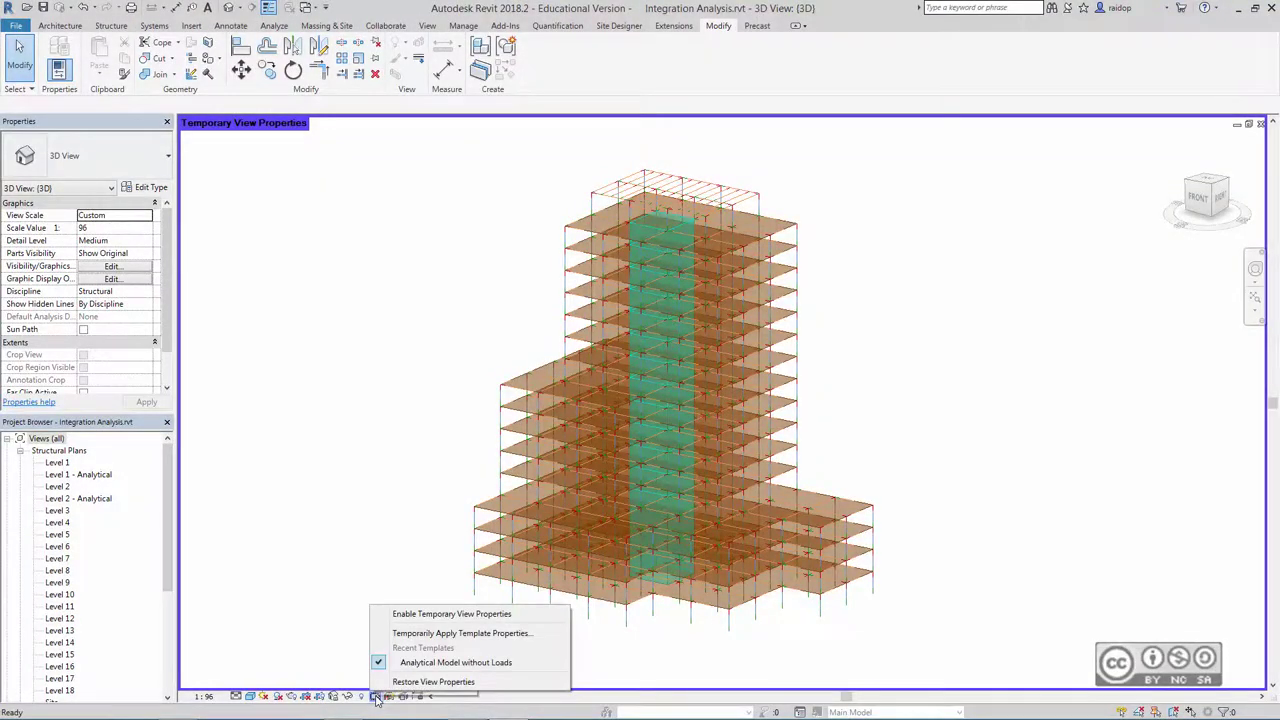
pyautogui.click(483, 641)
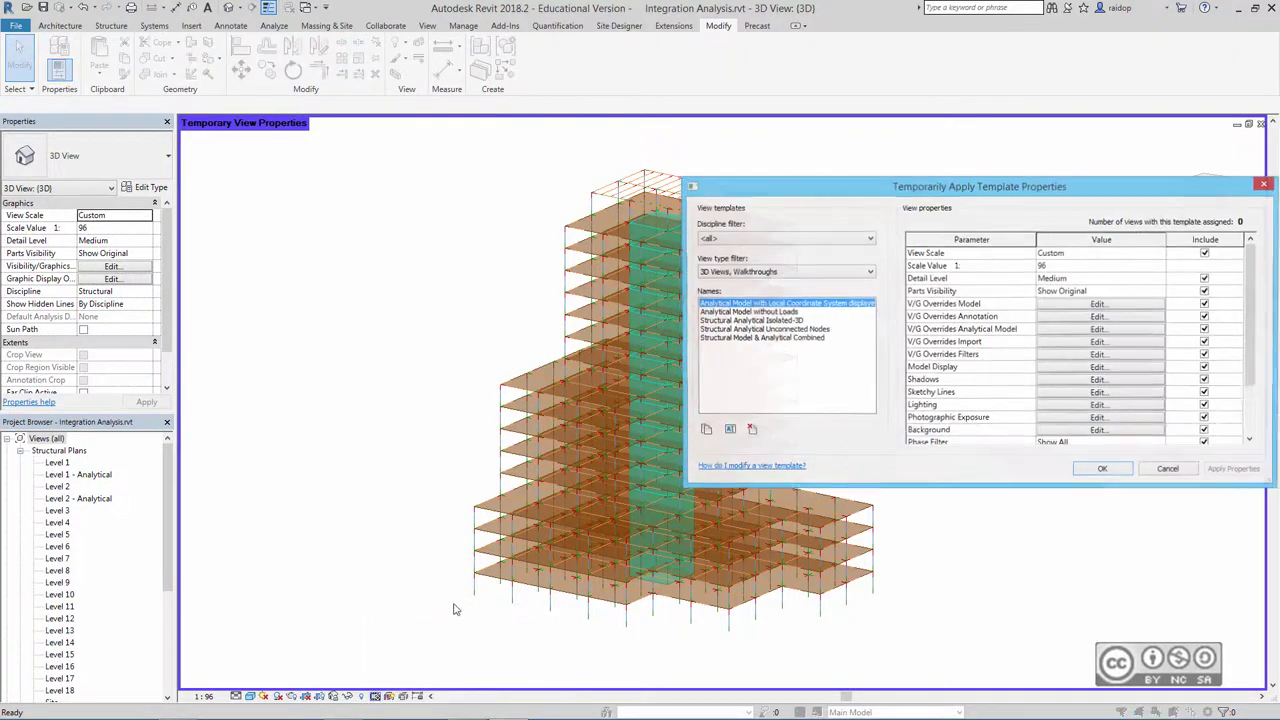
pyautogui.click(773, 321)
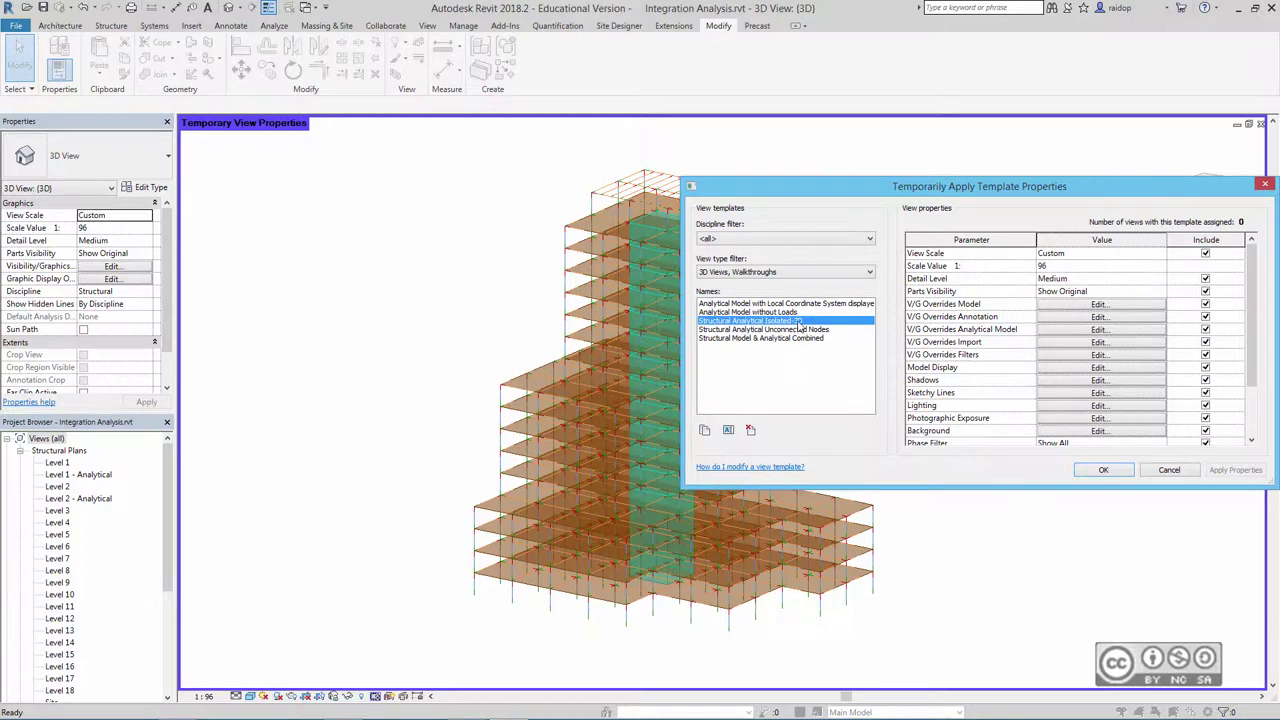
pyautogui.click(1087, 472)
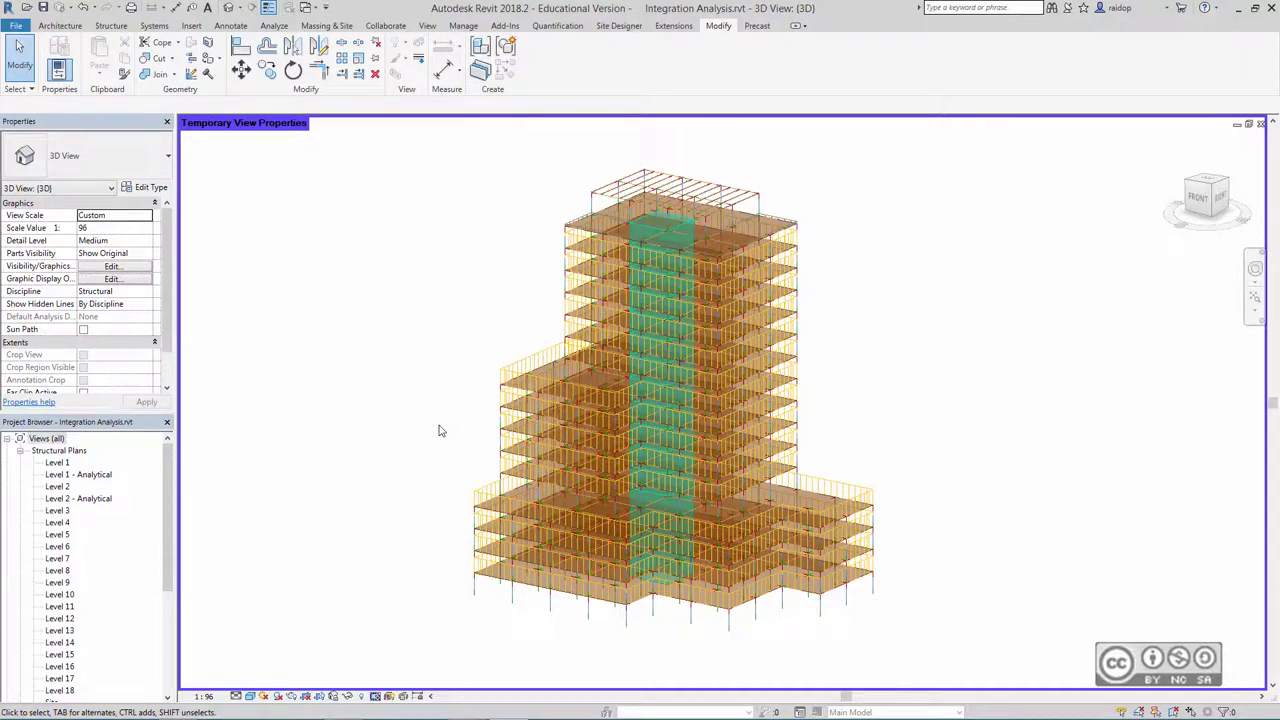
# Send the model to Robot Structural Analysis with default send options, declining the warnings report.
pyautogui.click(275, 26)
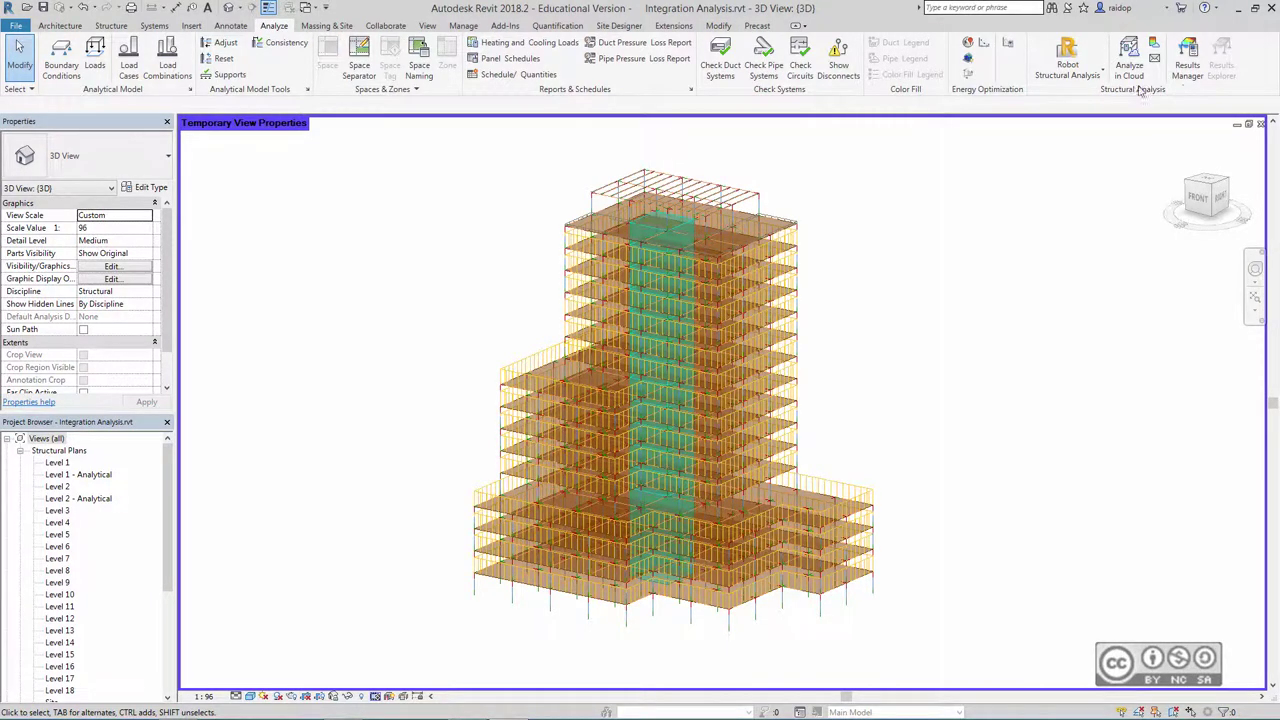
pyautogui.click(1076, 78)
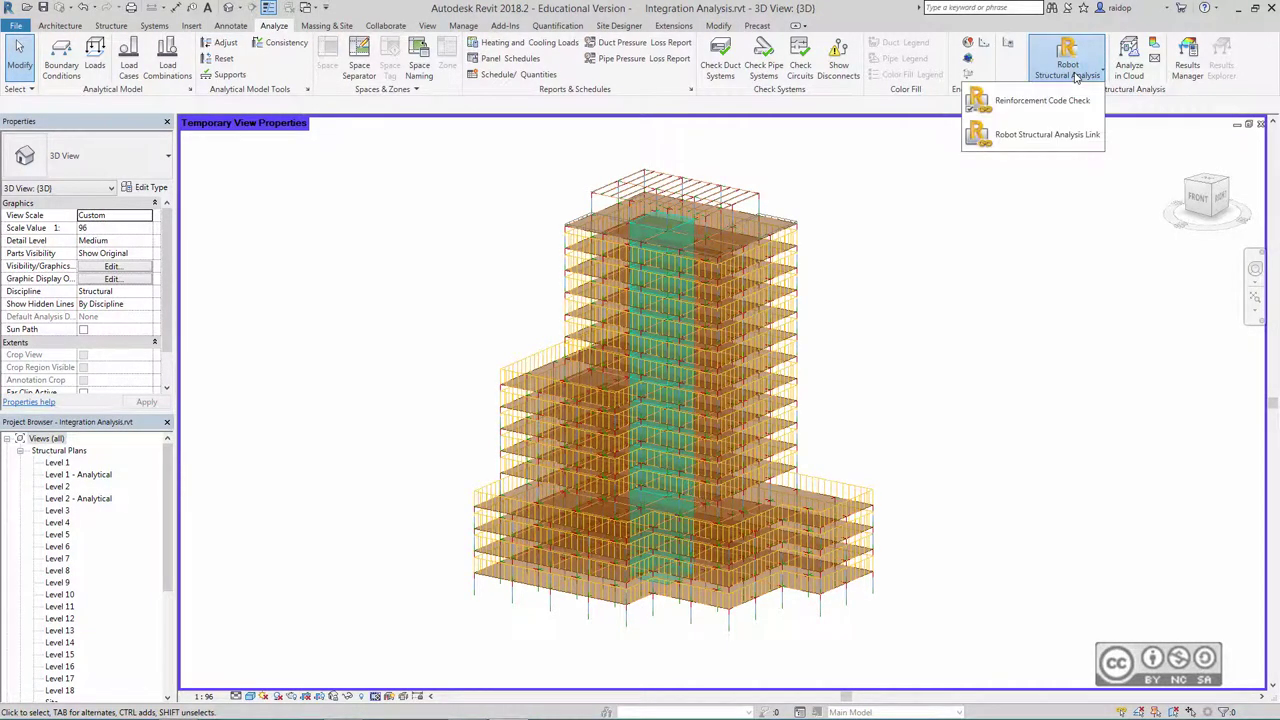
pyautogui.click(1063, 137)
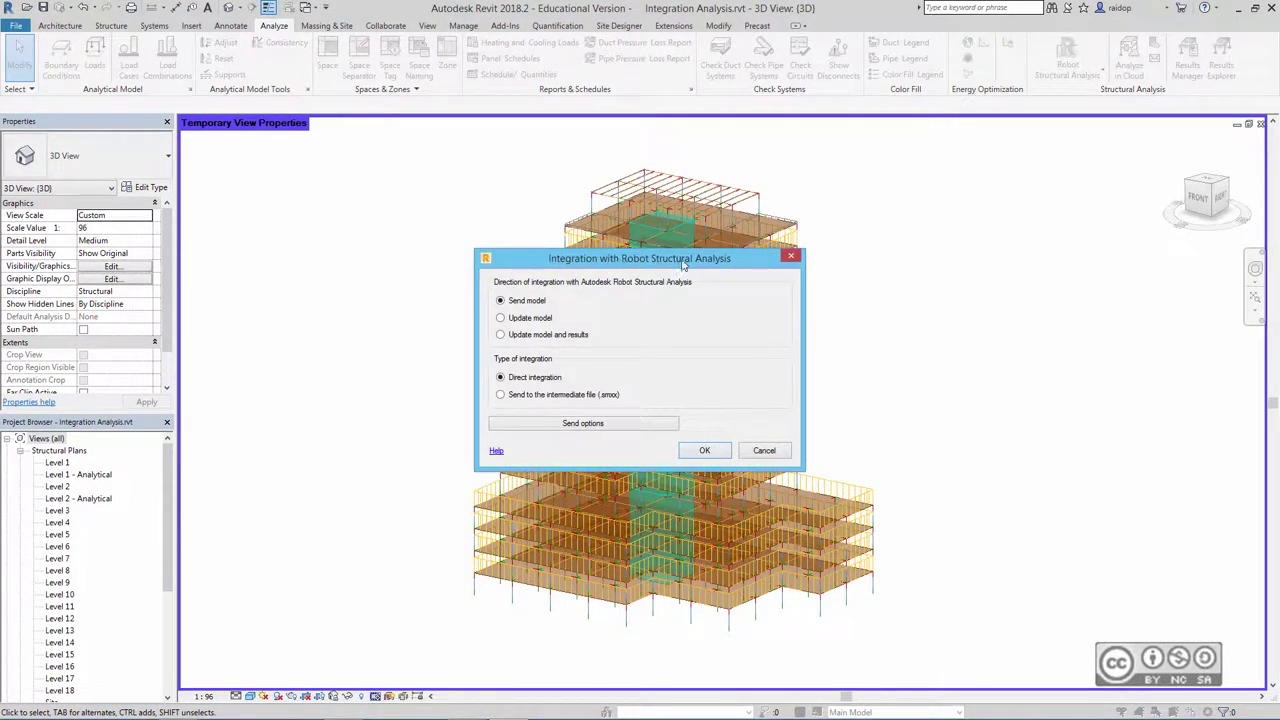
pyautogui.click(562, 426)
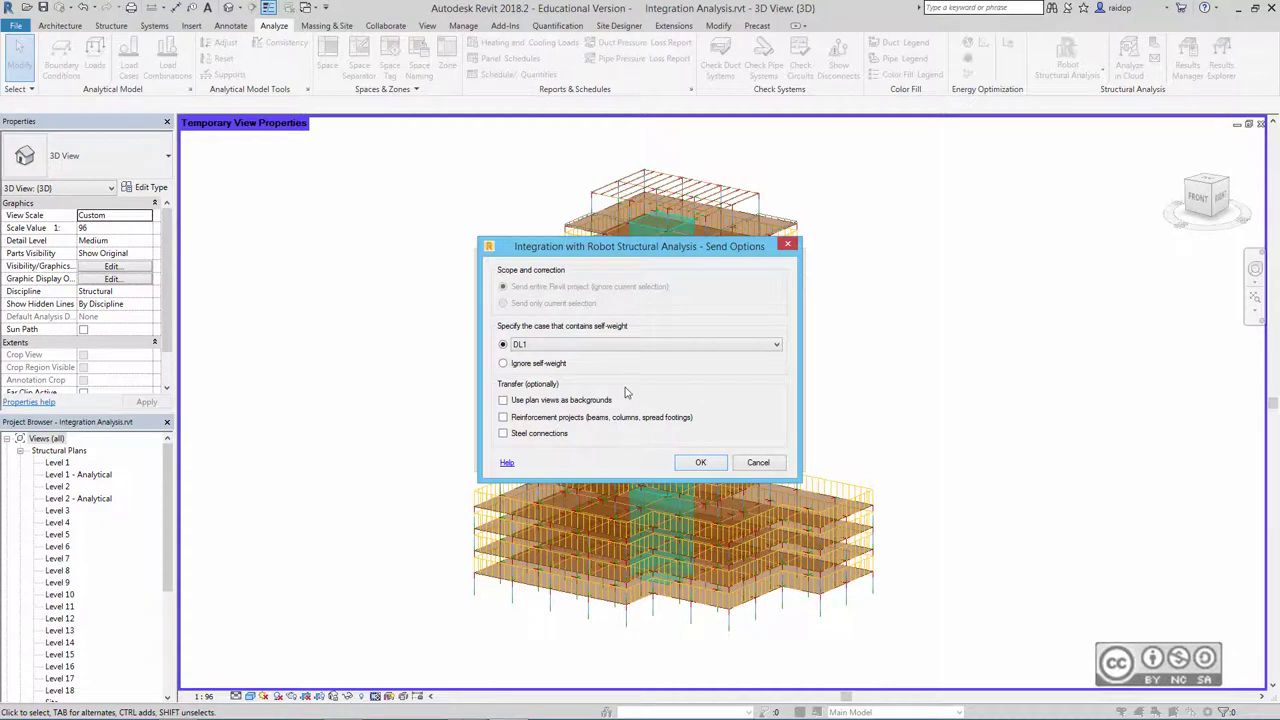
pyautogui.click(700, 462)
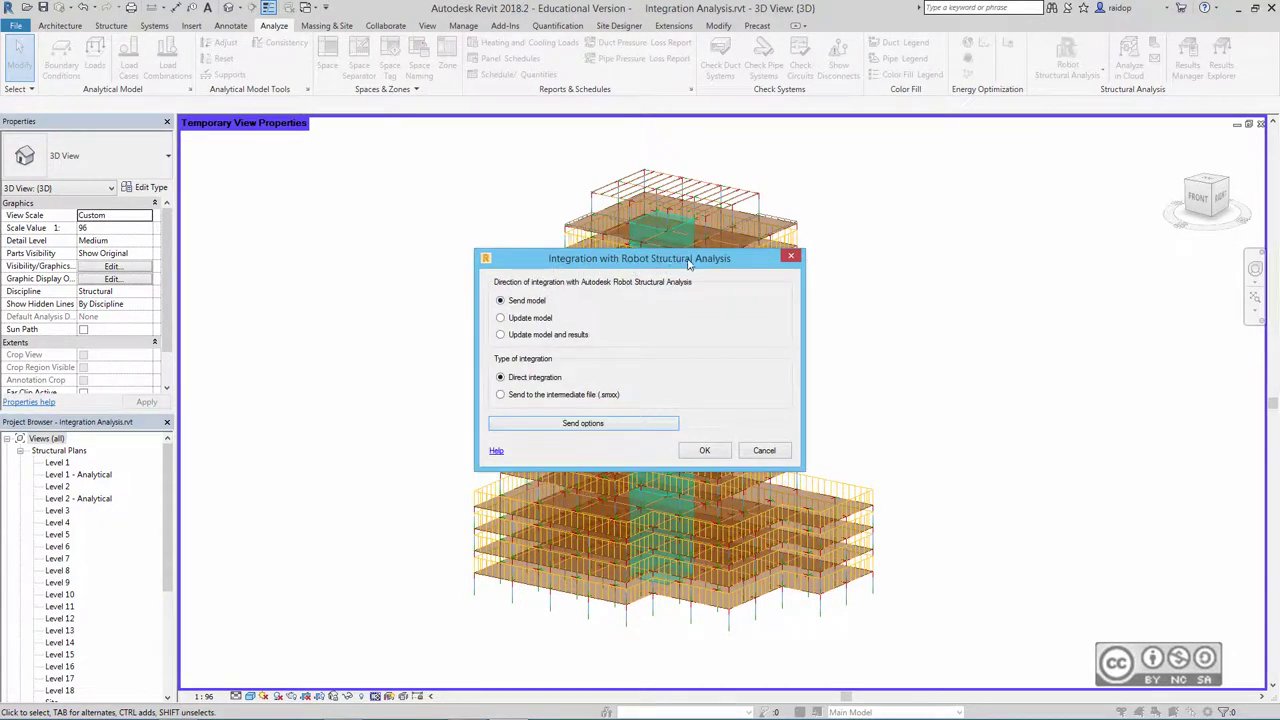
pyautogui.click(710, 452)
pyautogui.click(705, 451)
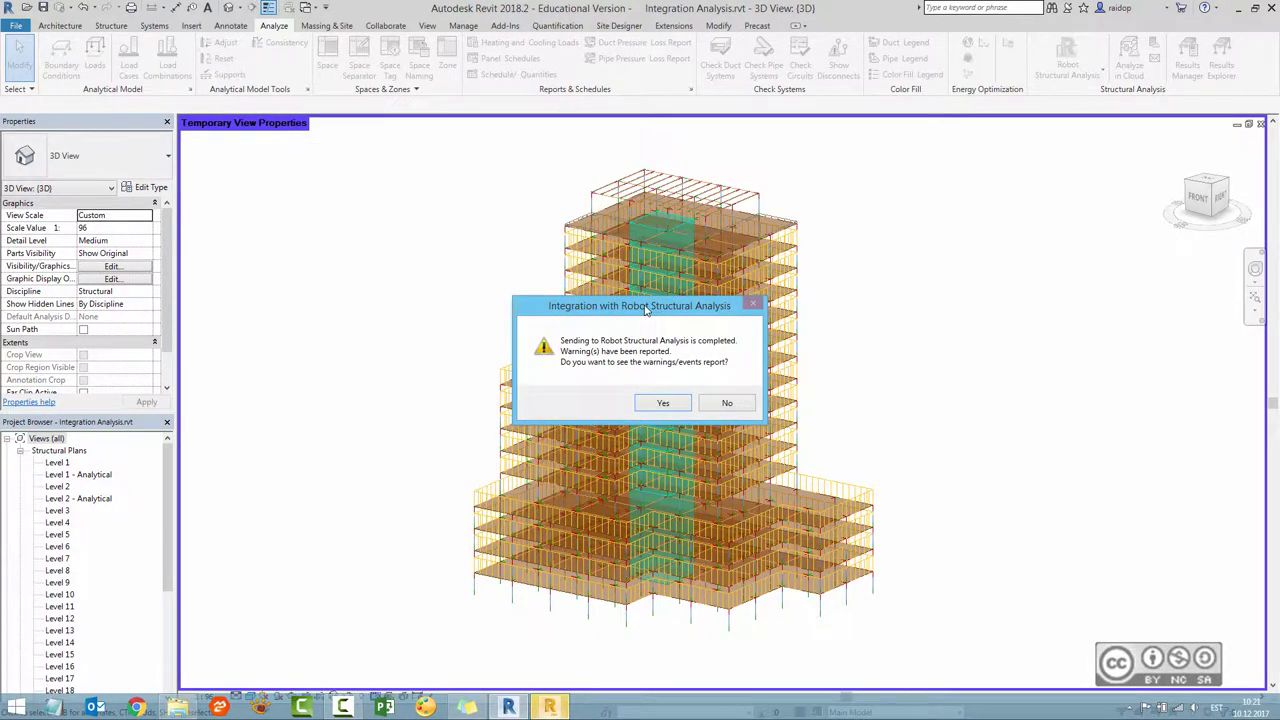
pyautogui.click(728, 404)
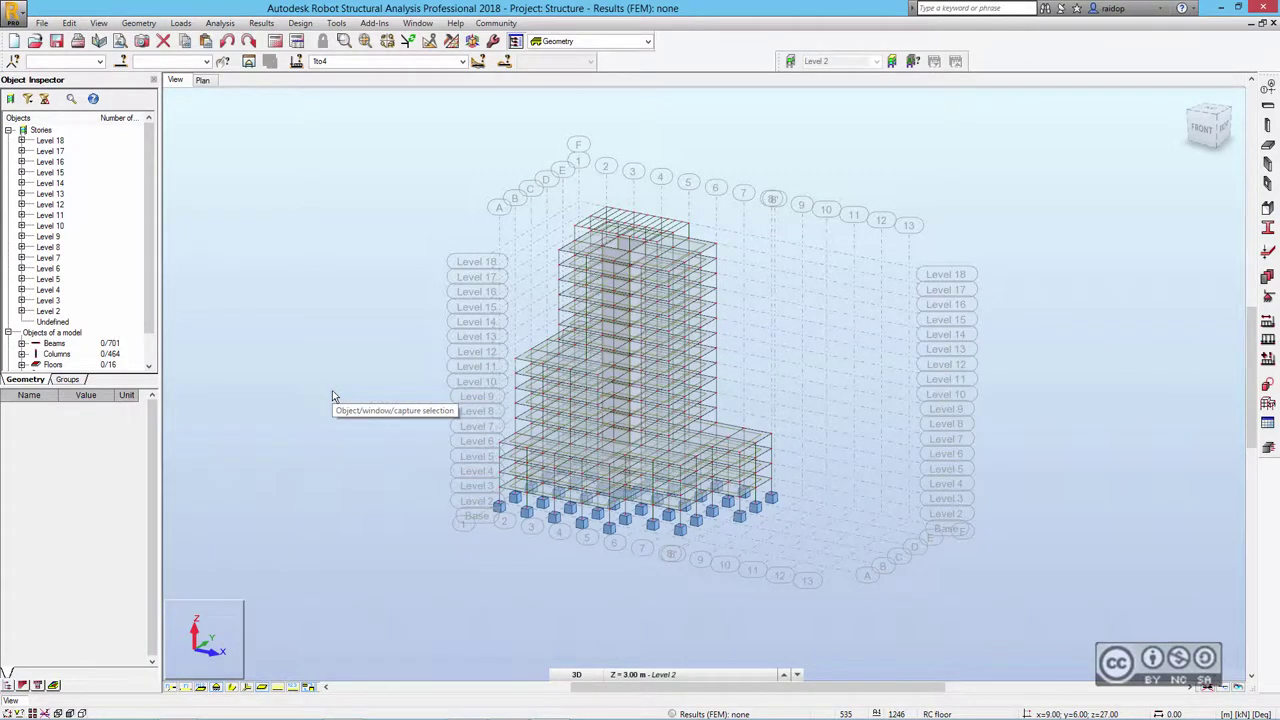
pyautogui.click(336, 23)
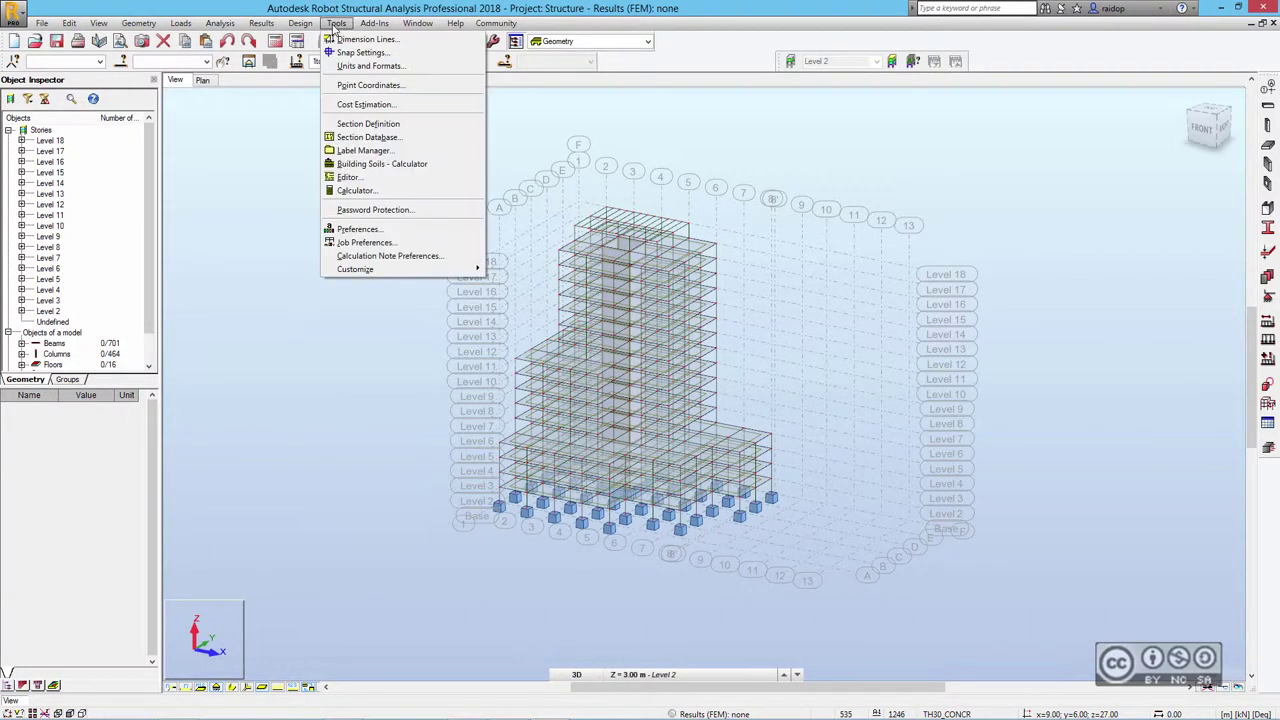
pyautogui.click(356, 230)
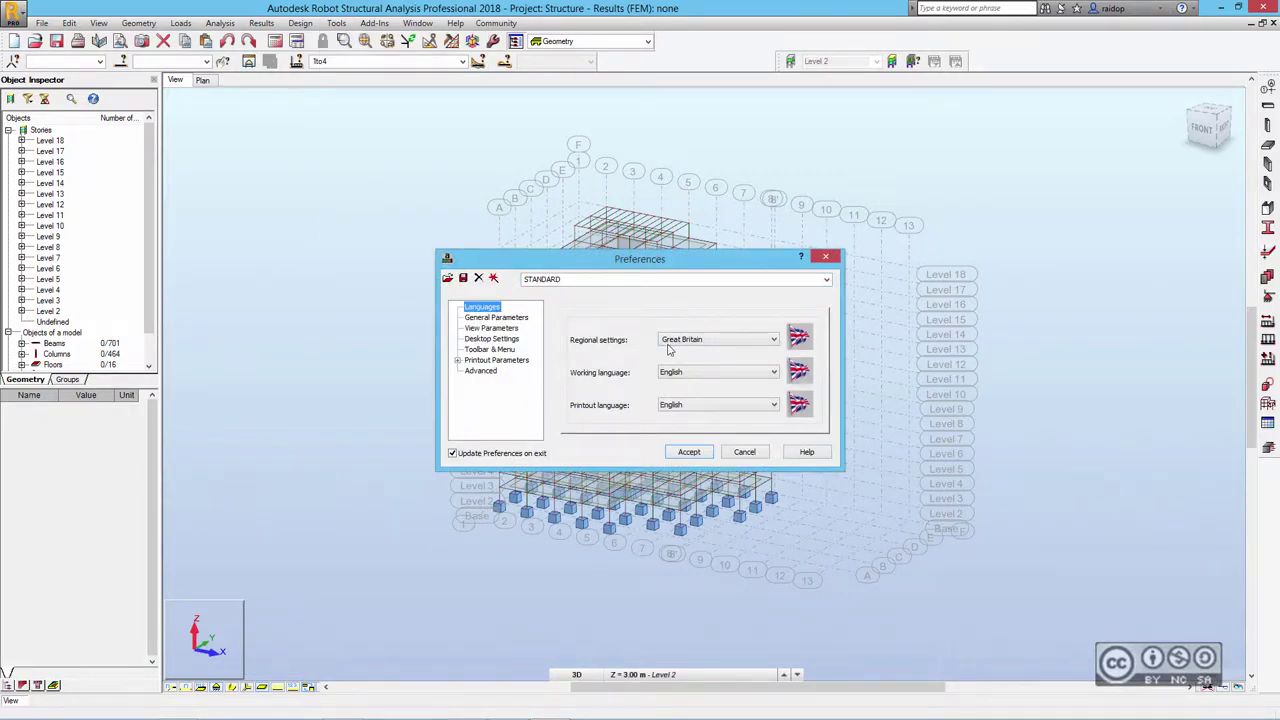
pyautogui.click(736, 343)
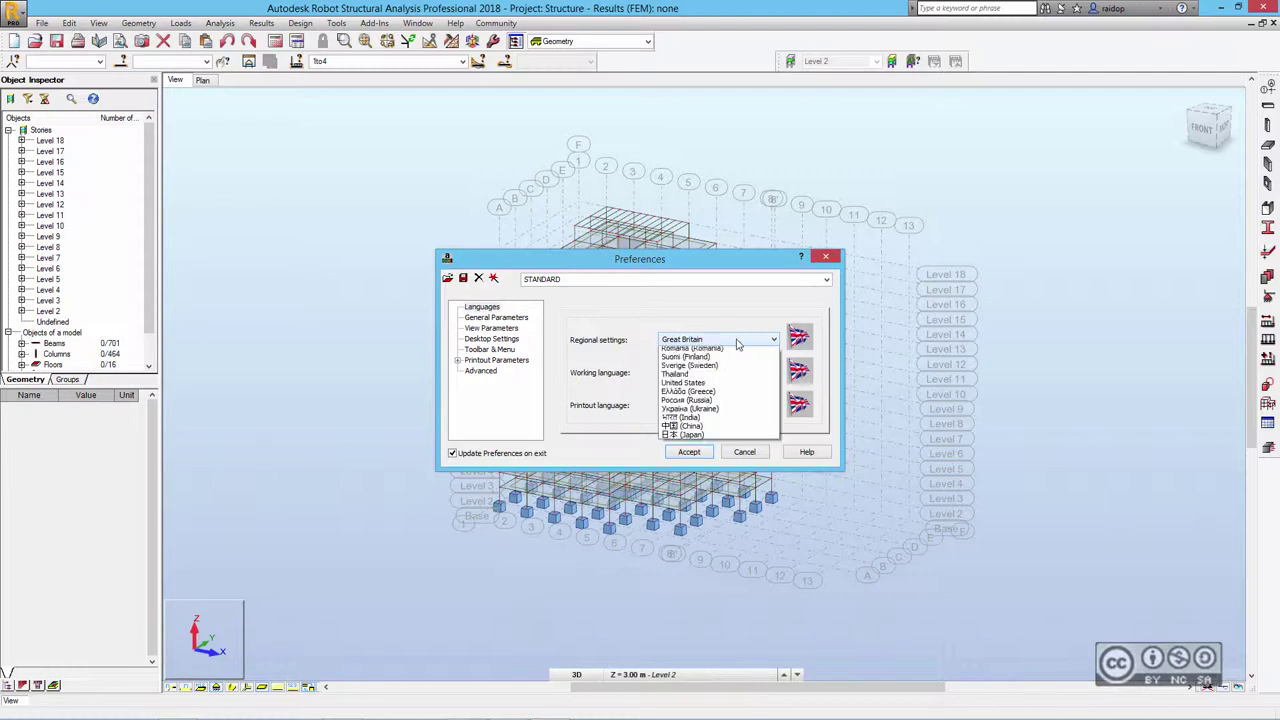
pyautogui.click(737, 340)
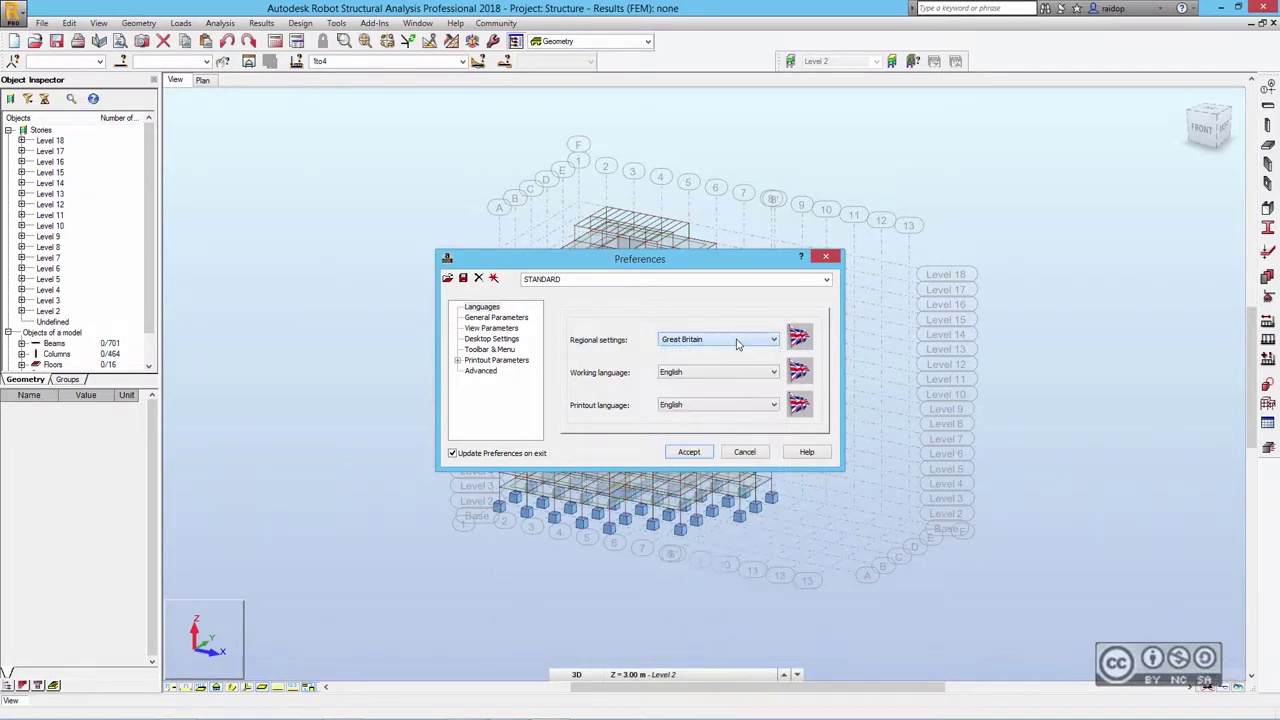
pyautogui.click(689, 452)
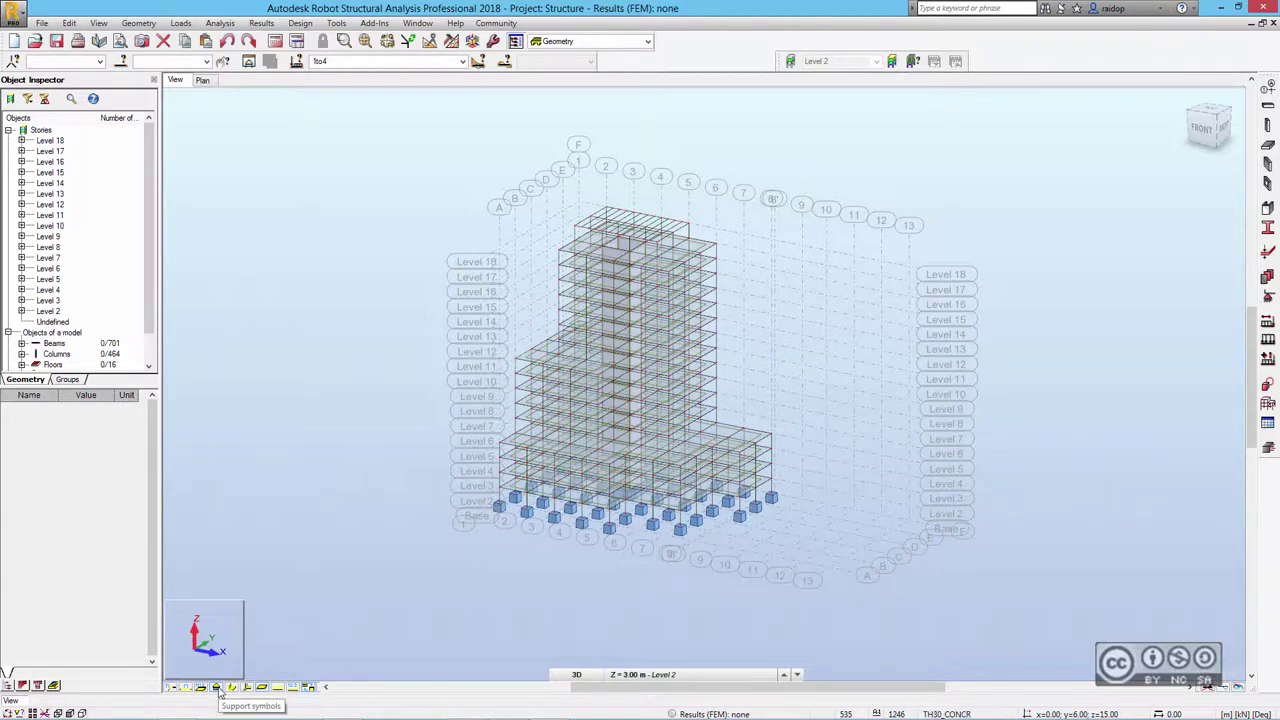
pyautogui.click(217, 688)
pyautogui.click(217, 688)
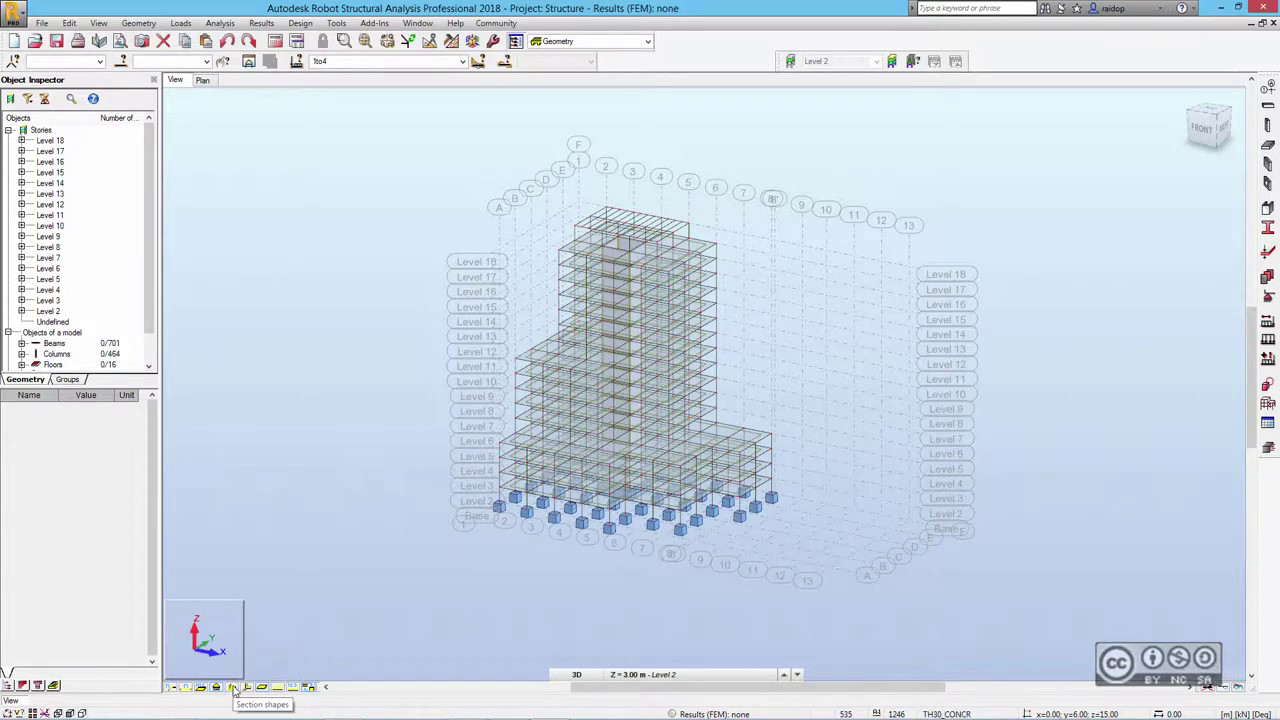
pyautogui.click(233, 688)
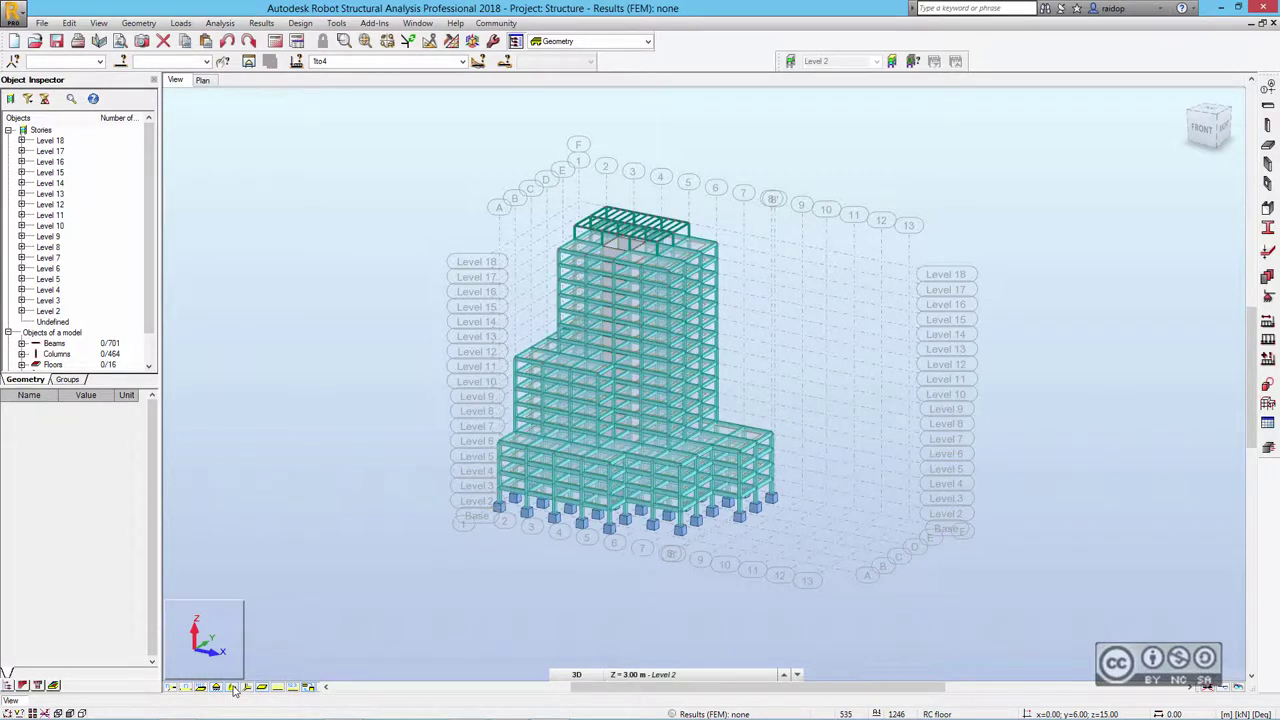
pyautogui.click(233, 688)
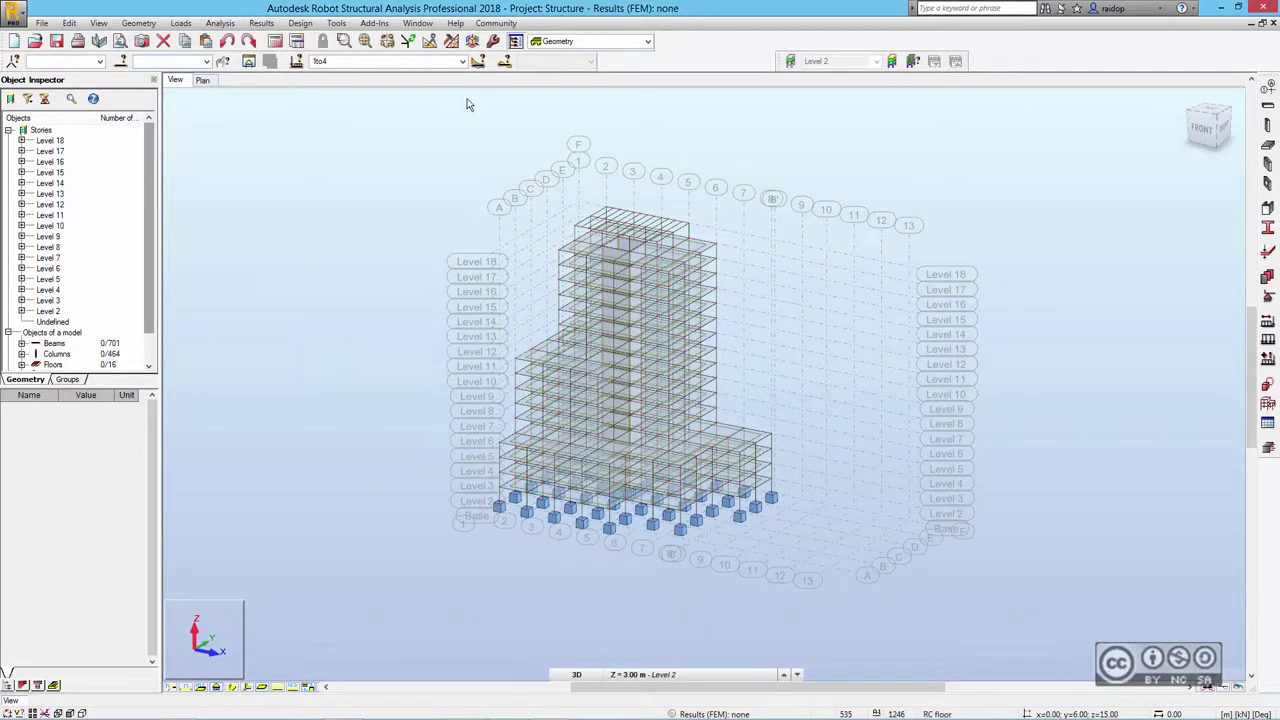
# Display load case 2 : LL1 with its load symbols shown on the frame.
pyautogui.click(462, 62)
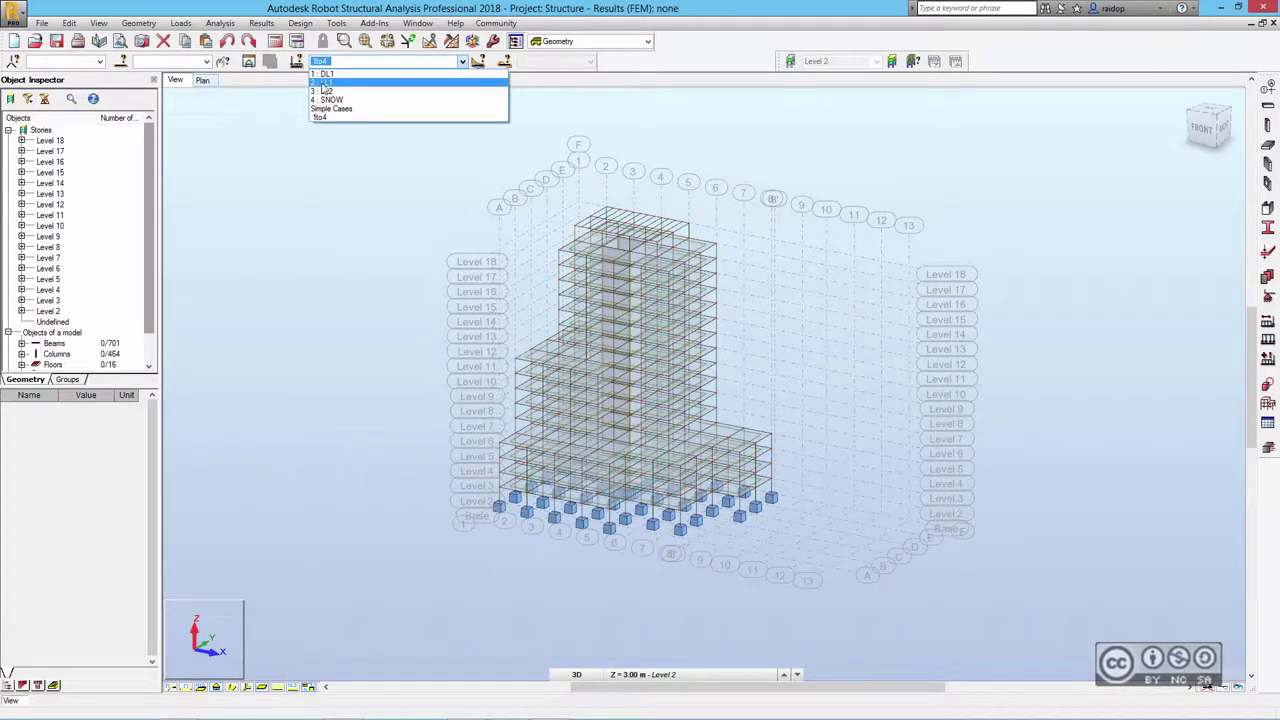
pyautogui.click(325, 82)
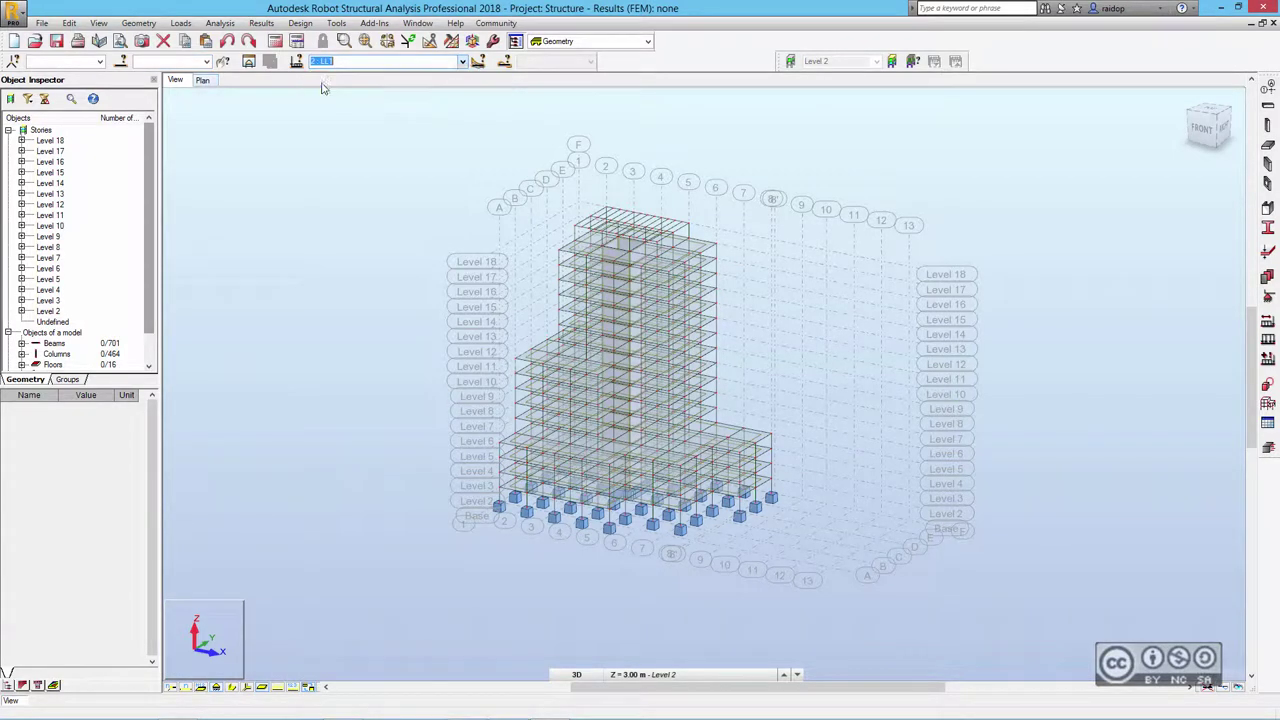
pyautogui.click(277, 689)
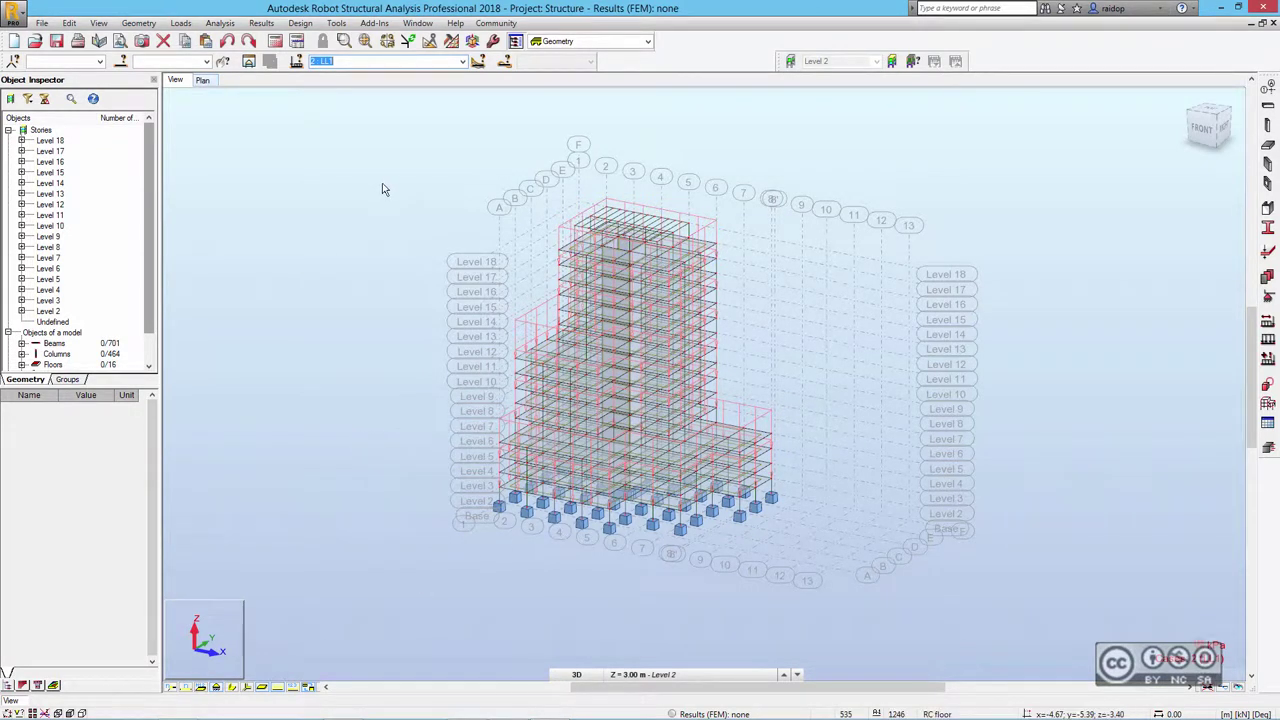
# Make load case 4 : SNOW current and hide the load symbols.
pyautogui.click(464, 63)
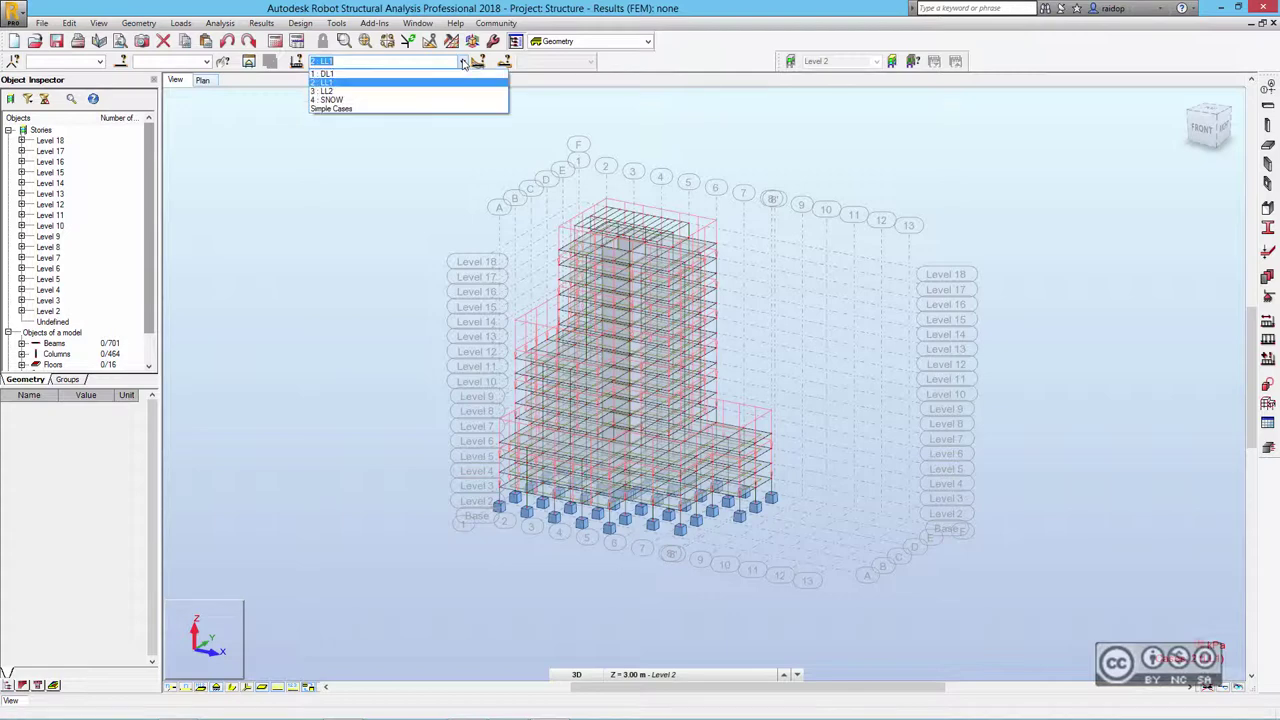
pyautogui.click(331, 103)
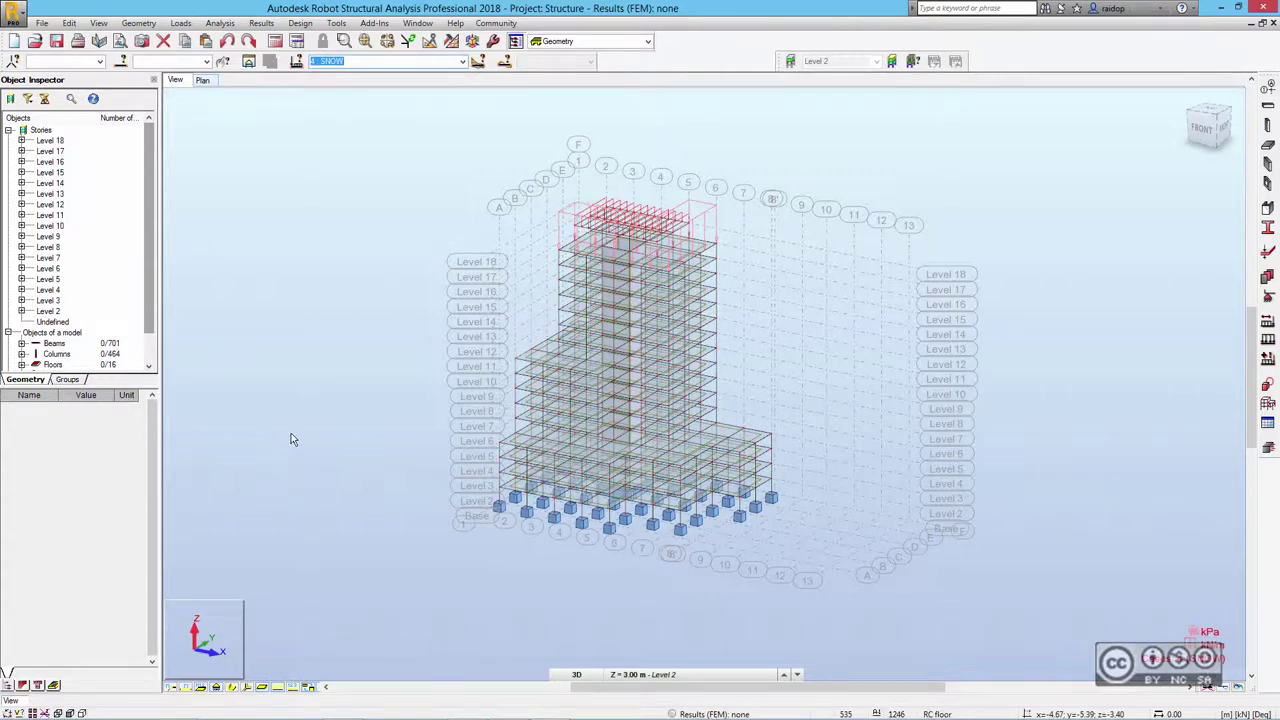
pyautogui.click(278, 688)
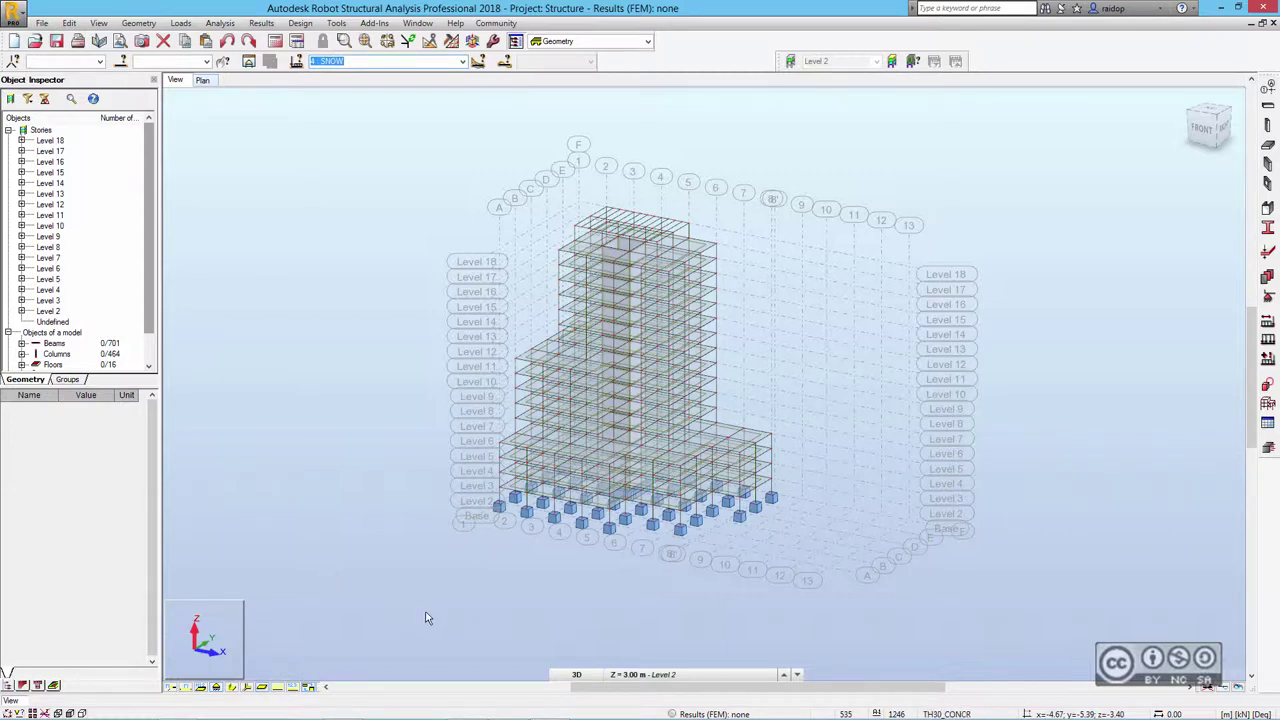
pyautogui.click(576, 675)
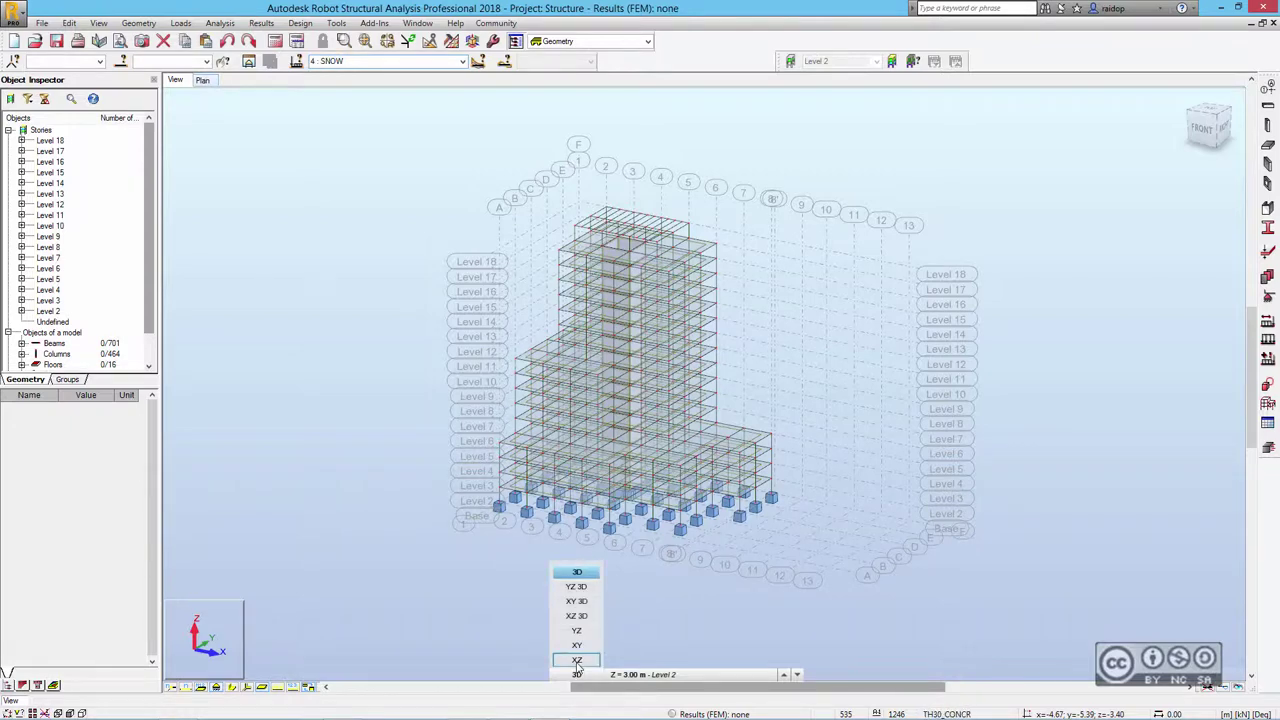
# Show the XZ elevation on grid plane Revit F (Y = 30 m).
pyautogui.click(577, 661)
pyautogui.click(645, 675)
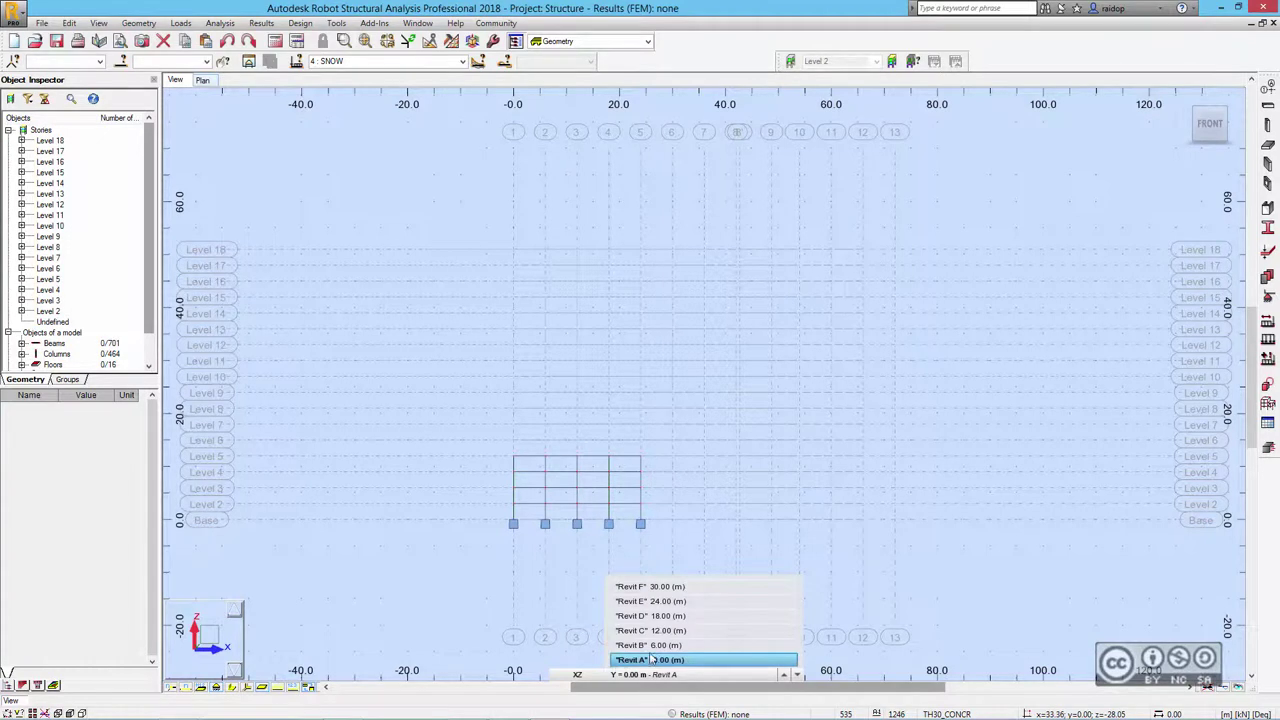
pyautogui.click(640, 588)
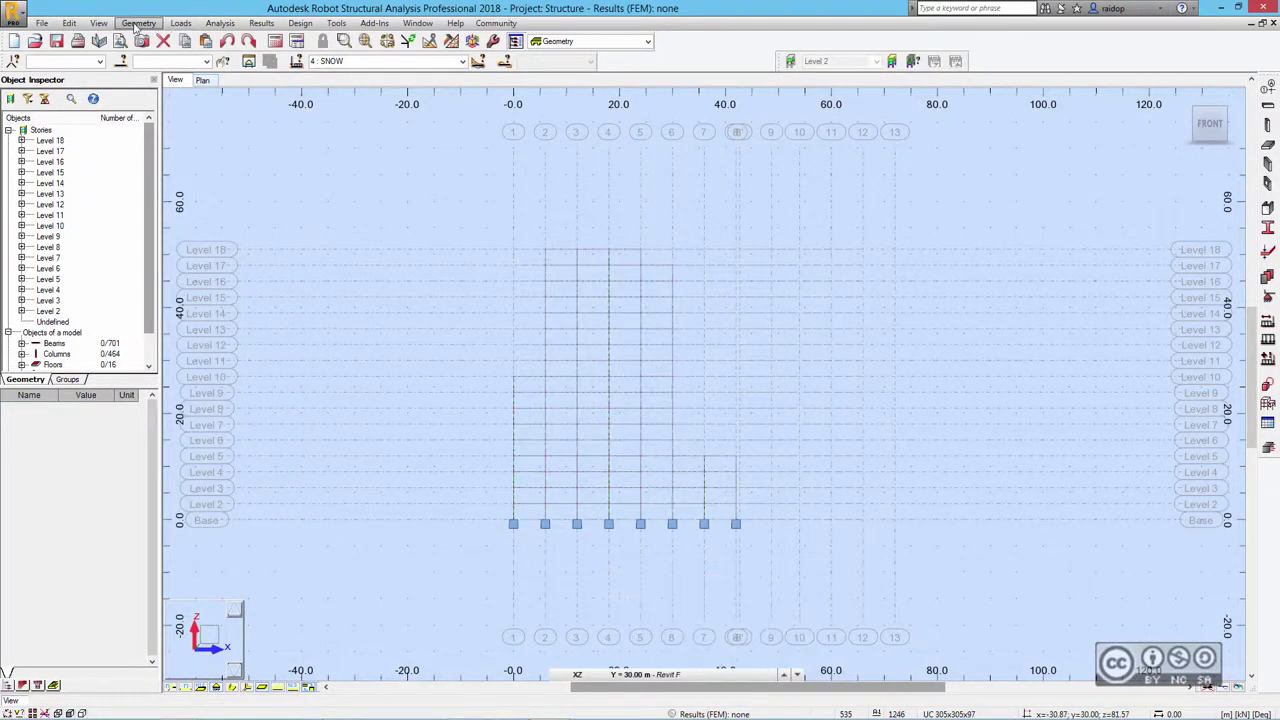
# Define a contour cladding (object 1246) over the elevation outline, then return to 3D.
pyautogui.click(138, 23)
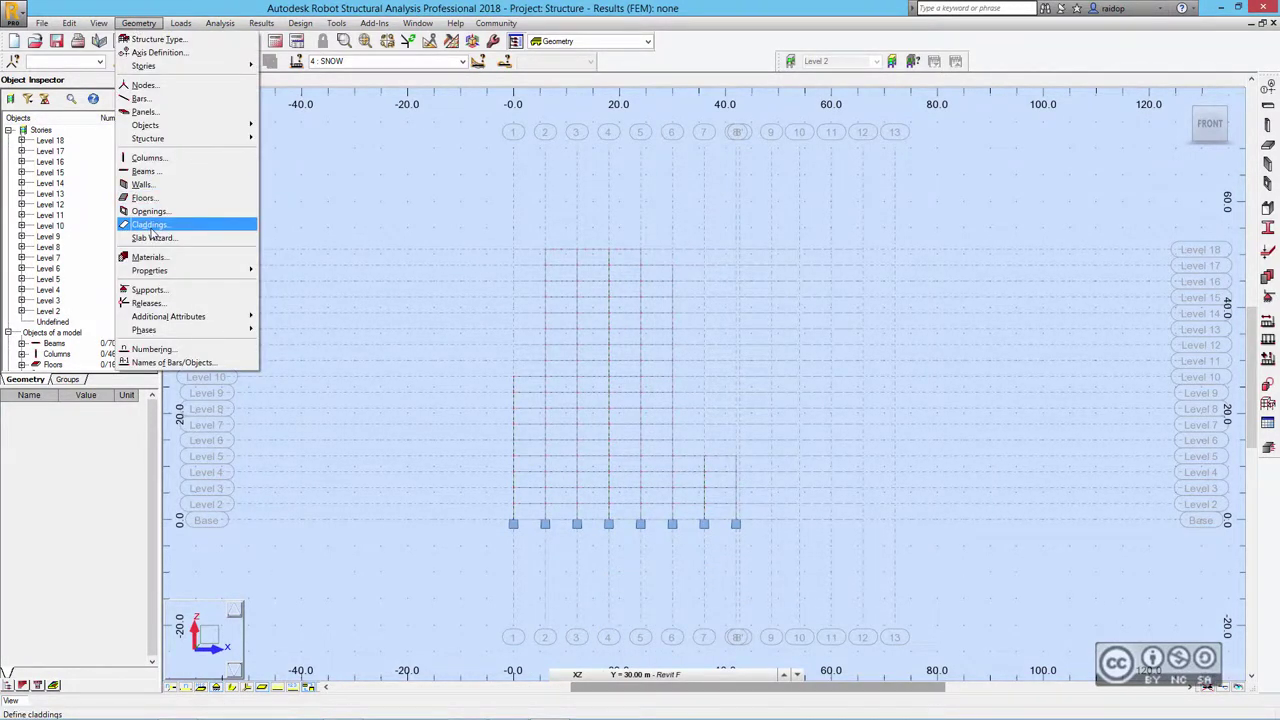
pyautogui.click(148, 225)
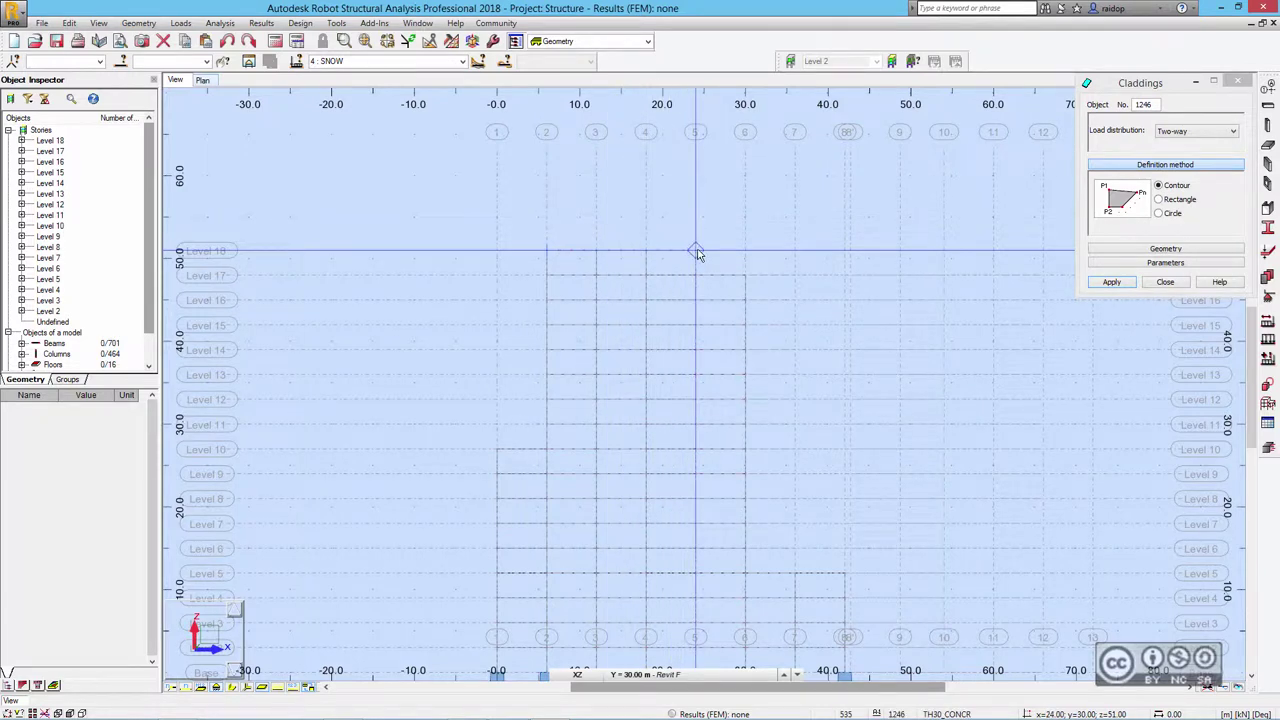
pyautogui.scroll(-3, 697, 253)
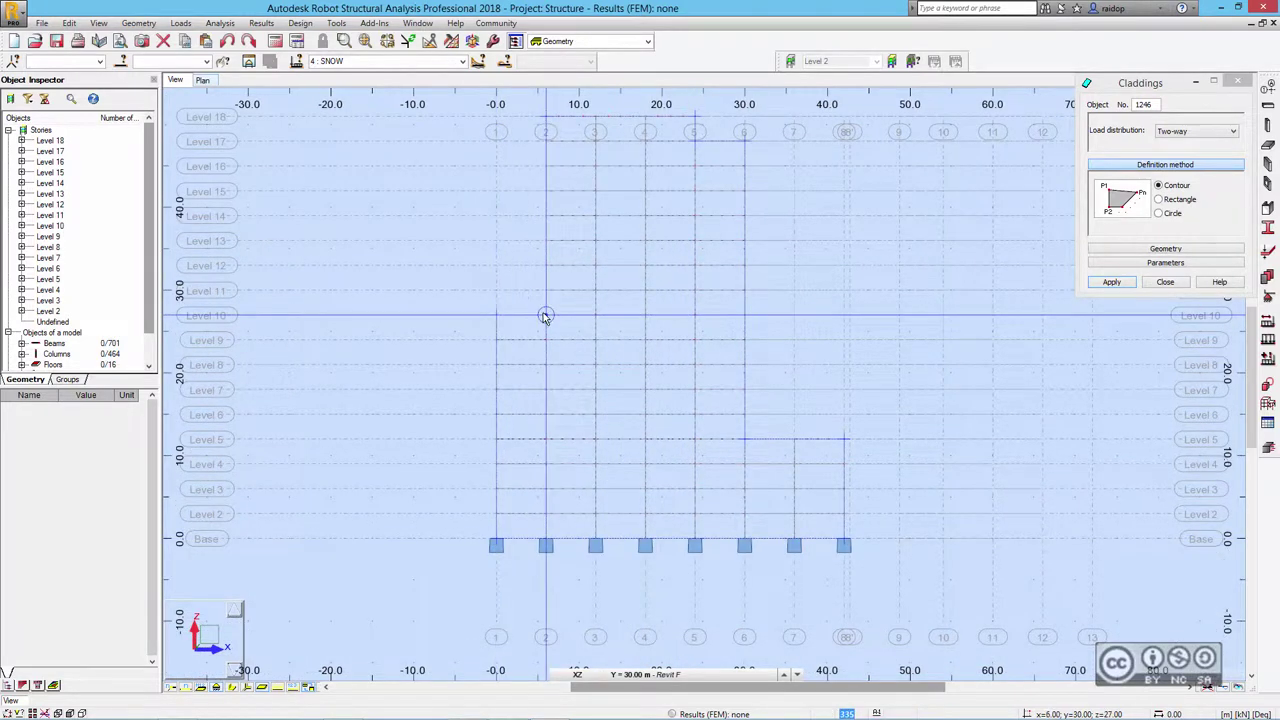
pyautogui.click(547, 120)
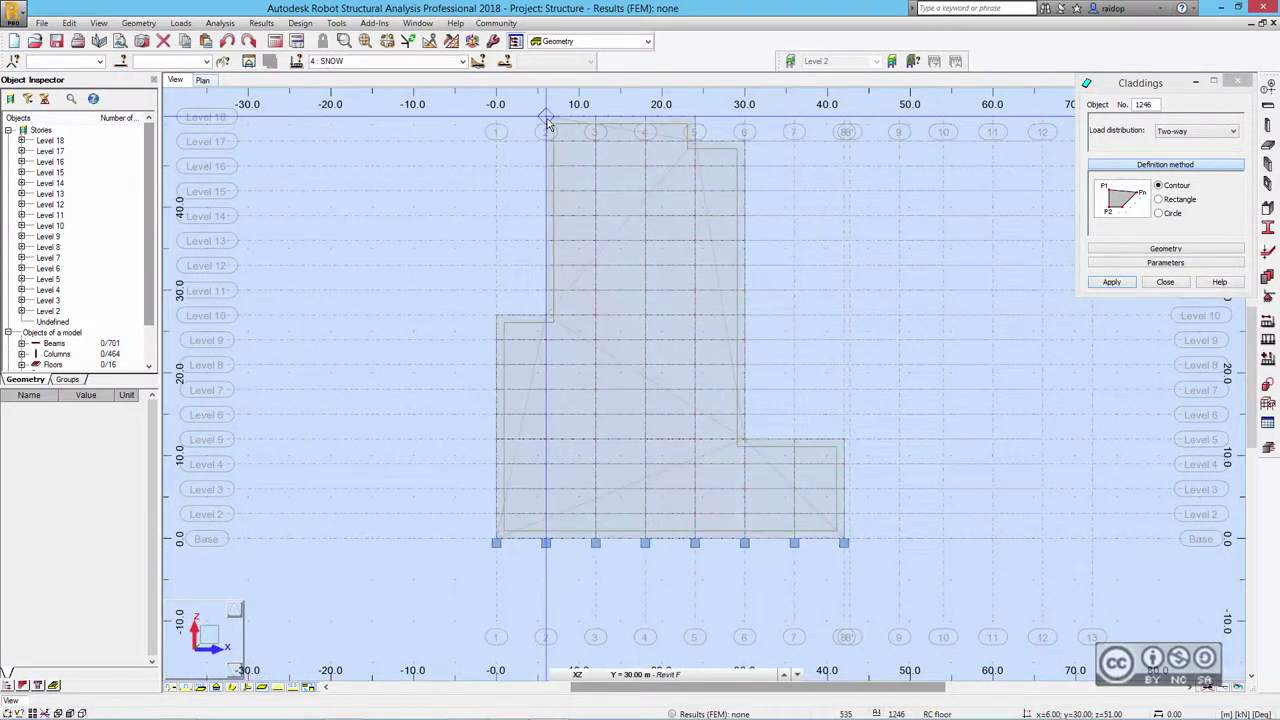
pyautogui.click(547, 120)
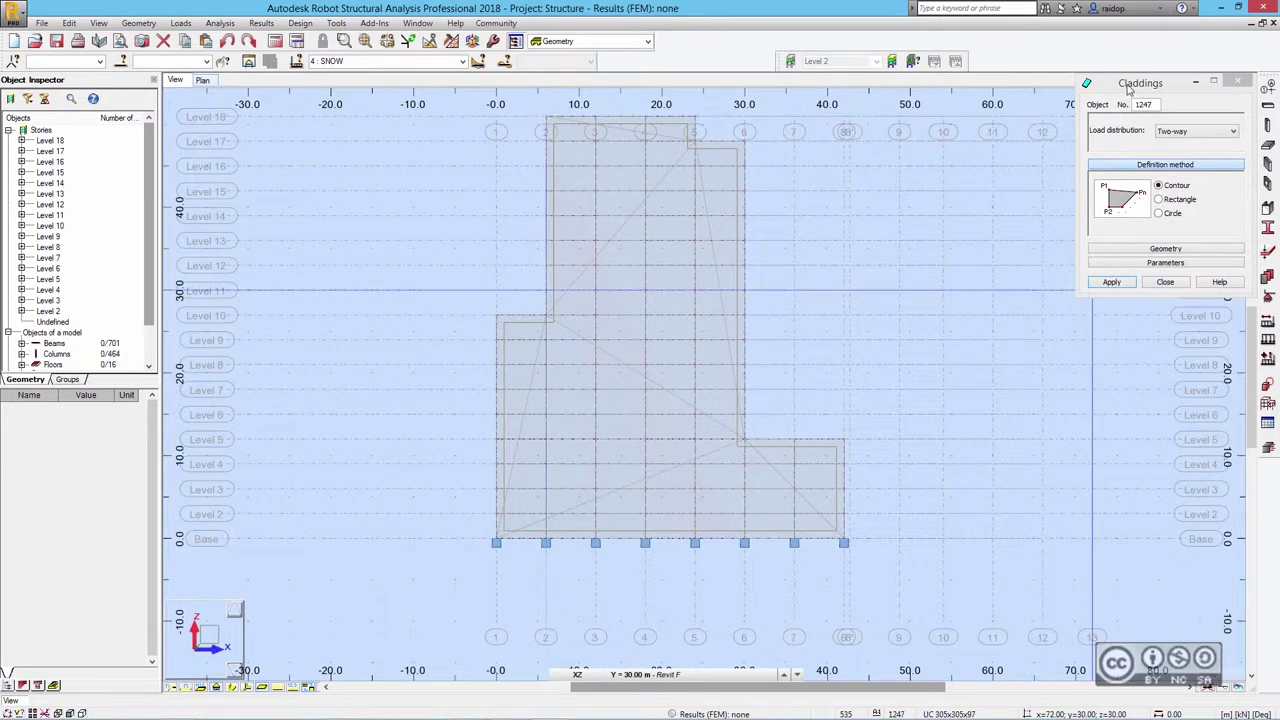
pyautogui.click(1166, 283)
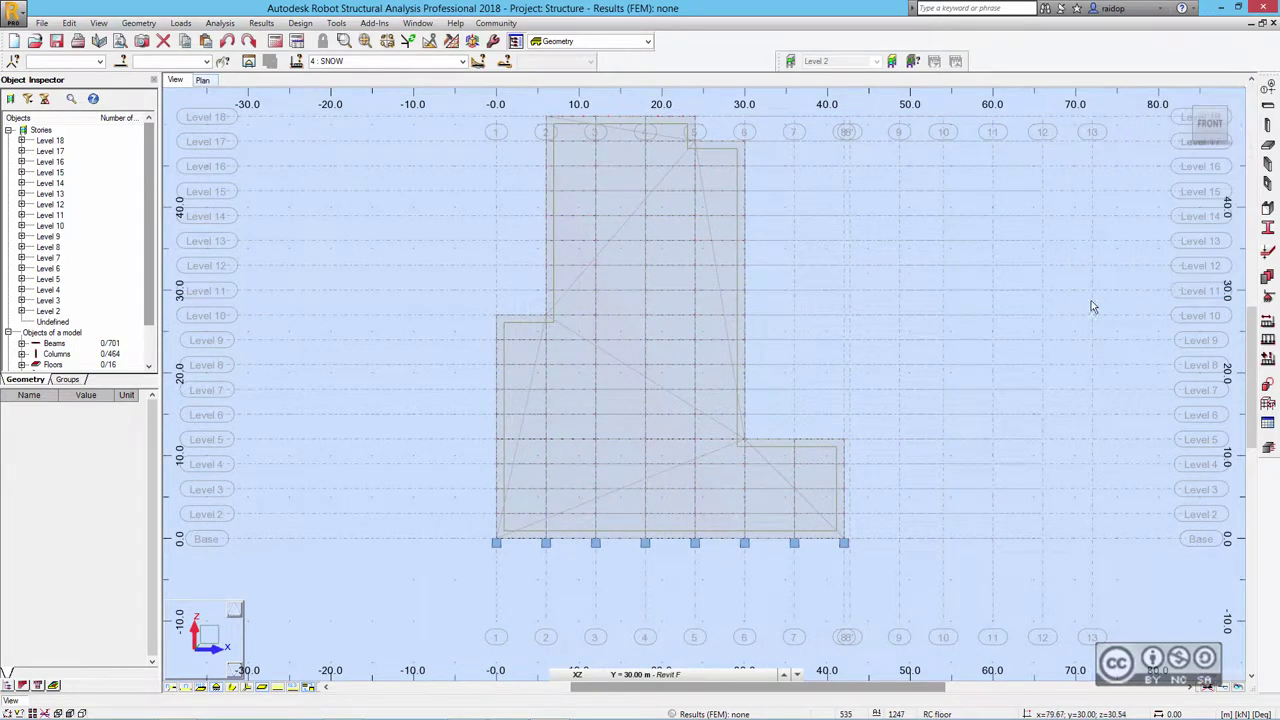
pyautogui.click(1196, 112)
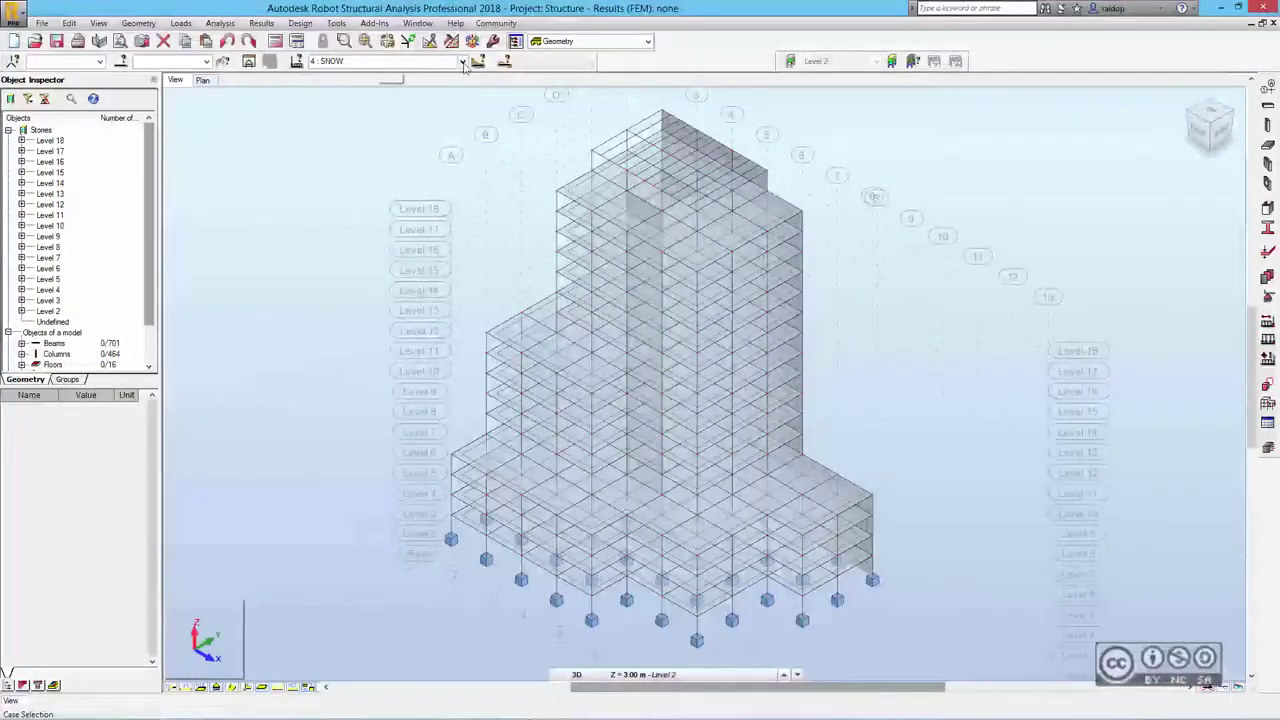
# Switch to load case DL1, select all panels, and bring up the FE Meshing Options.
pyautogui.click(462, 62)
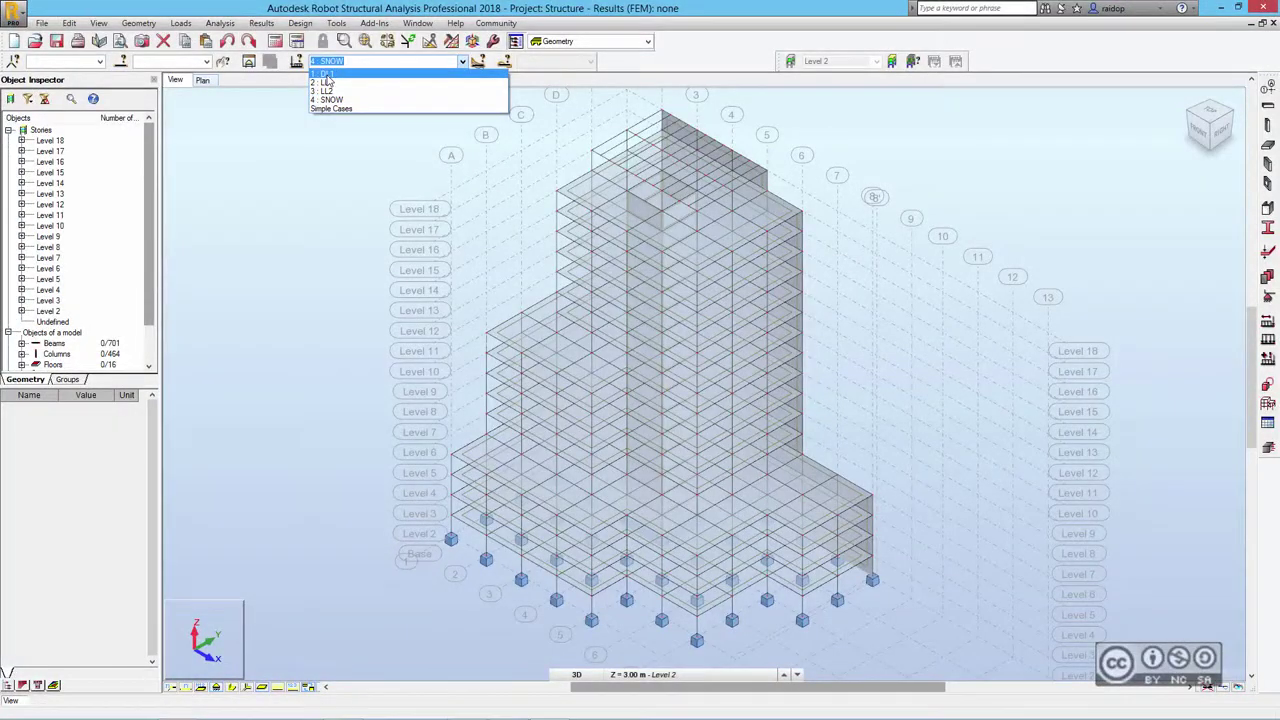
pyautogui.click(326, 74)
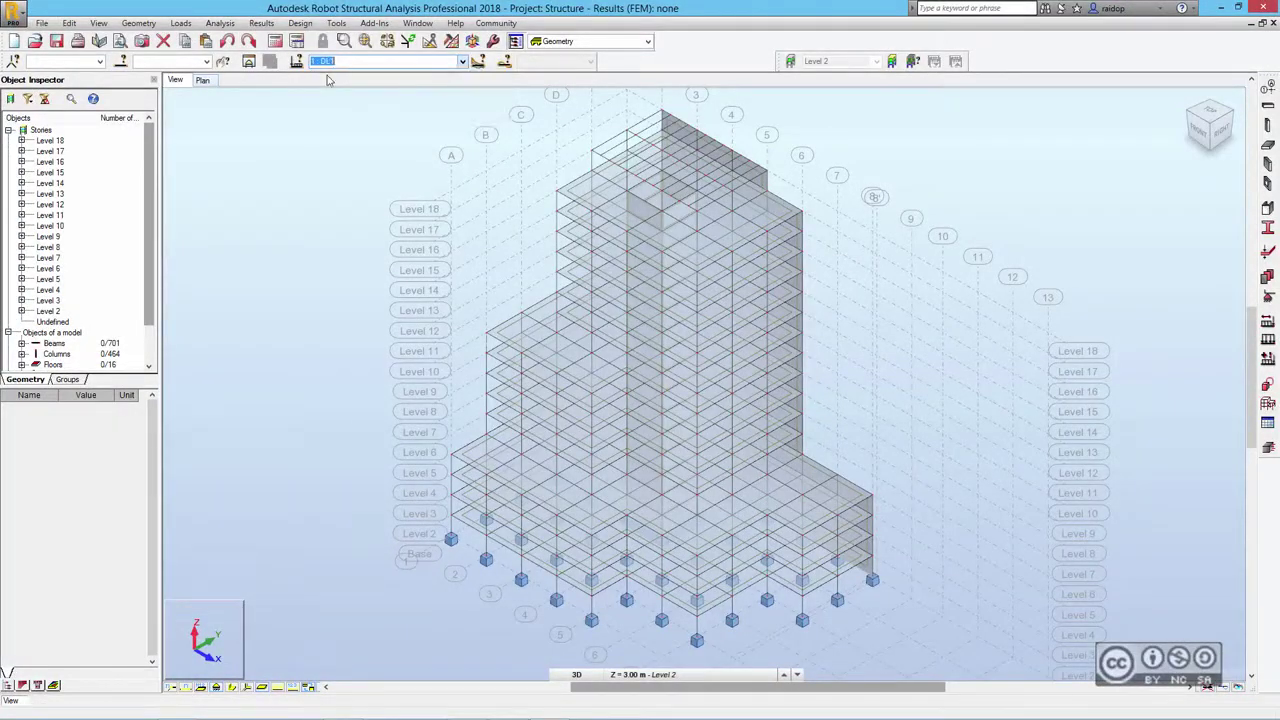
pyautogui.click(207, 62)
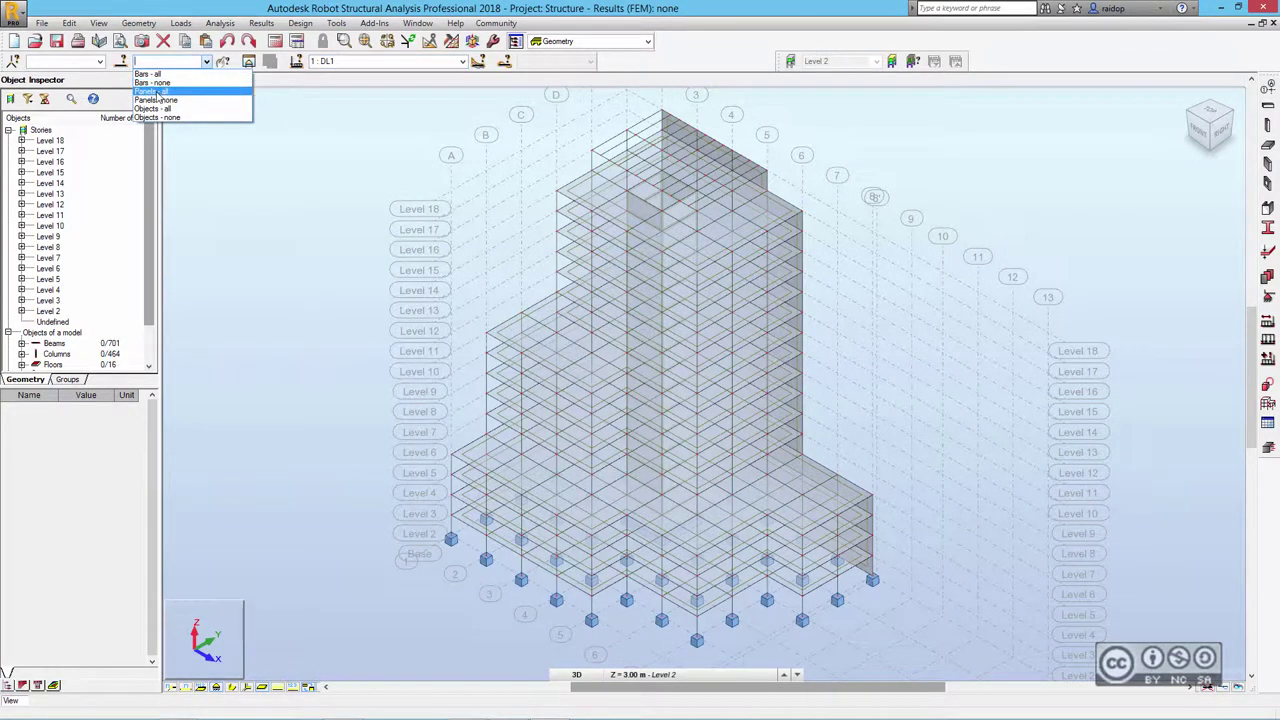
pyautogui.click(156, 92)
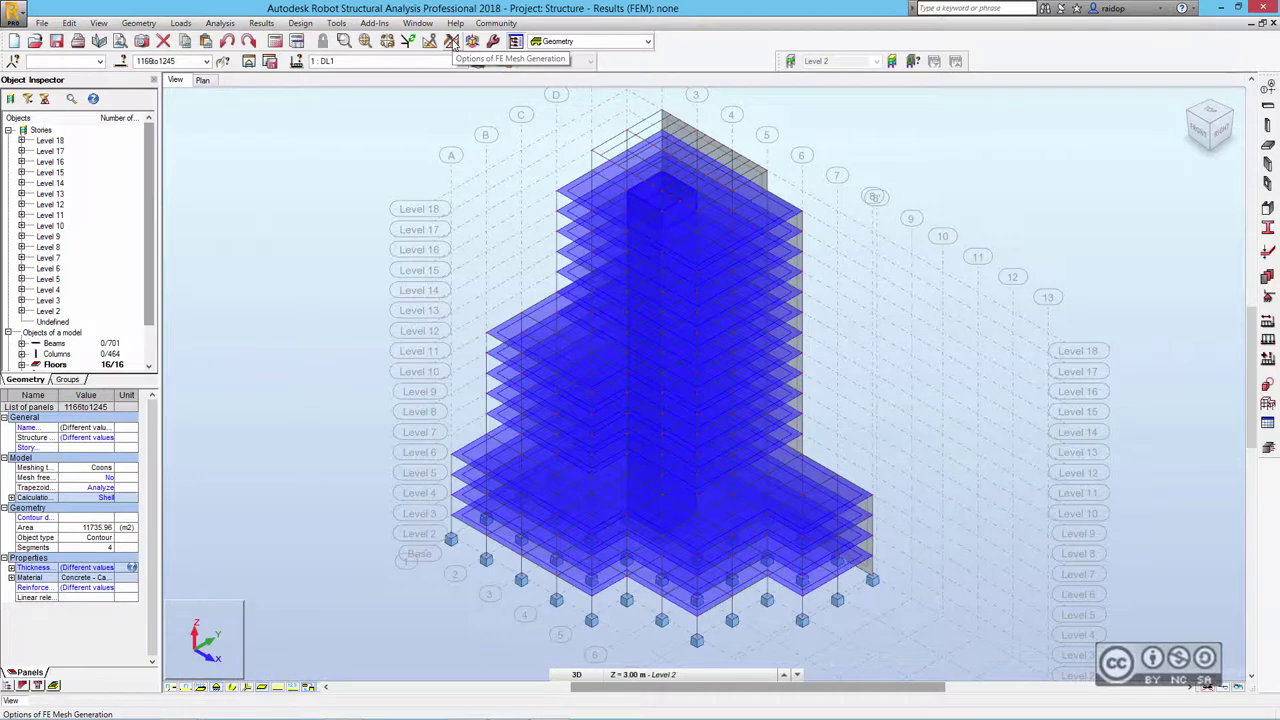
pyautogui.click(452, 40)
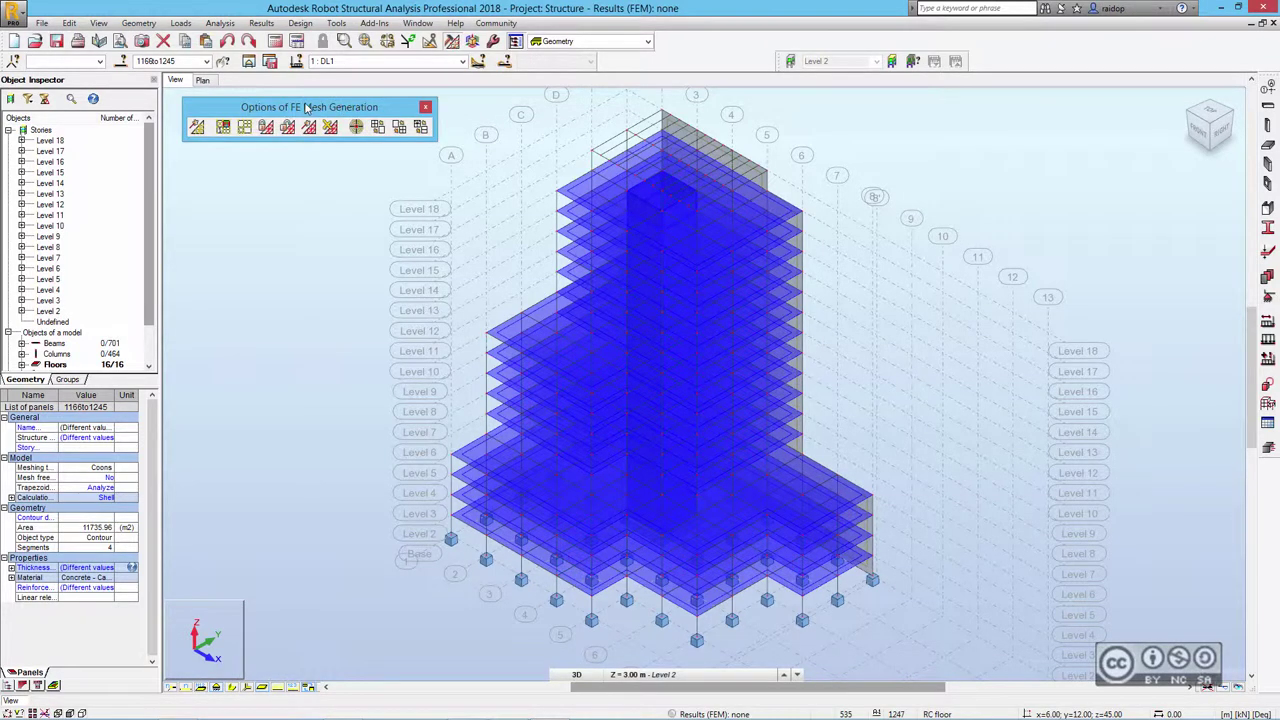
pyautogui.click(245, 127)
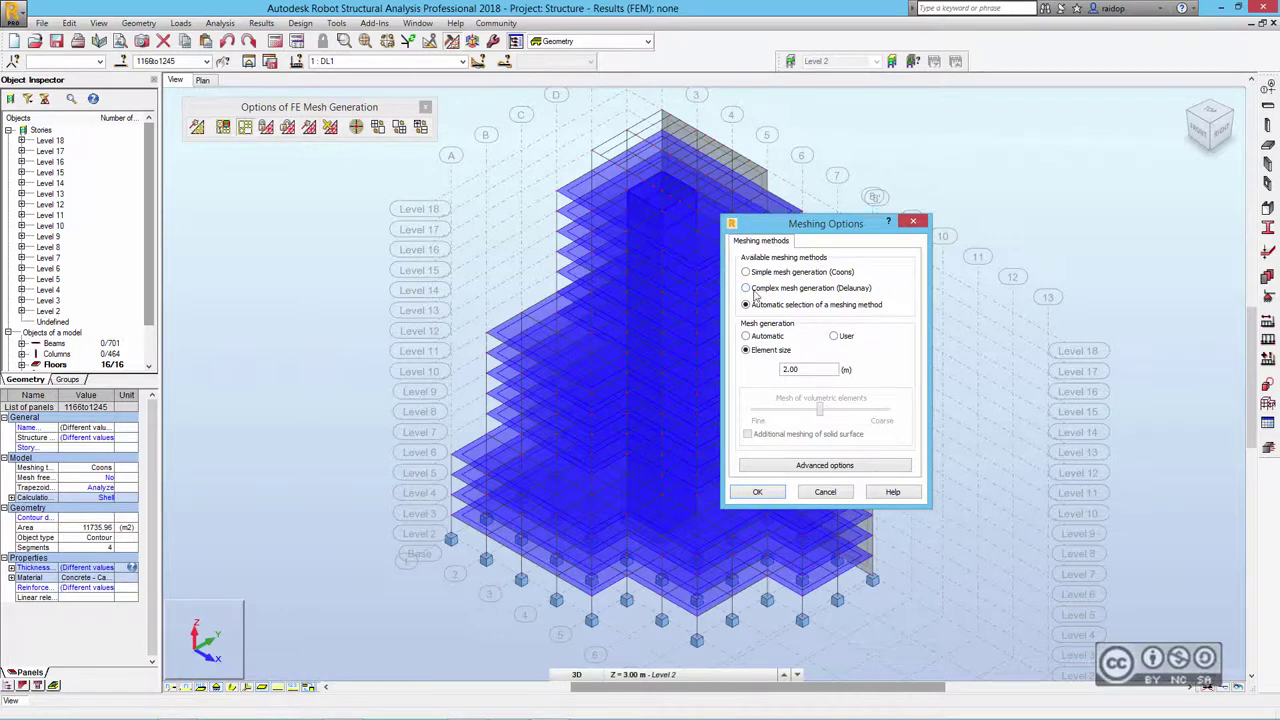
# Set panel meshing to Delaunay with element size 1 and Delaunay + Kang refinement.
pyautogui.click(768, 289)
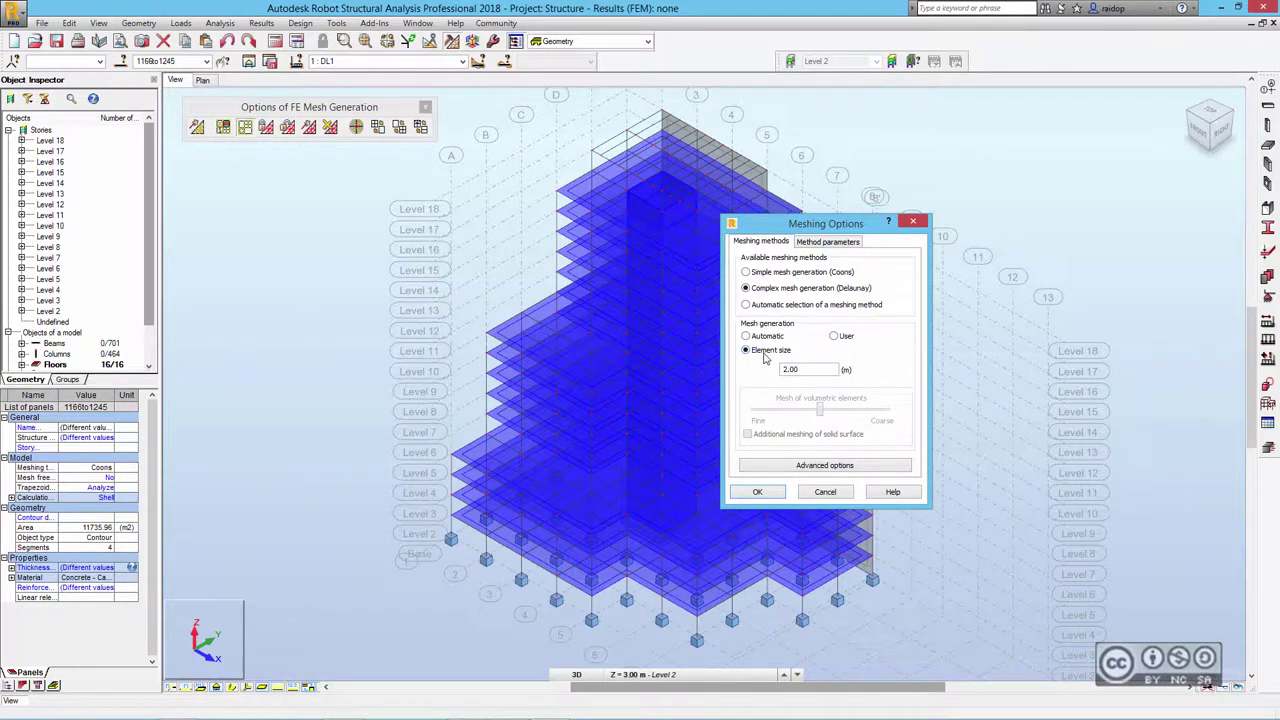
pyautogui.moveTo(795, 370); pyautogui.dragTo(755, 371)
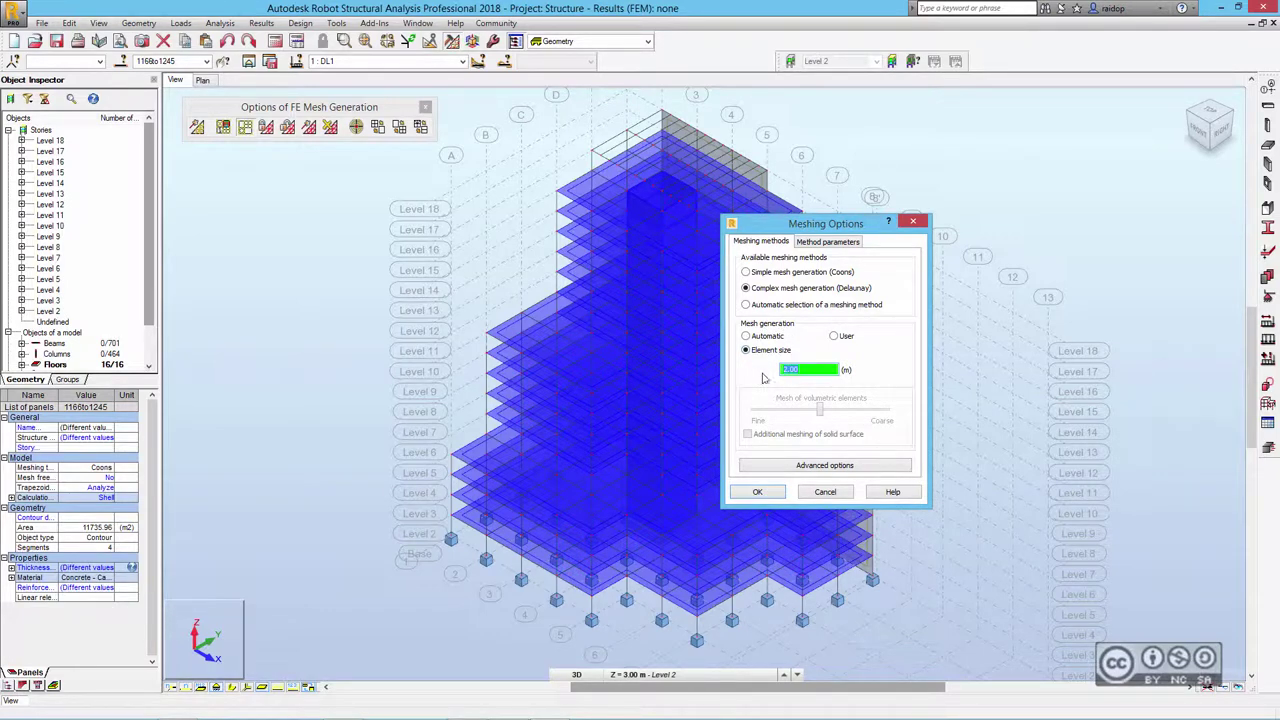
pyautogui.write('1')
pyautogui.click(827, 242)
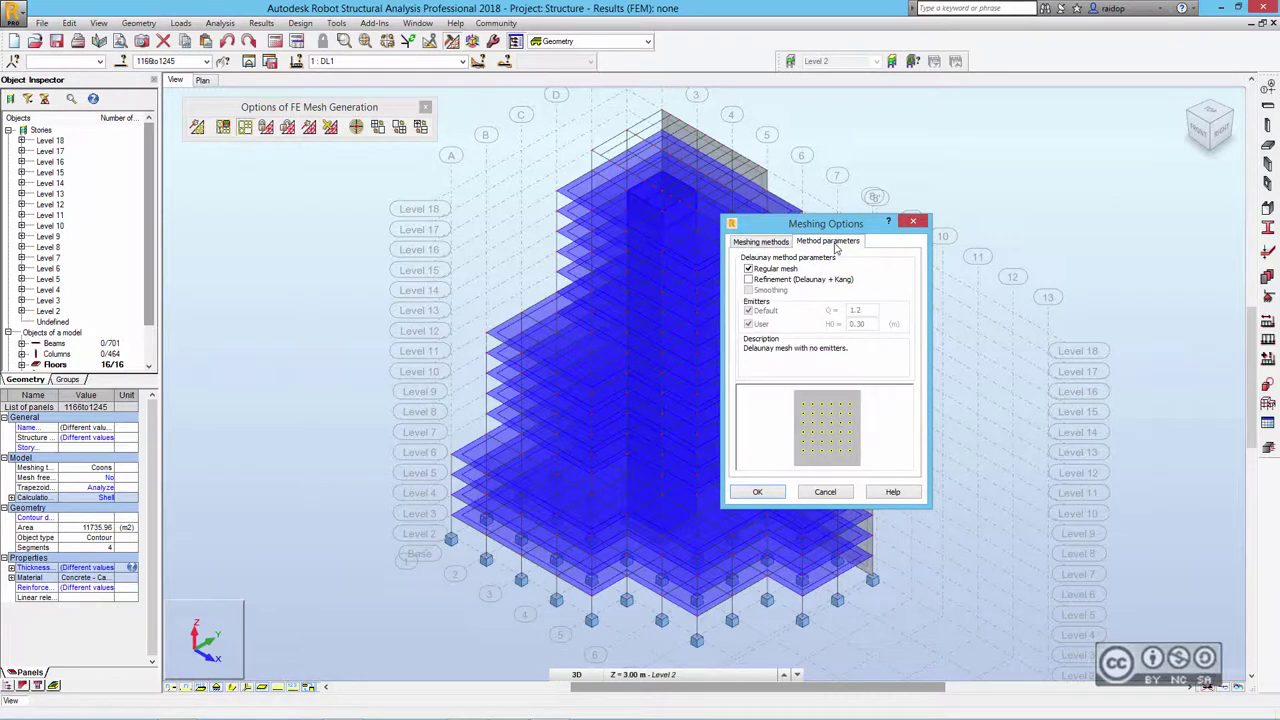
pyautogui.click(748, 279)
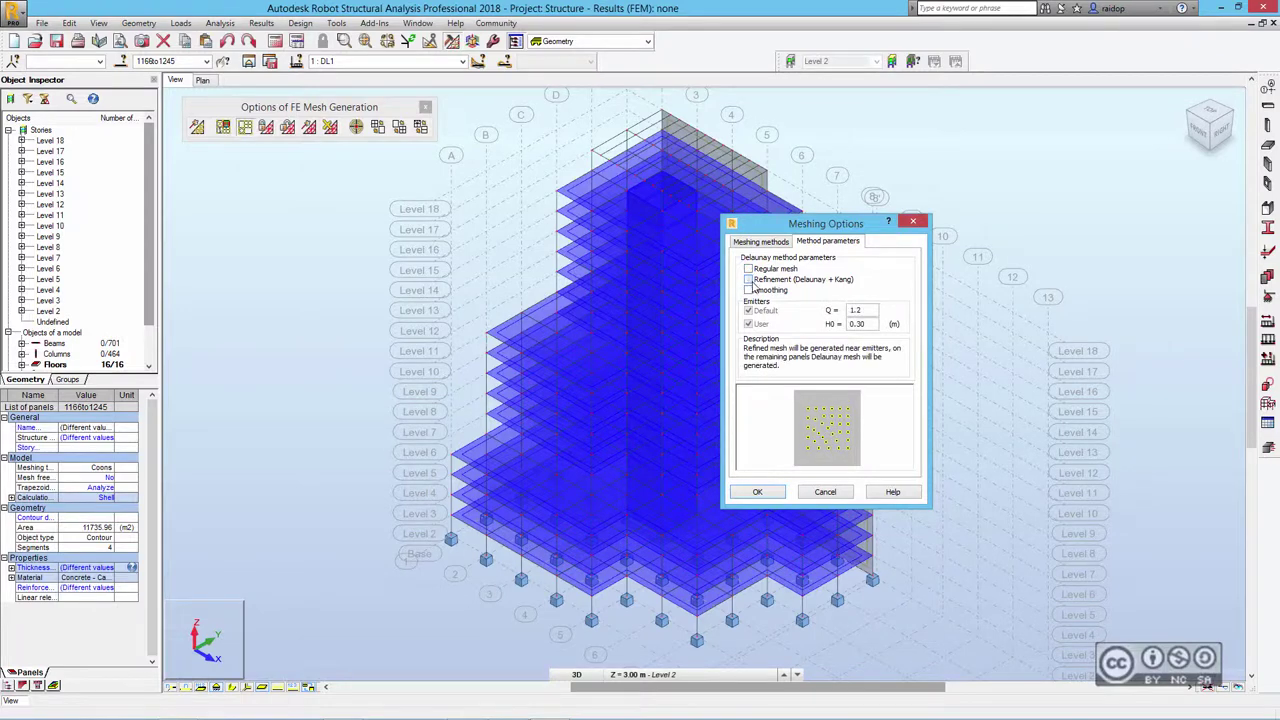
pyautogui.click(760, 281)
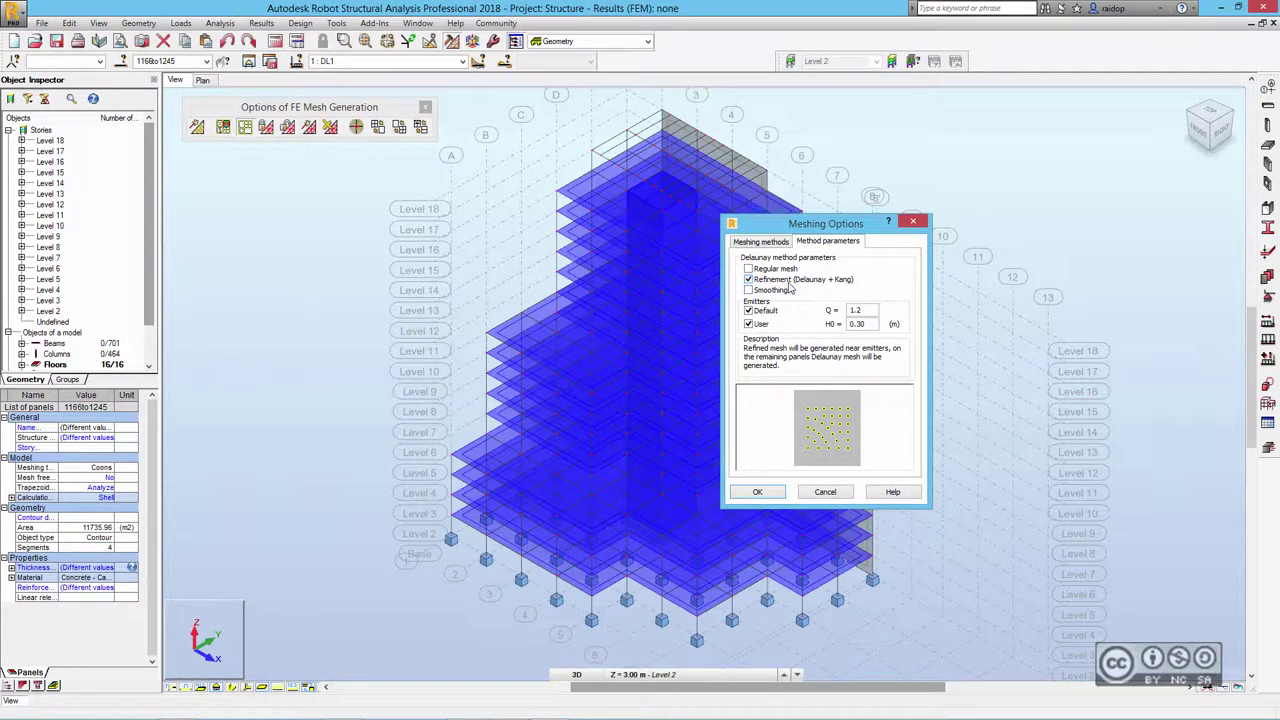
pyautogui.click(771, 491)
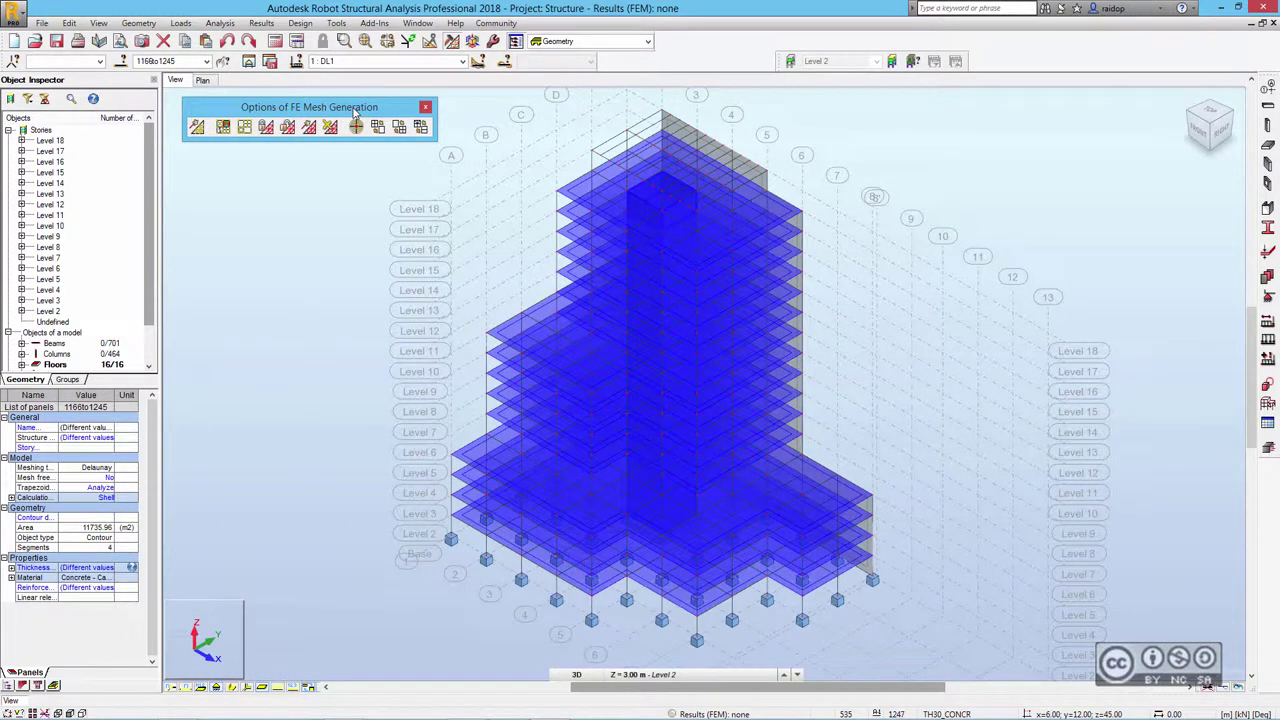
# Generate the calculation model, dismiss the messages, and zoom into the refined floor mesh.
pyautogui.click(197, 128)
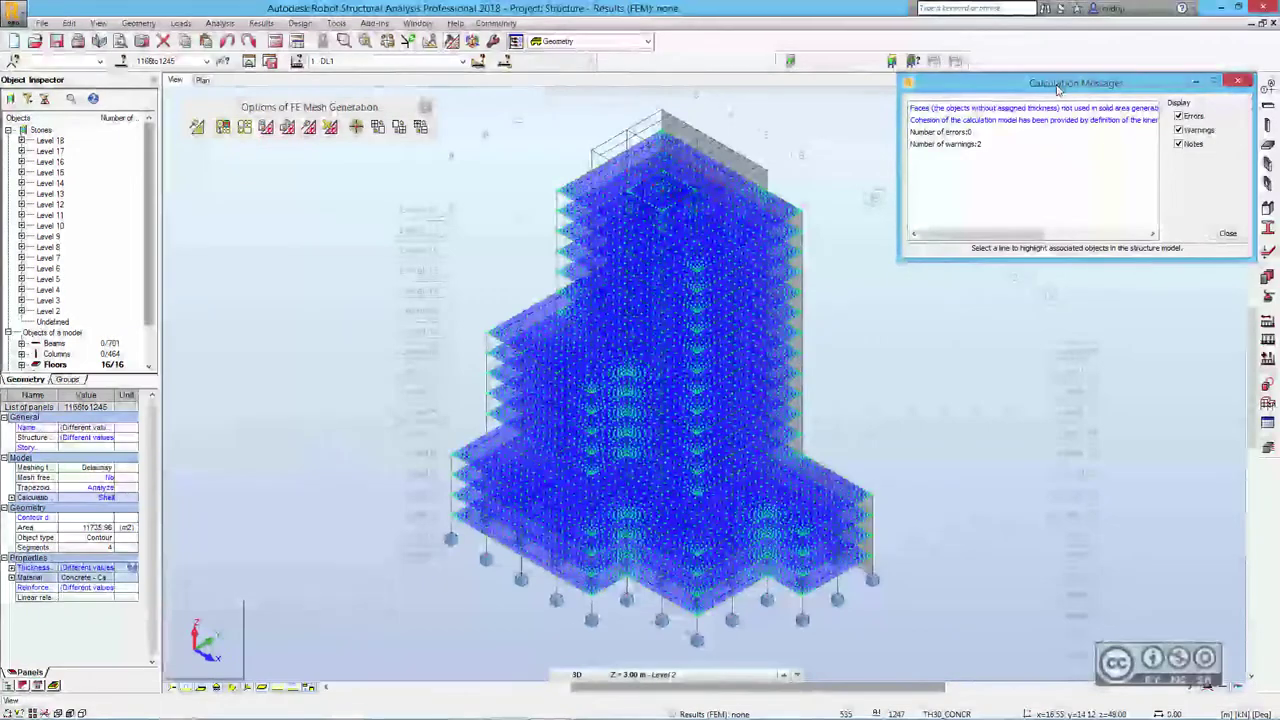
pyautogui.click(1228, 233)
pyautogui.click(985, 139)
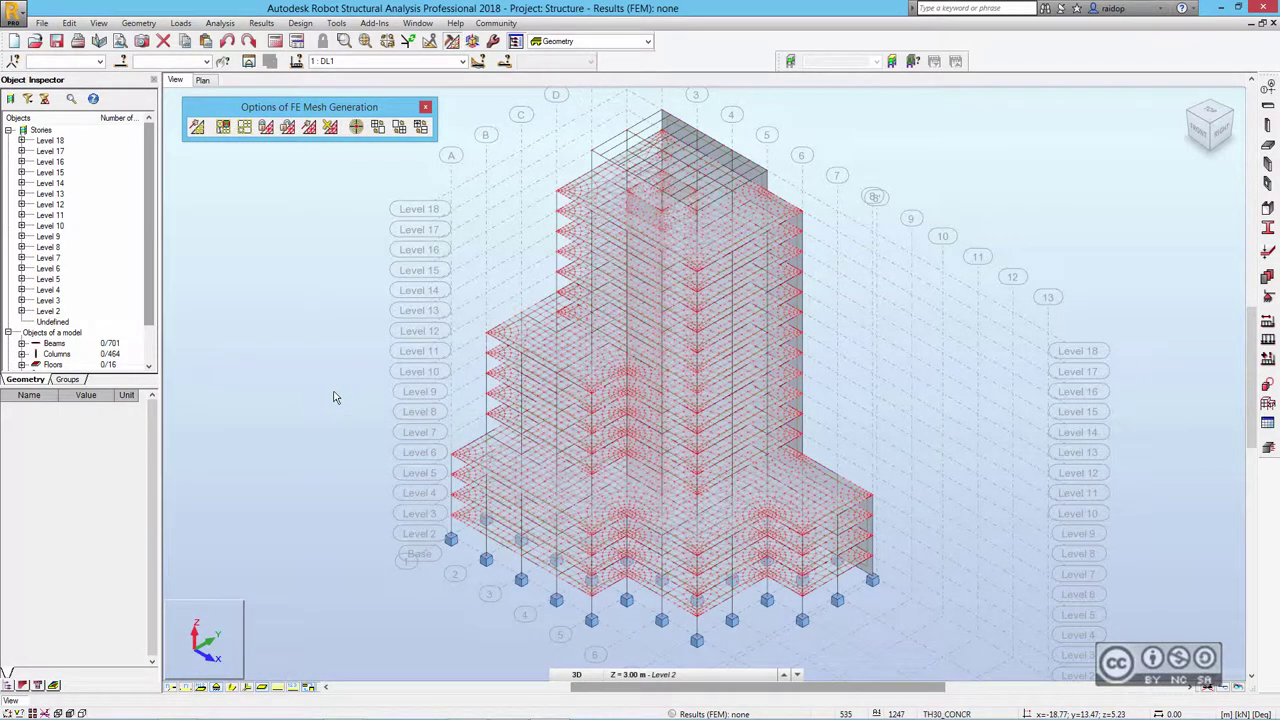
pyautogui.scroll(5, 420, 370)
pyautogui.scroll(2, 514, 334)
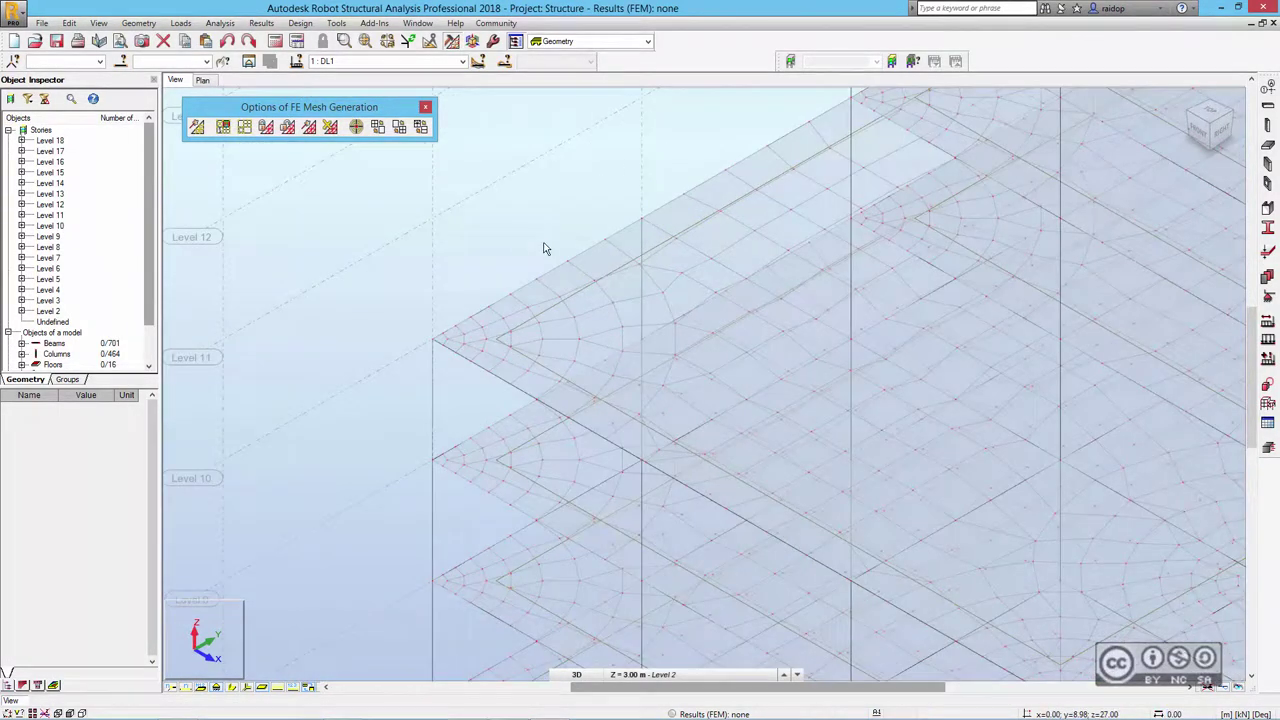
pyautogui.moveTo(545, 248)
pyautogui.mouseDown(button='middle')
pyautogui.moveTo(507, 229)
pyautogui.moveTo(456, 254)
pyautogui.mouseUp(button='middle')
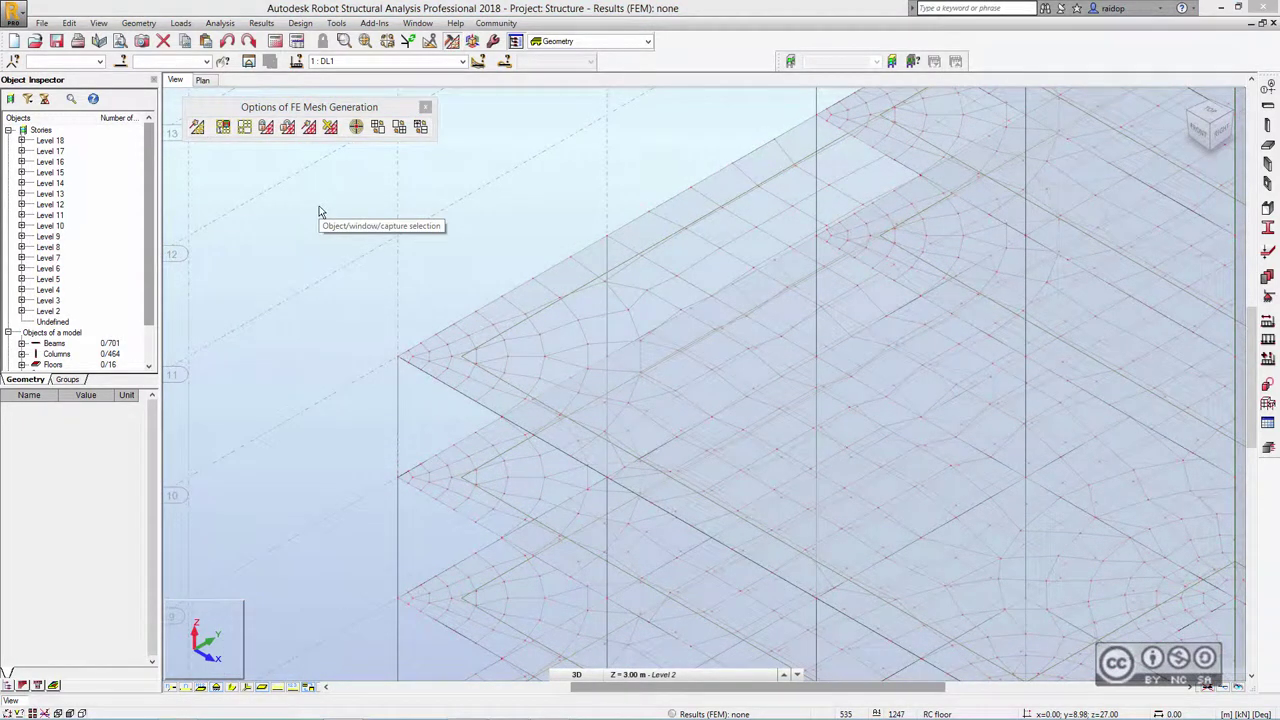
# Generate full automatic code load combinations.
pyautogui.click(181, 23)
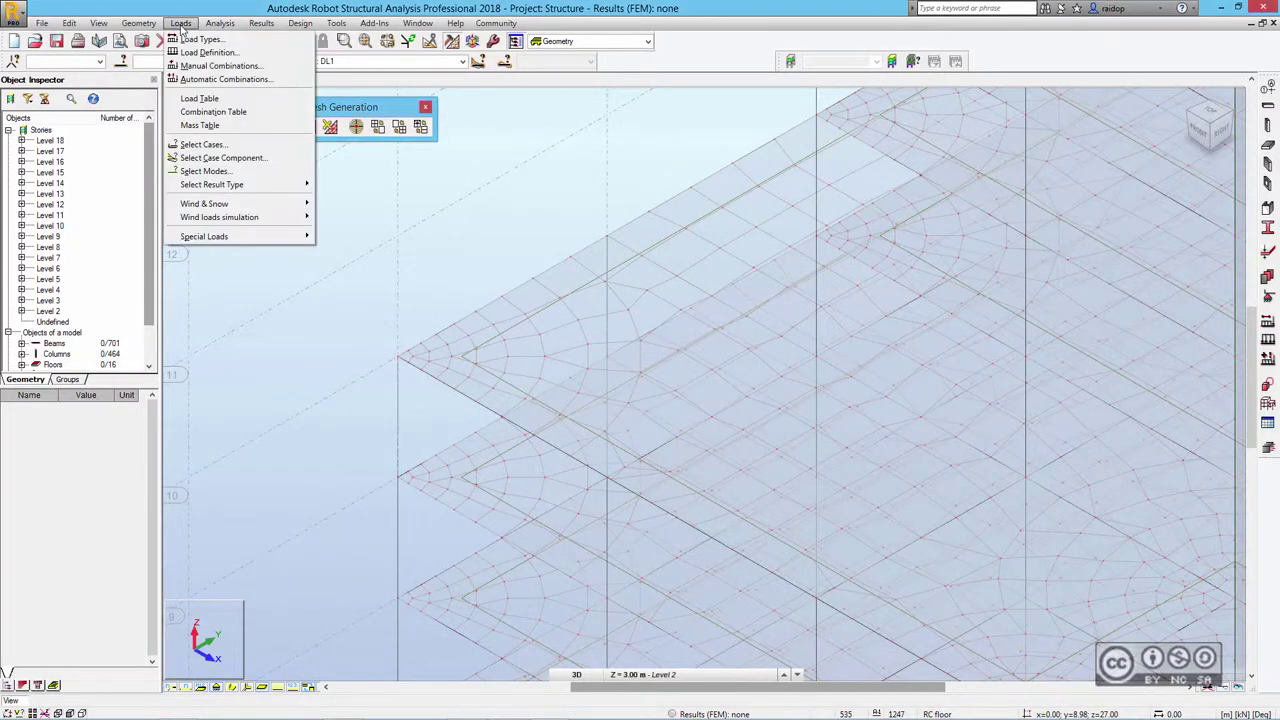
pyautogui.click(221, 80)
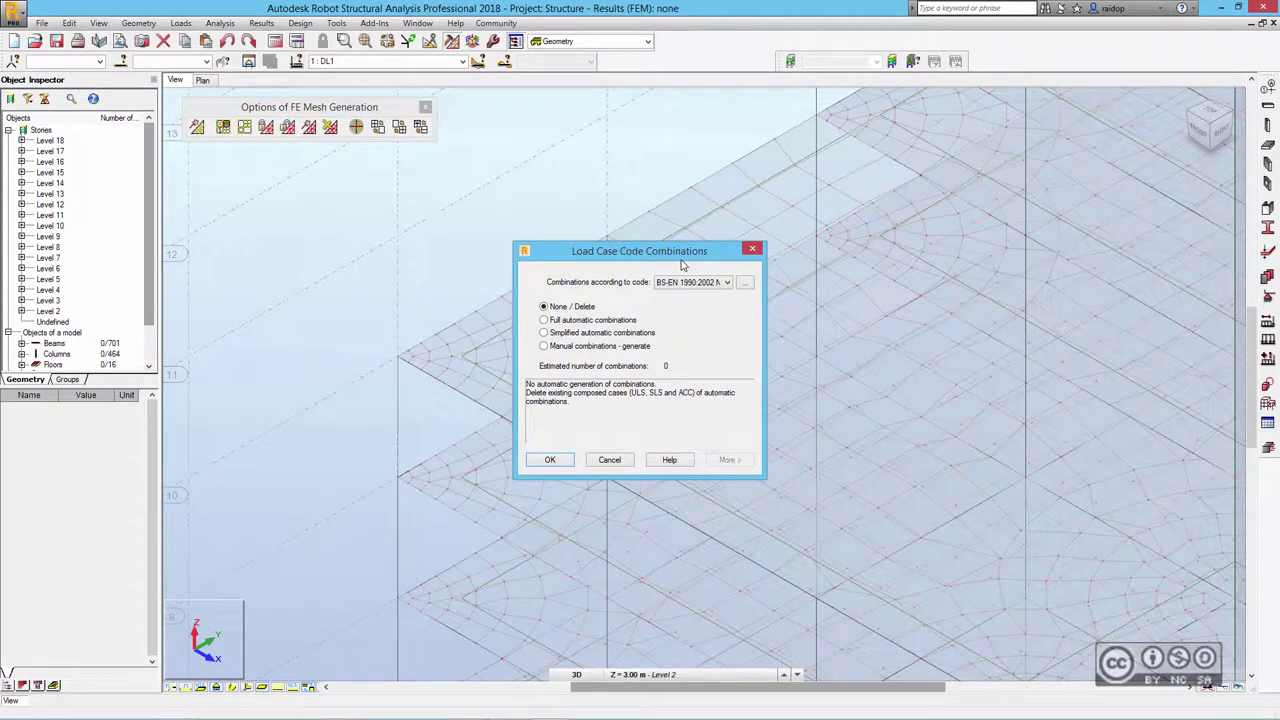
pyautogui.click(544, 320)
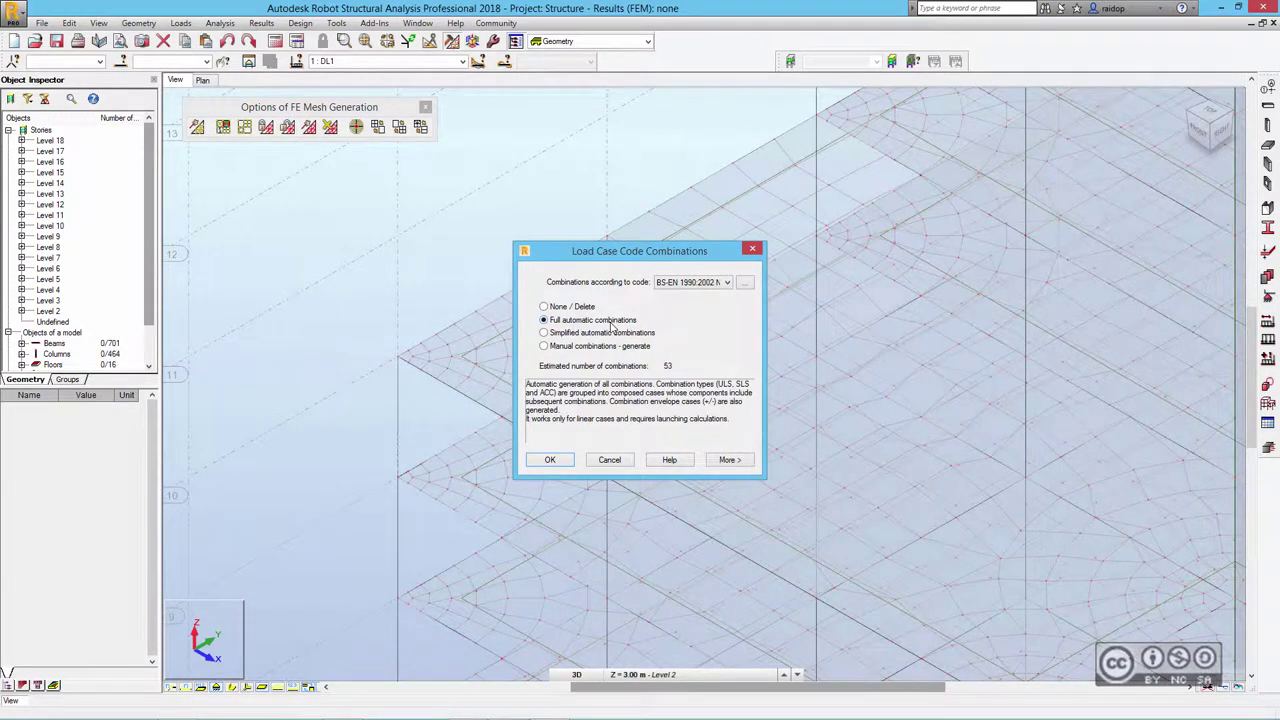
pyautogui.click(551, 462)
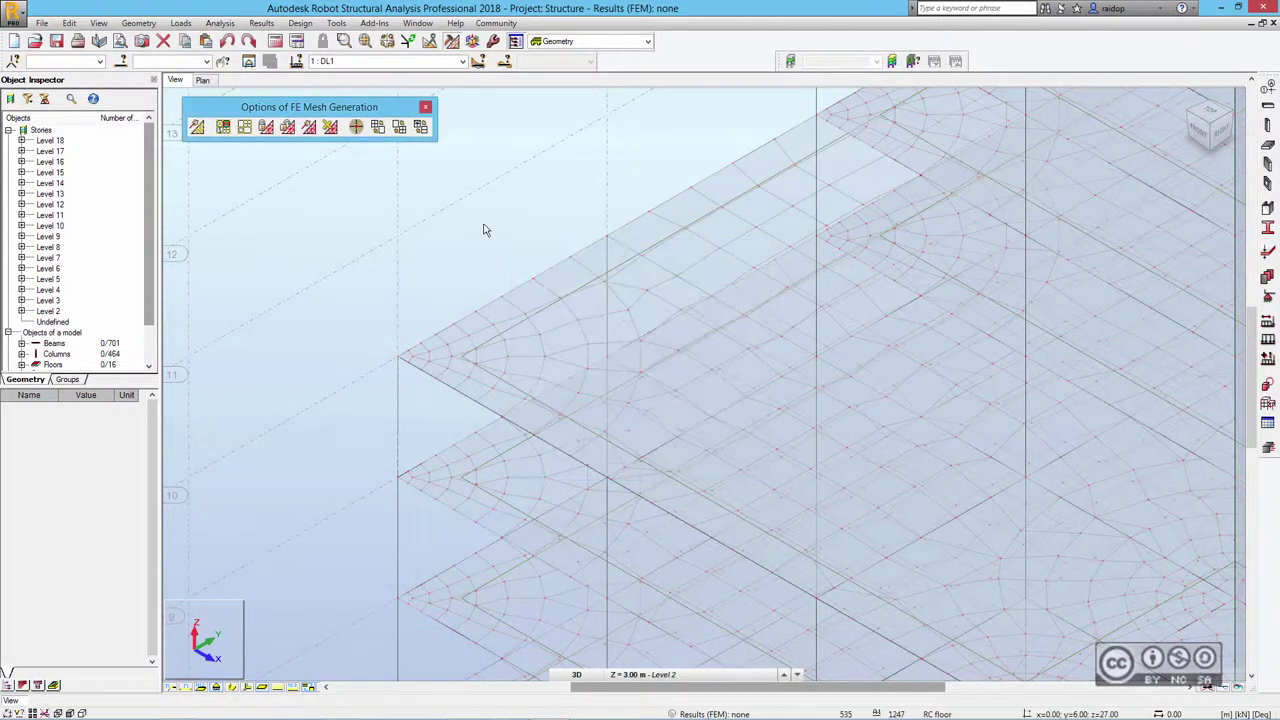
# Run the structural calculations, continuing past the instability warning, and close the messages.
pyautogui.click(220, 23)
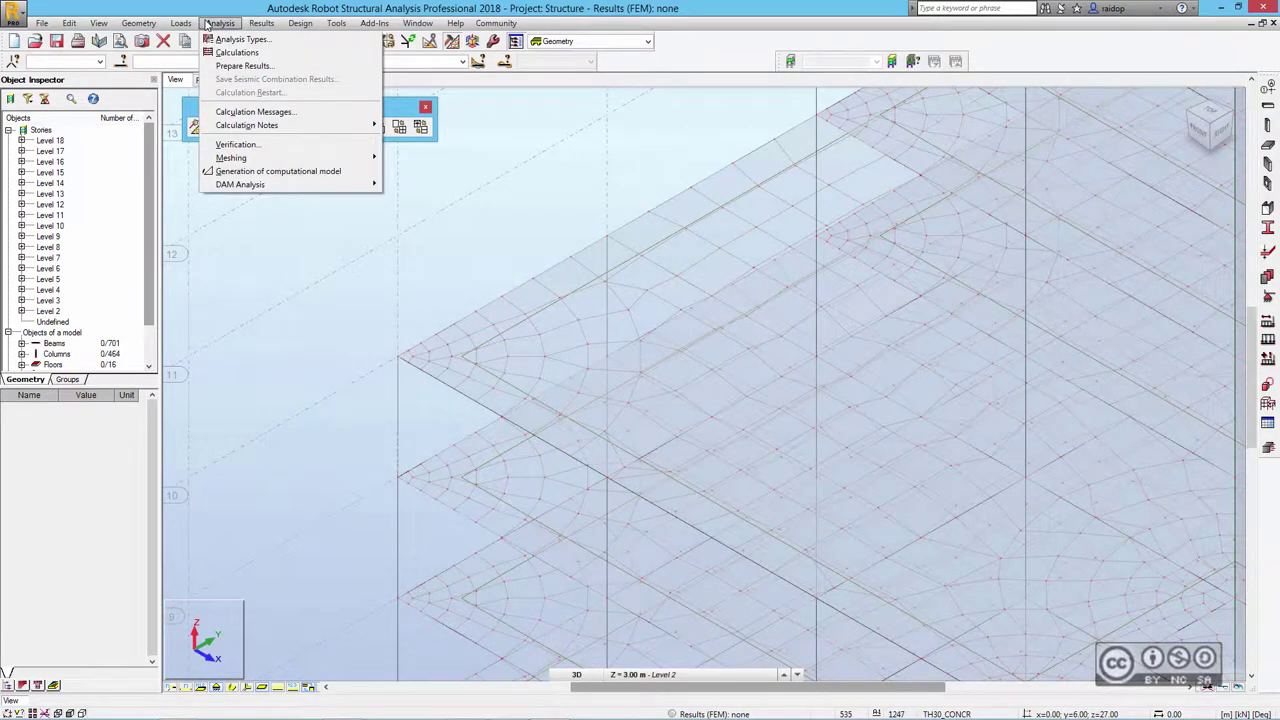
pyautogui.click(238, 55)
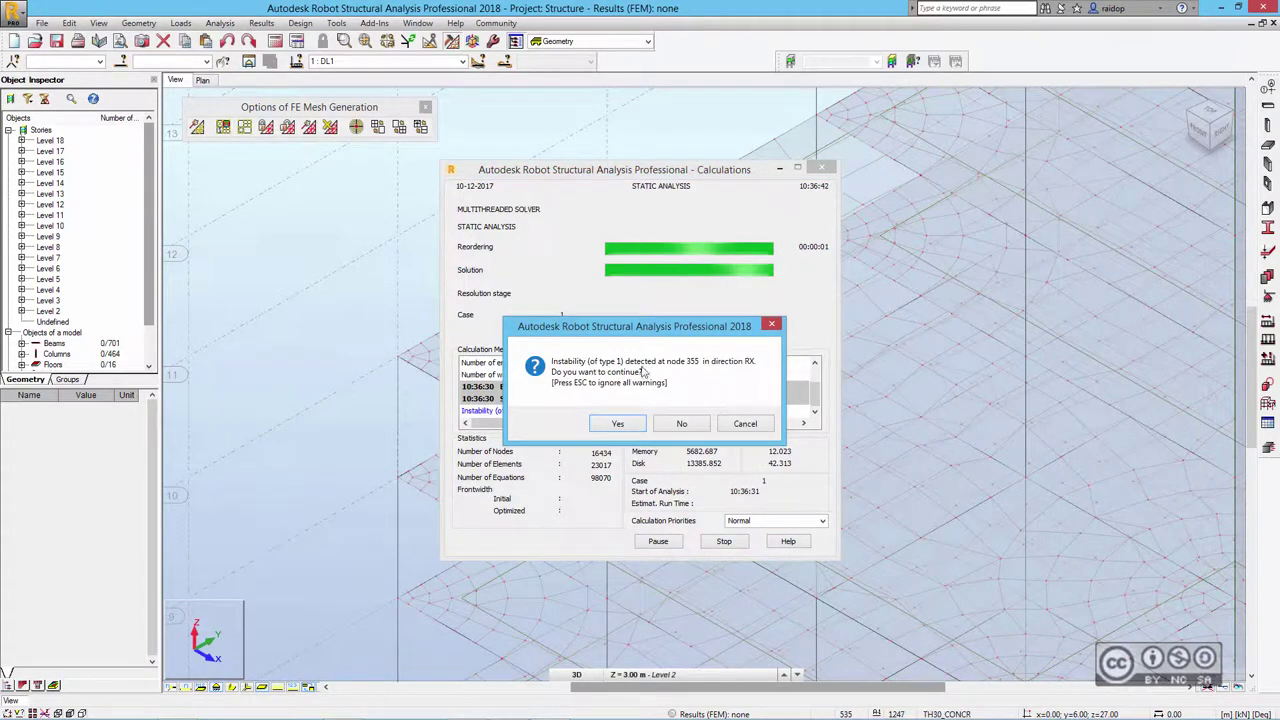
pyautogui.click(620, 424)
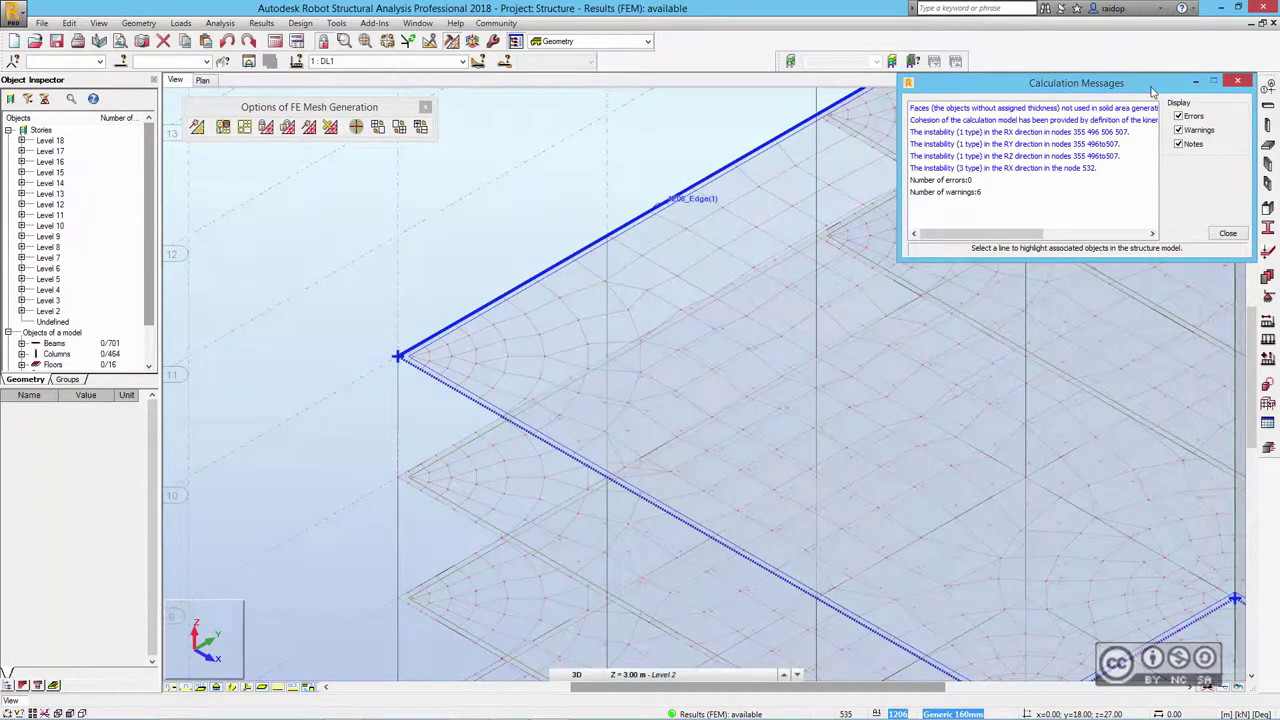
pyautogui.click(1226, 235)
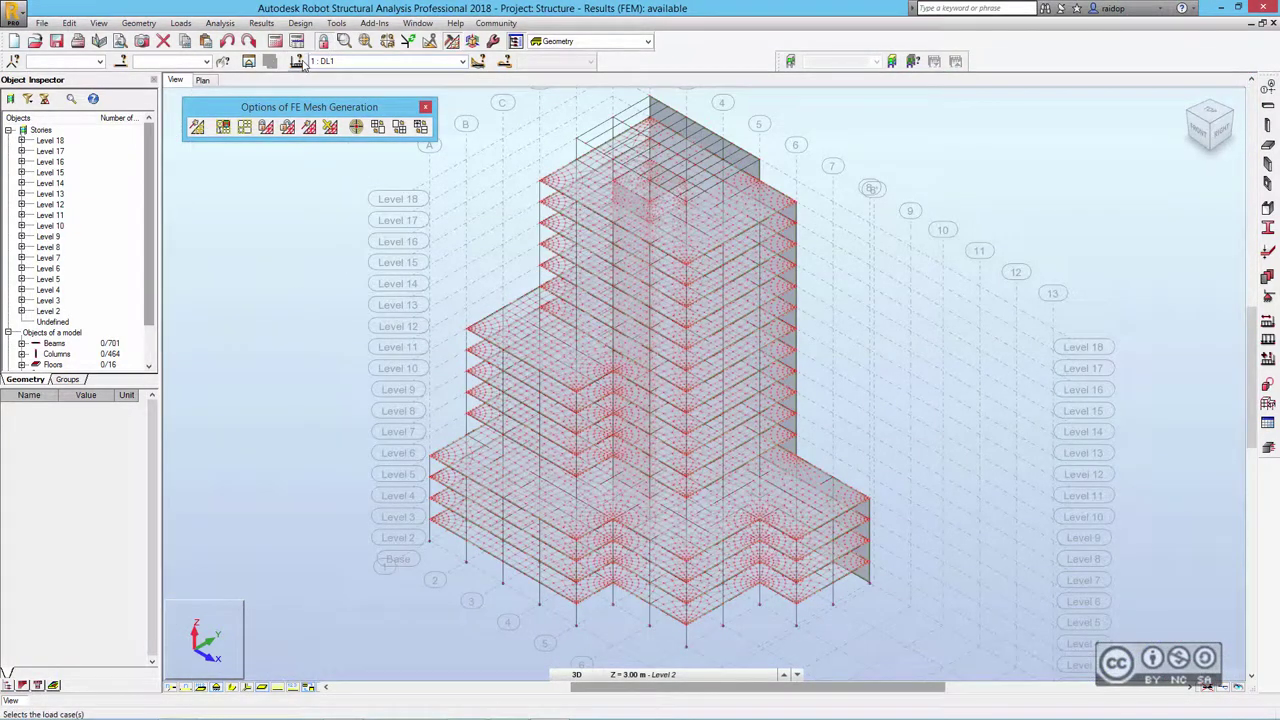
pyautogui.click(463, 62)
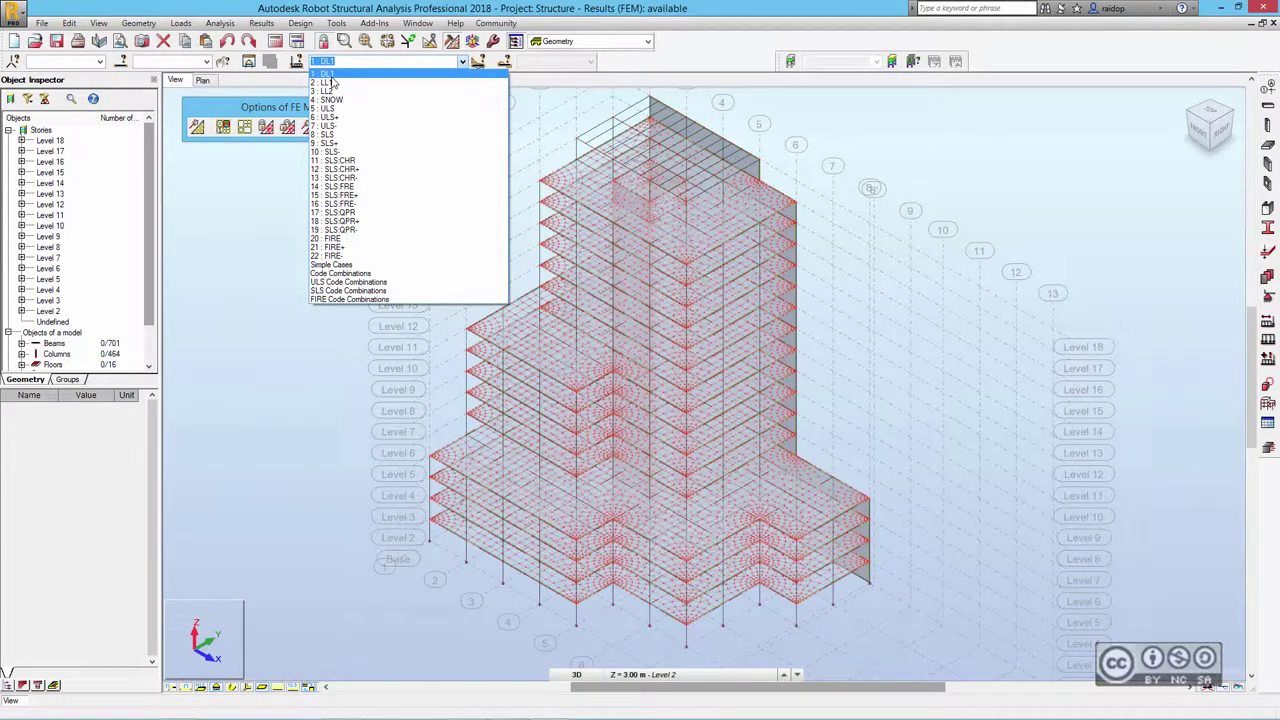
# Display the z-displacement panel map for load case DL1.
pyautogui.click(466, 66)
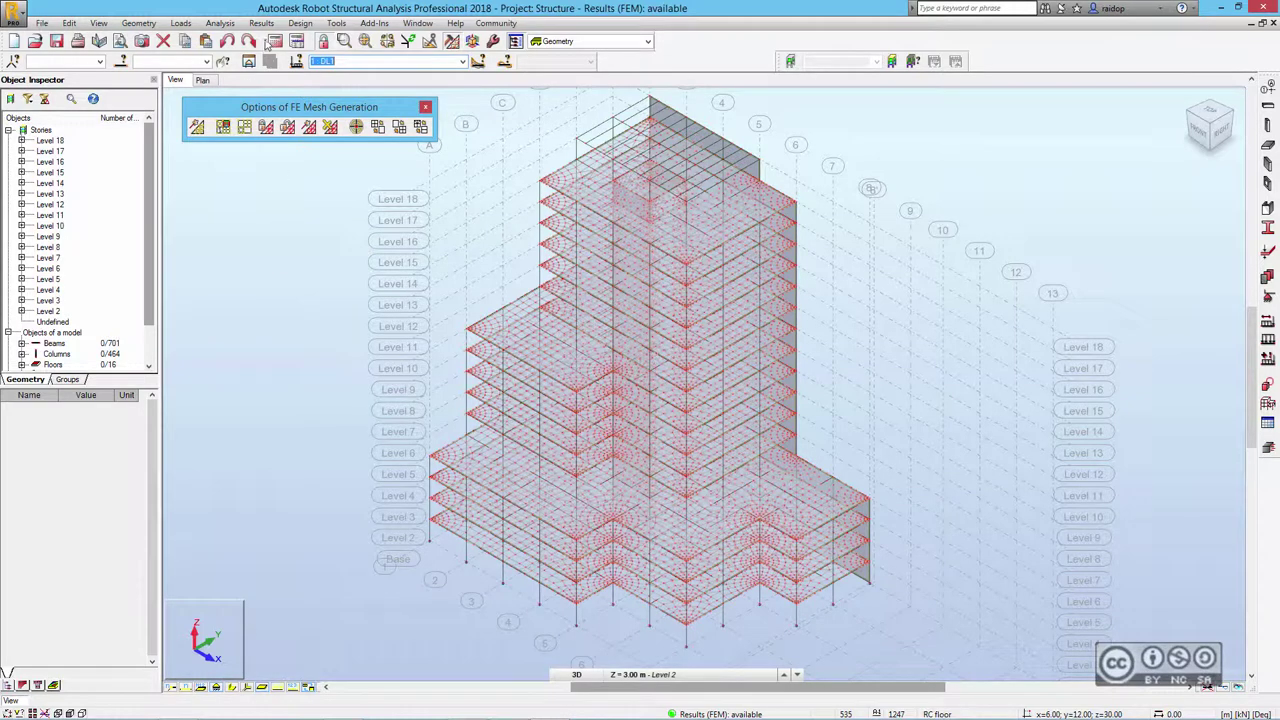
pyautogui.click(262, 23)
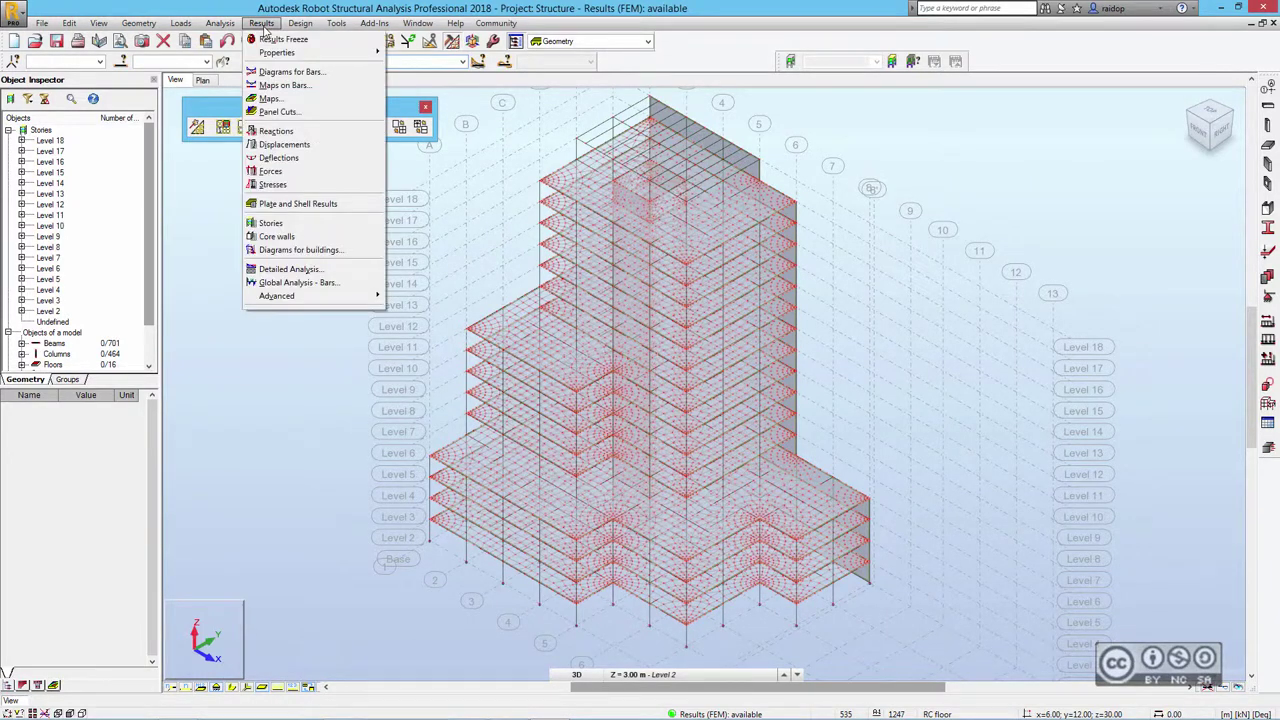
pyautogui.click(268, 99)
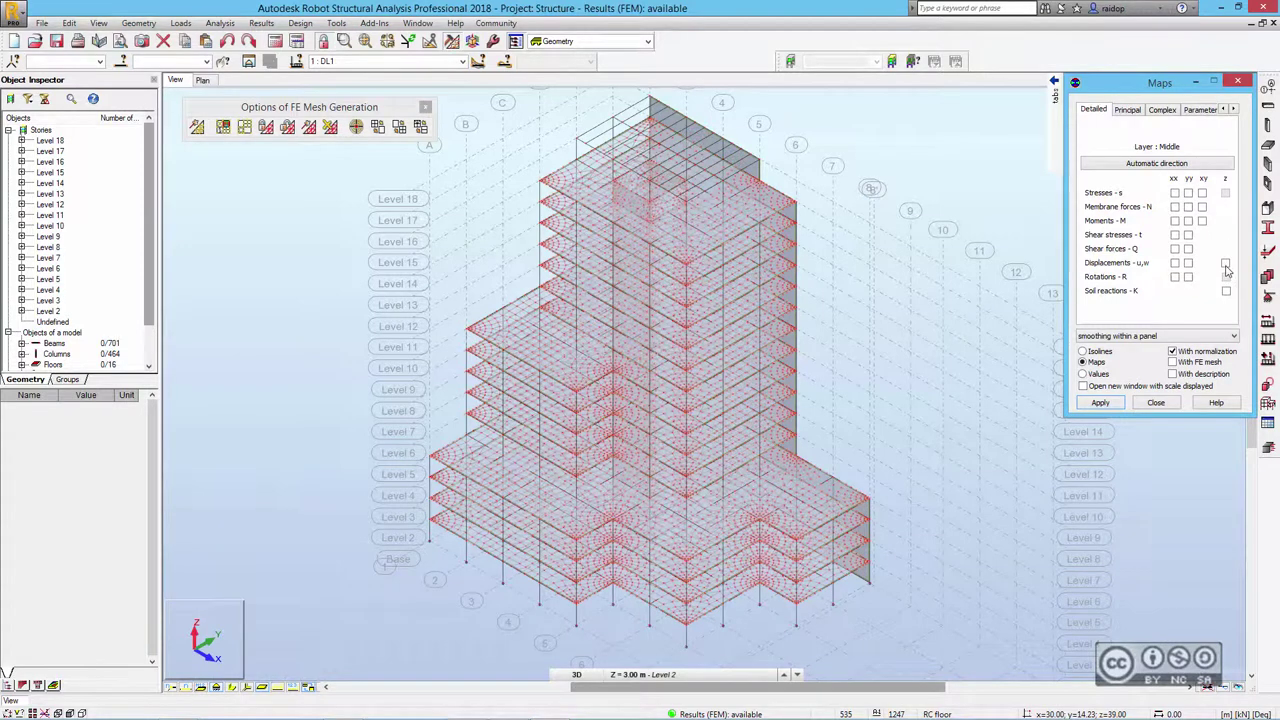
pyautogui.click(1225, 263)
# Set the map's colour palette to 256 colors and select the Max limit value.
pyautogui.click(1232, 109)
pyautogui.click(1232, 109)
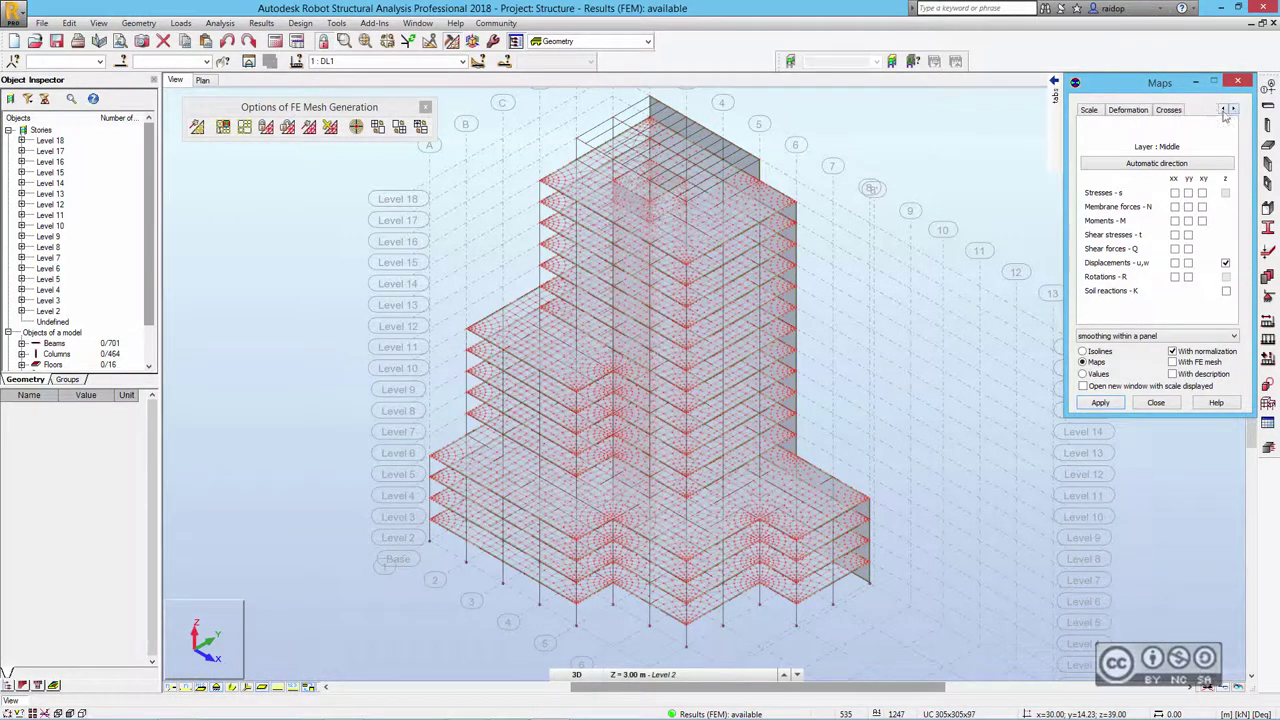
pyautogui.click(1089, 110)
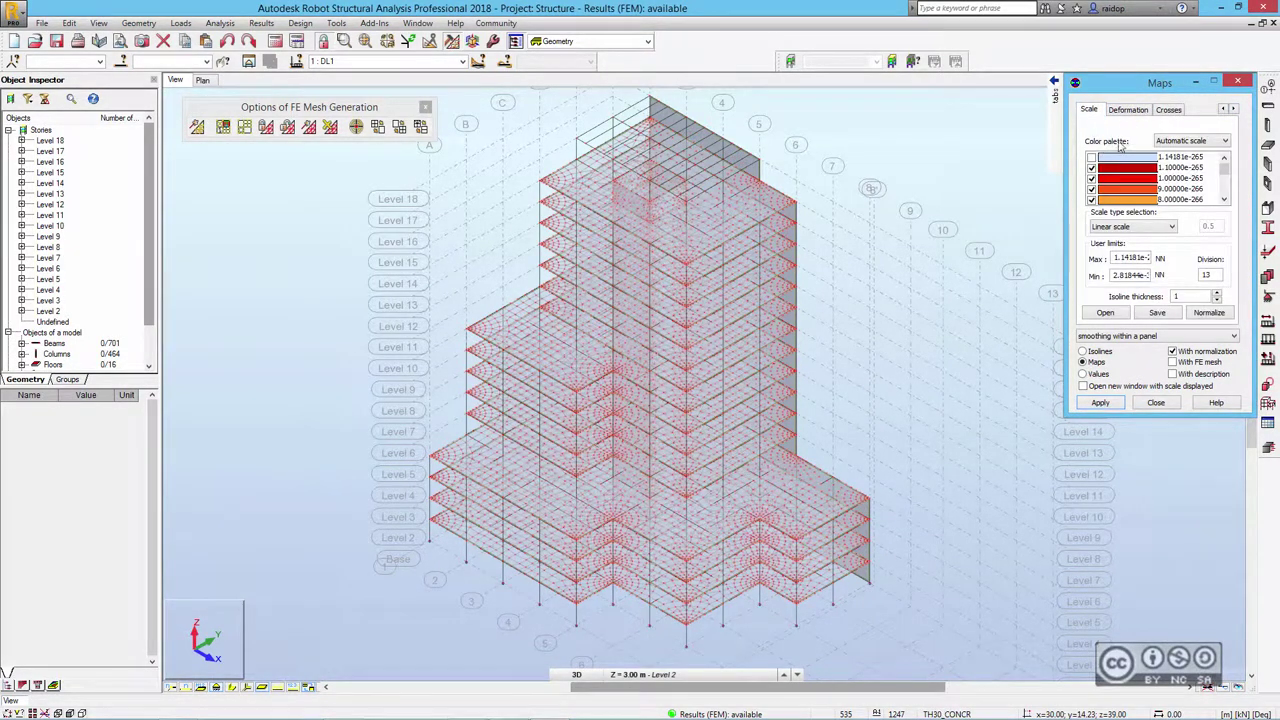
pyautogui.click(1190, 145)
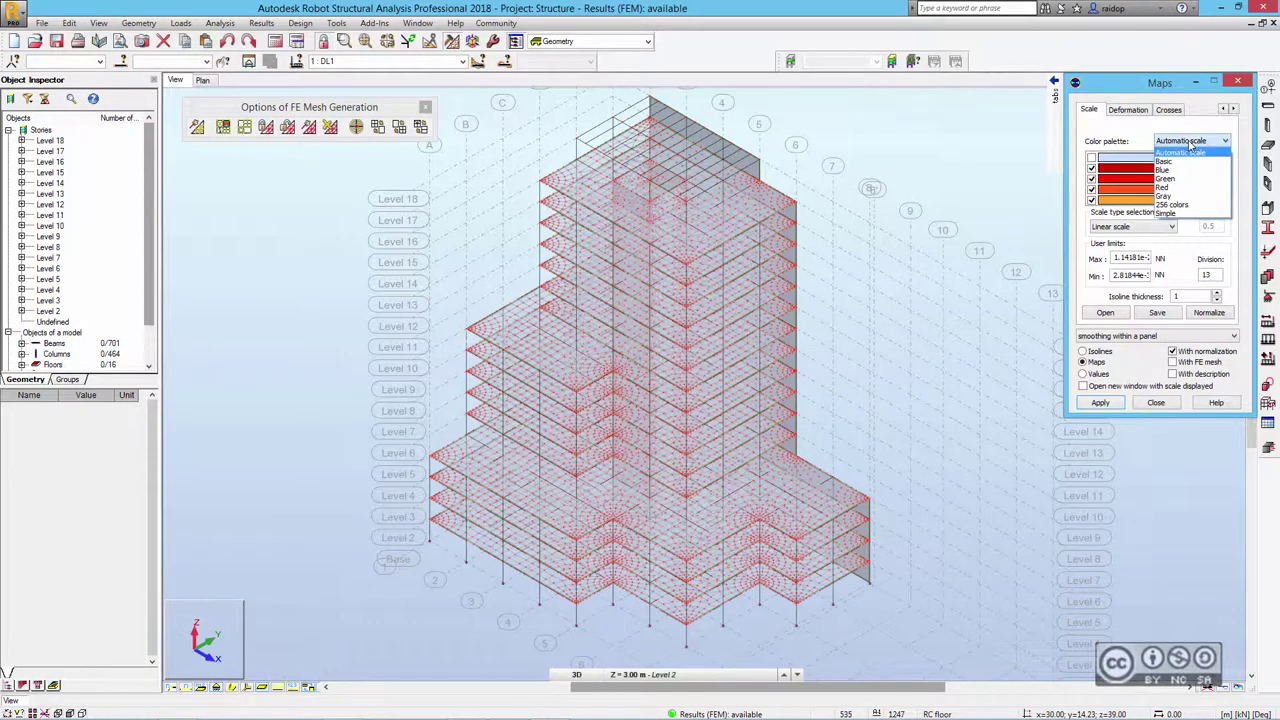
pyautogui.click(1173, 205)
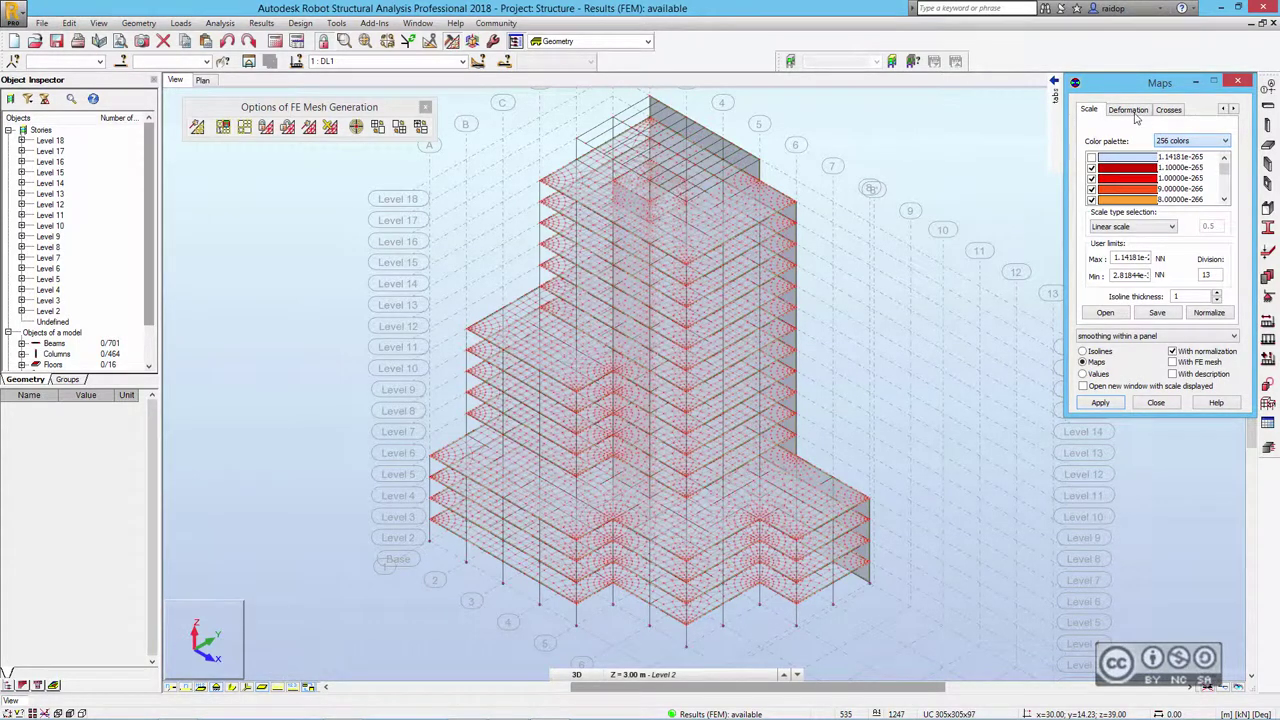
pyautogui.doubleClick(1115, 257)
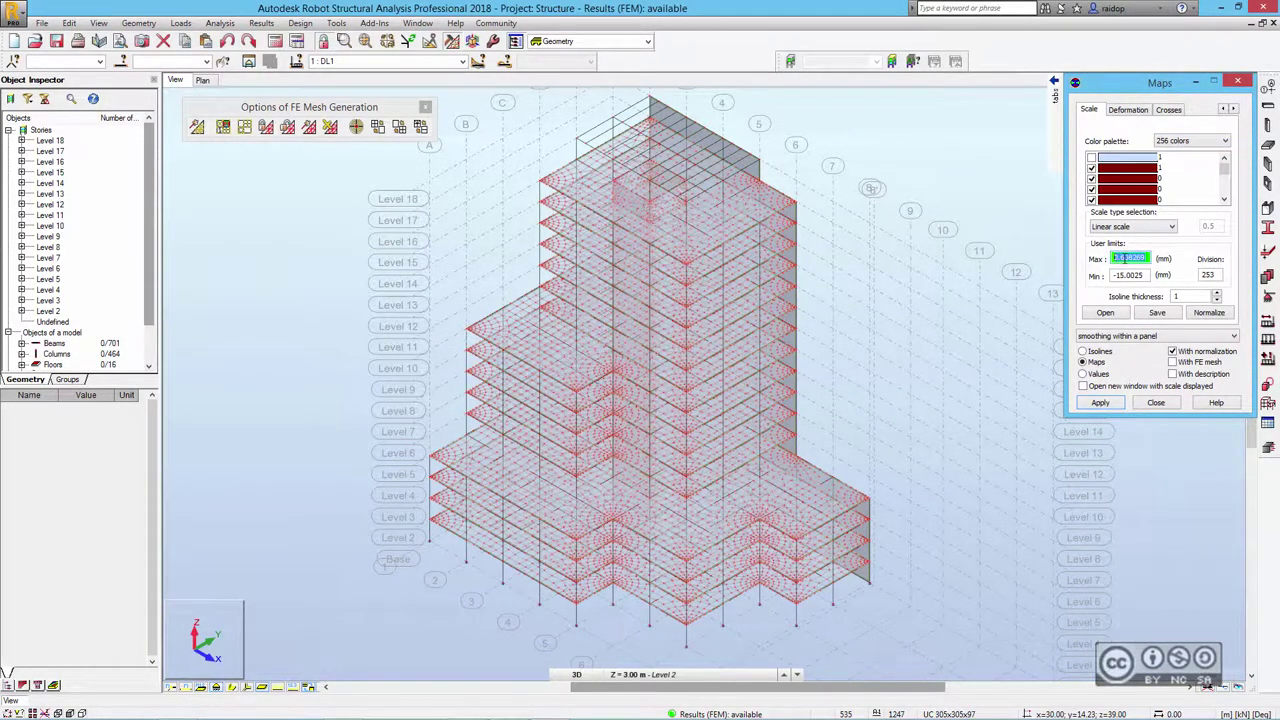
# Apply the new scale and show the FE mesh over the z-displacement map.
pyautogui.click(1101, 403)
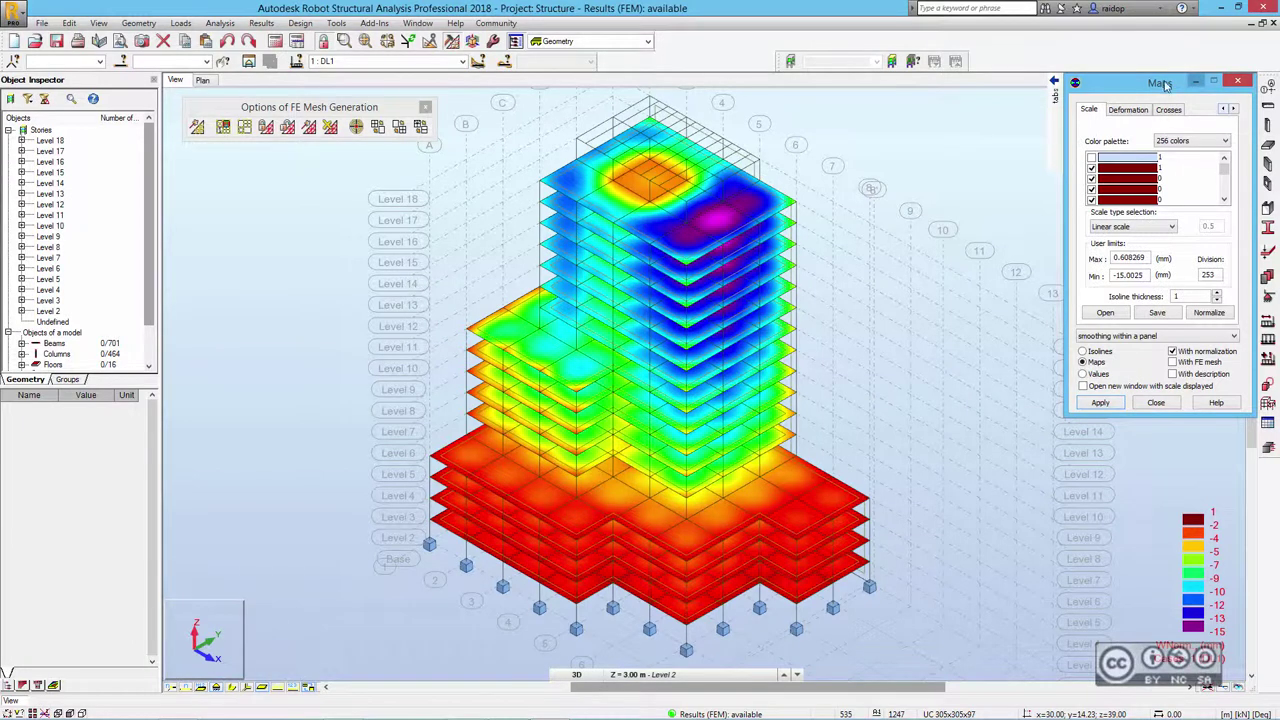
pyautogui.click(1223, 109)
pyautogui.click(1094, 110)
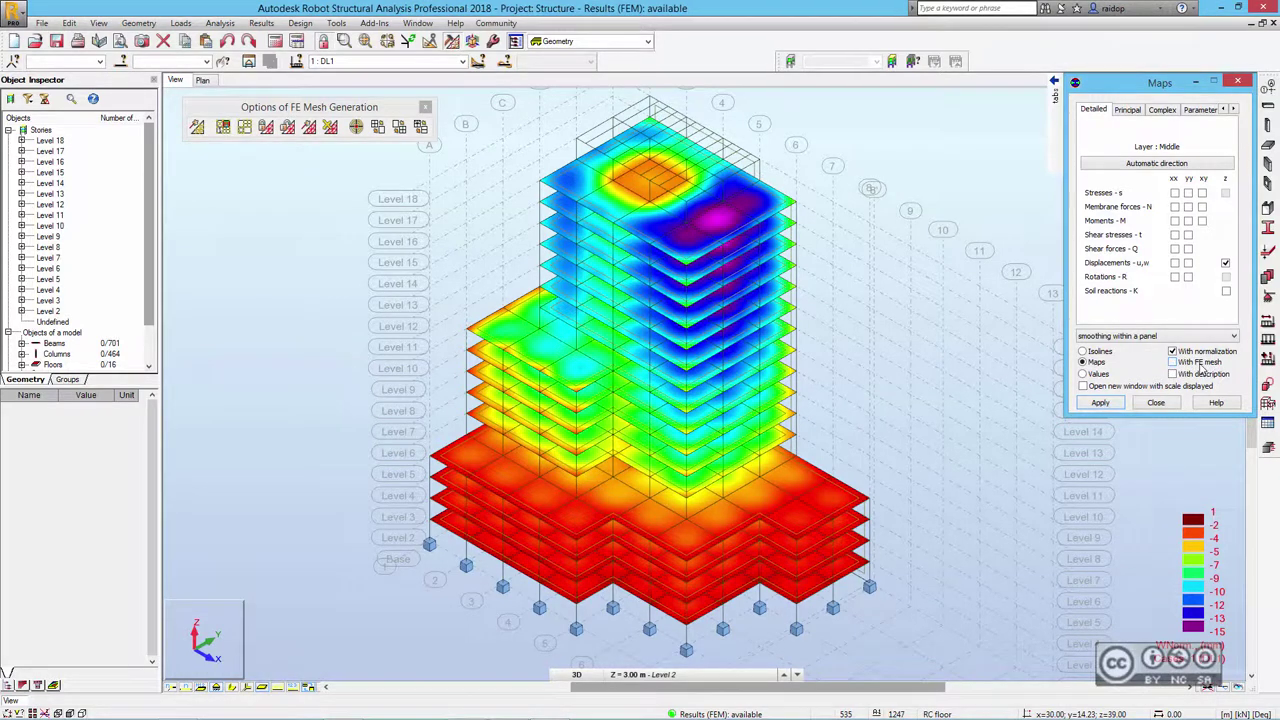
pyautogui.click(1172, 362)
pyautogui.click(1108, 403)
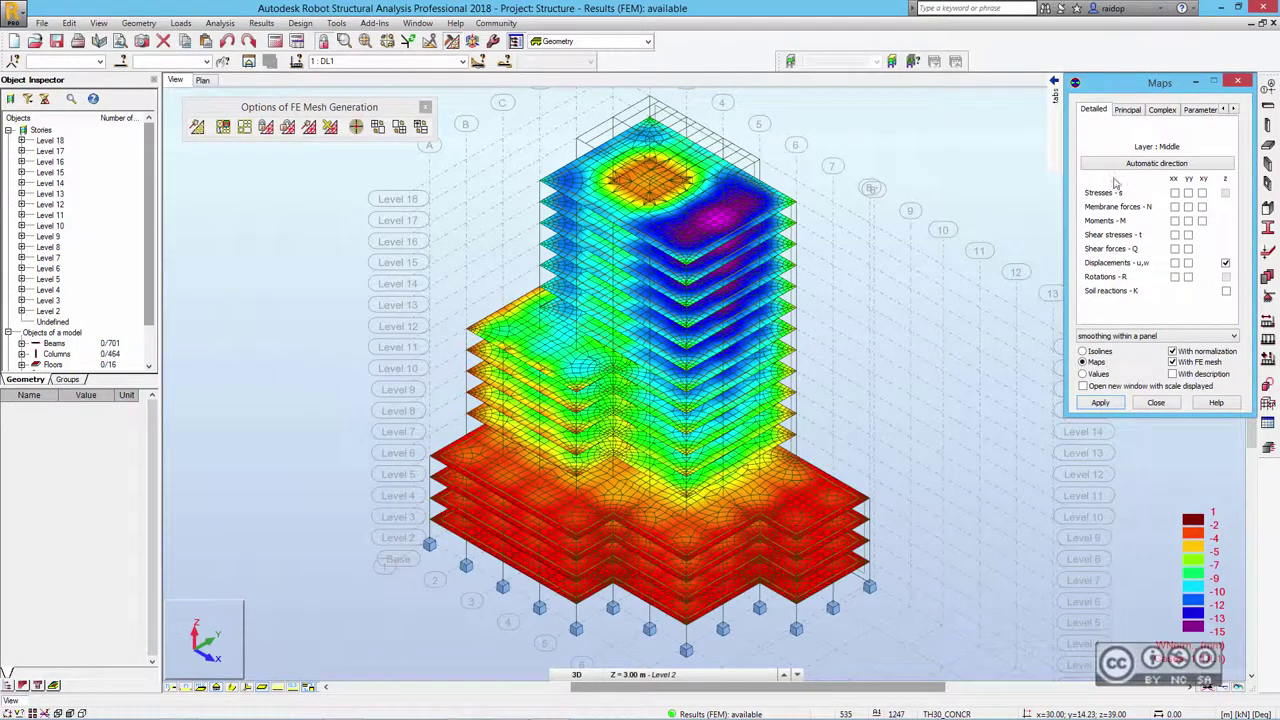
# Turn off the z-displacement map, apply, and close the Maps dialog.
pyautogui.click(1225, 265)
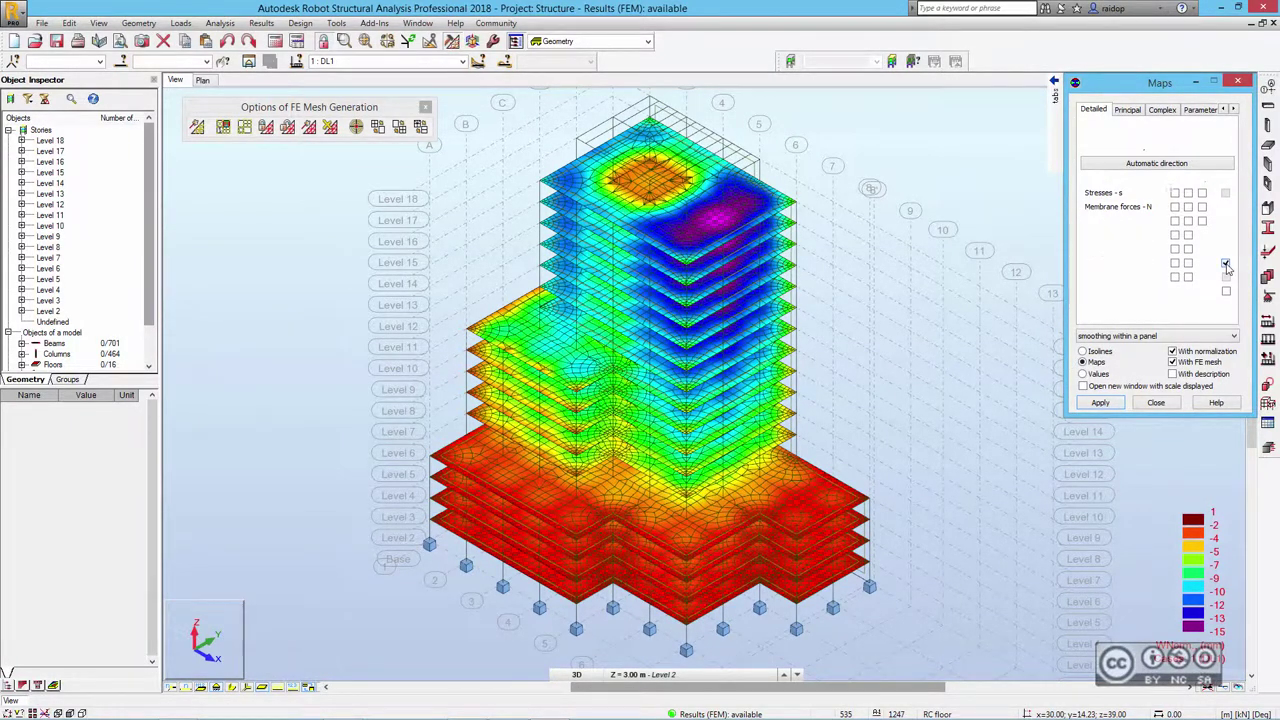
pyautogui.click(1100, 402)
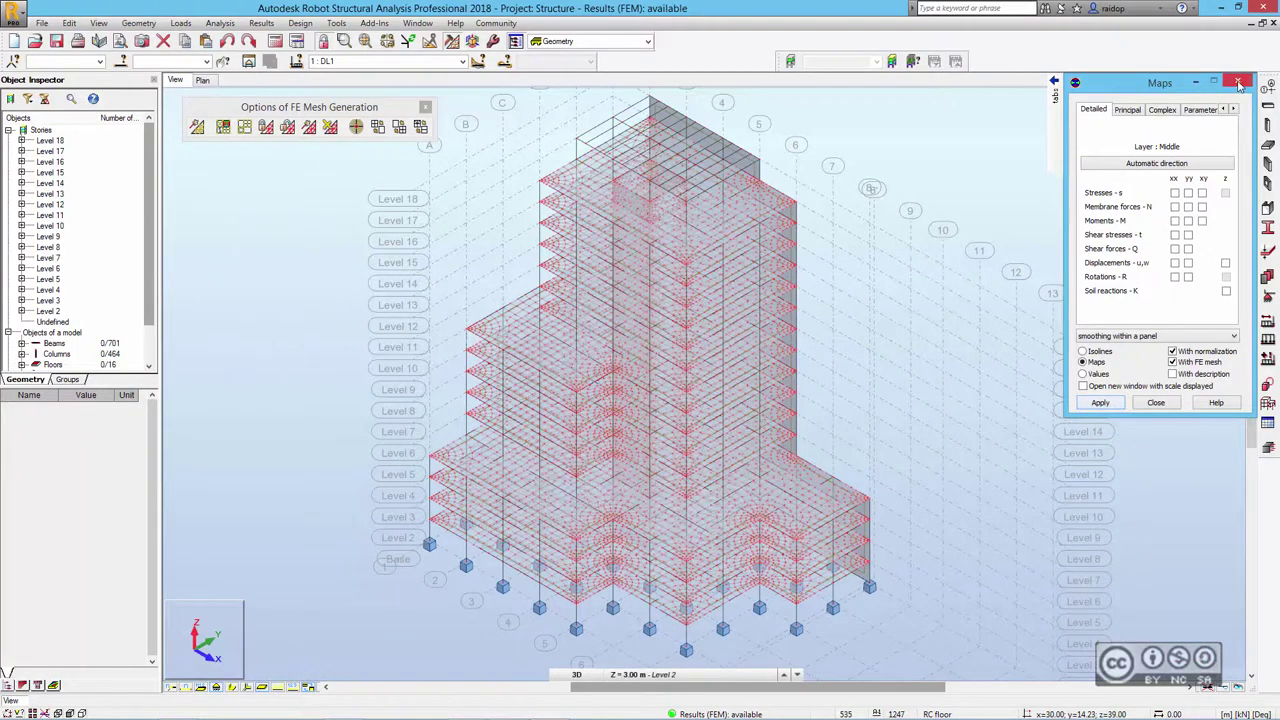
pyautogui.click(1239, 84)
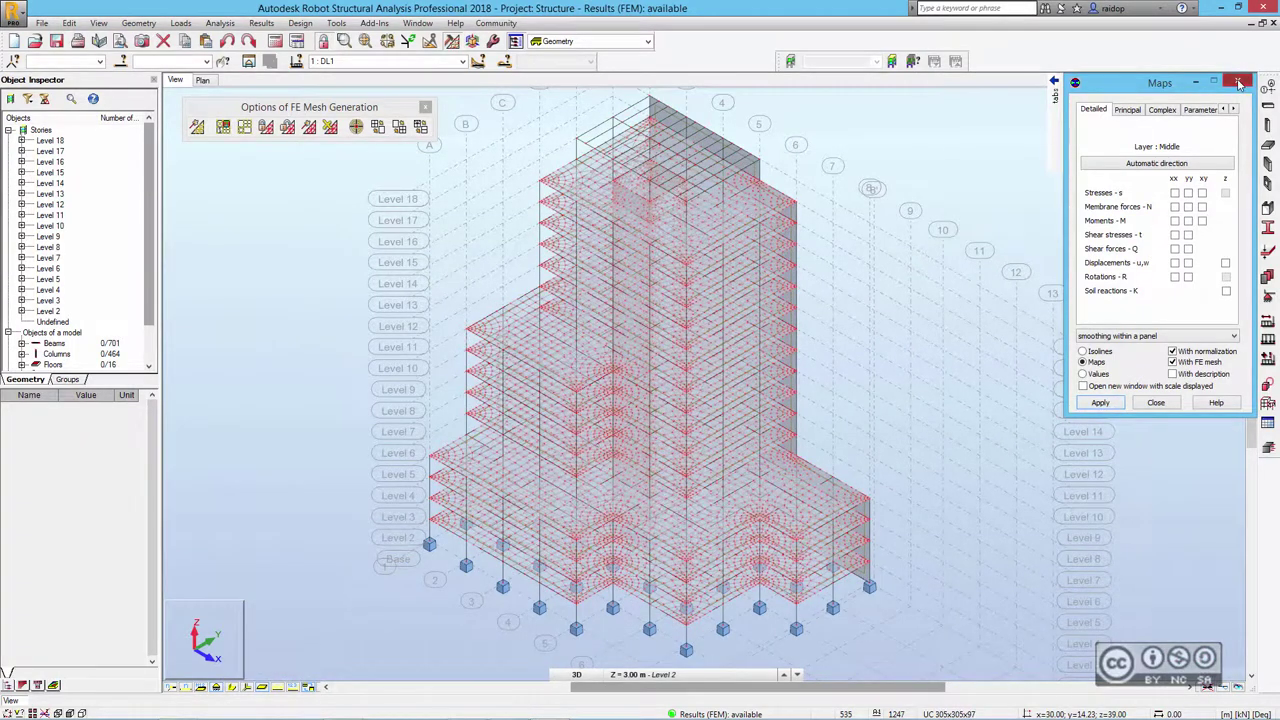
# Turn off panel interior shading and the finite-element calculation model display.
pyautogui.click(262, 688)
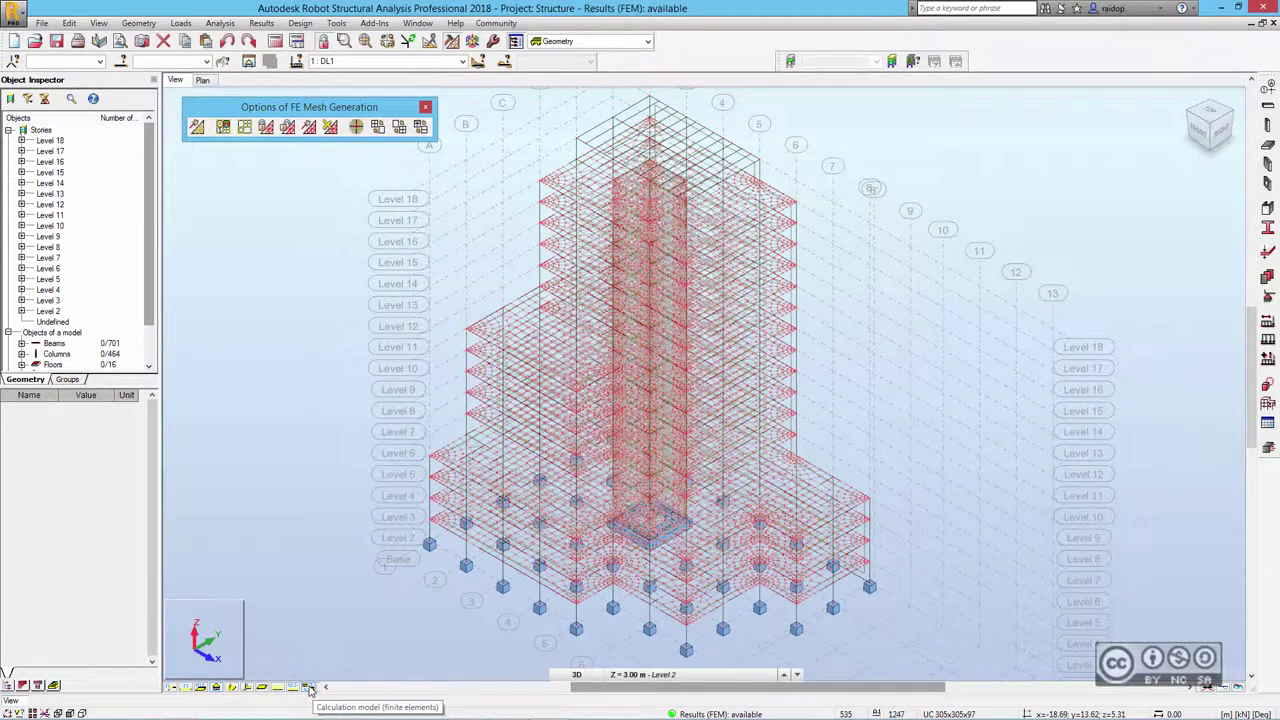
pyautogui.click(310, 688)
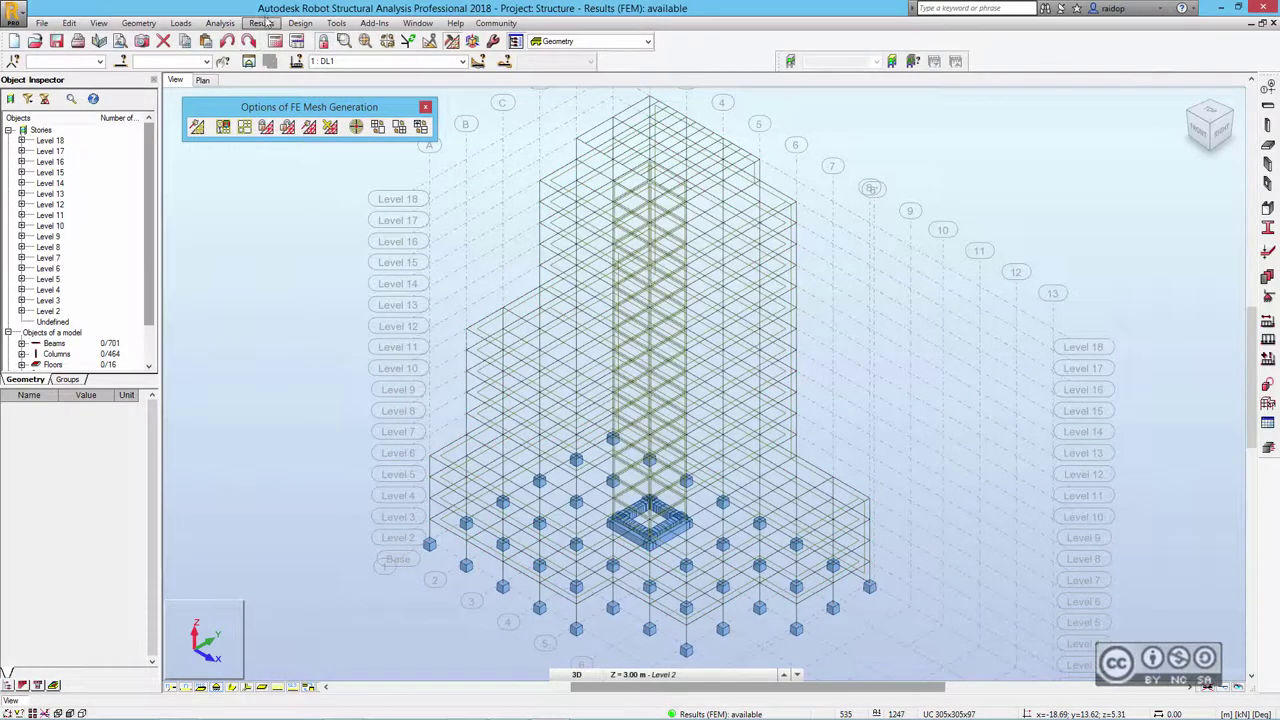
# Draw My moment diagrams on all bars with text values, differentiated signs and solid fill.
pyautogui.click(263, 24)
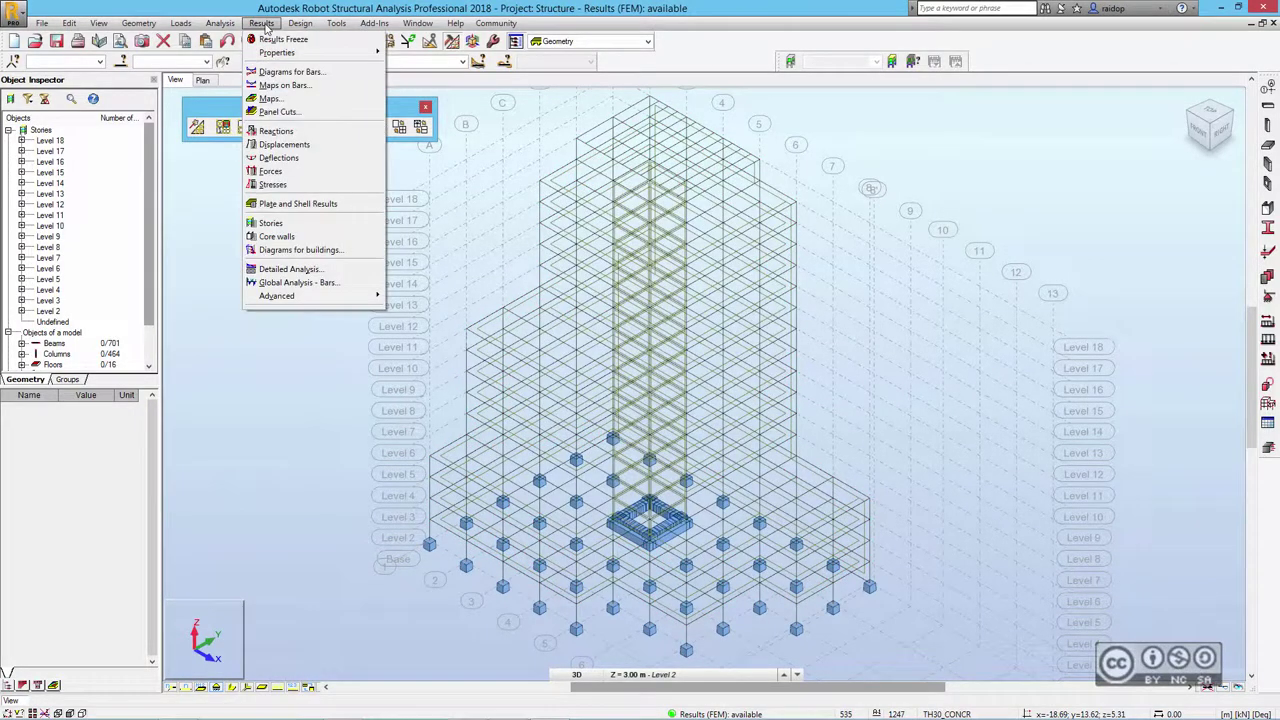
pyautogui.click(290, 72)
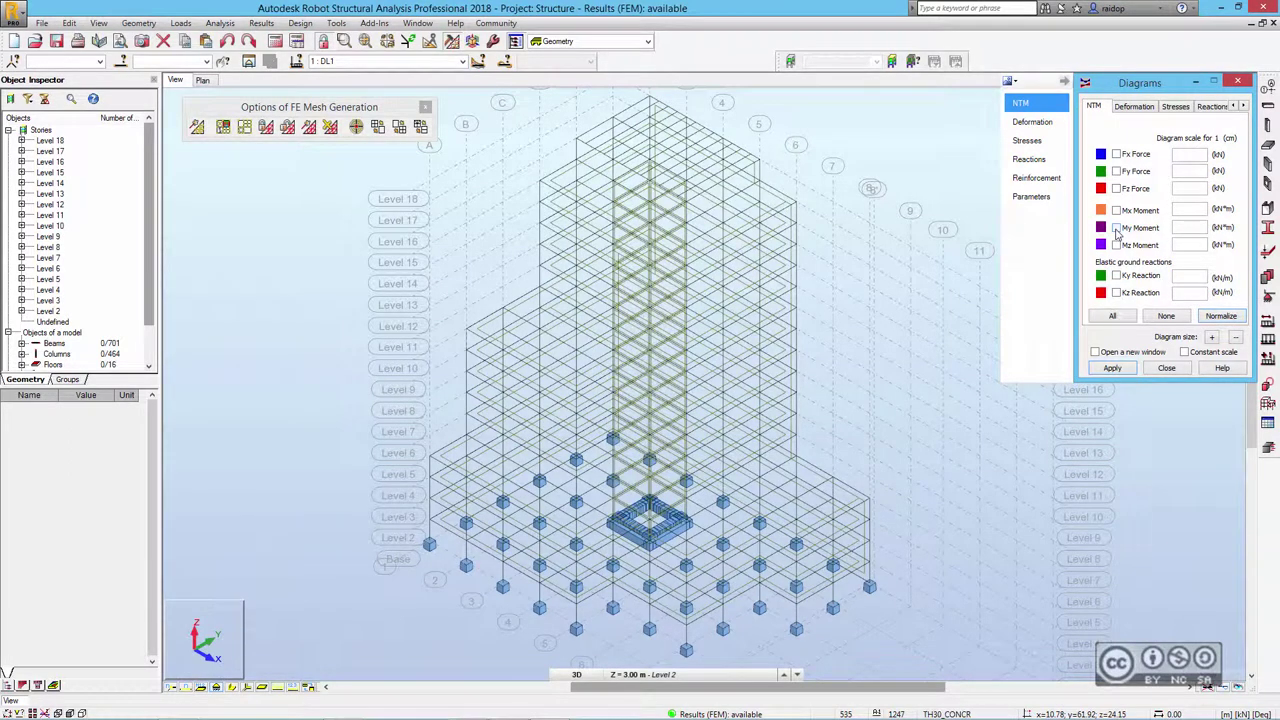
pyautogui.click(1243, 105)
pyautogui.click(1200, 106)
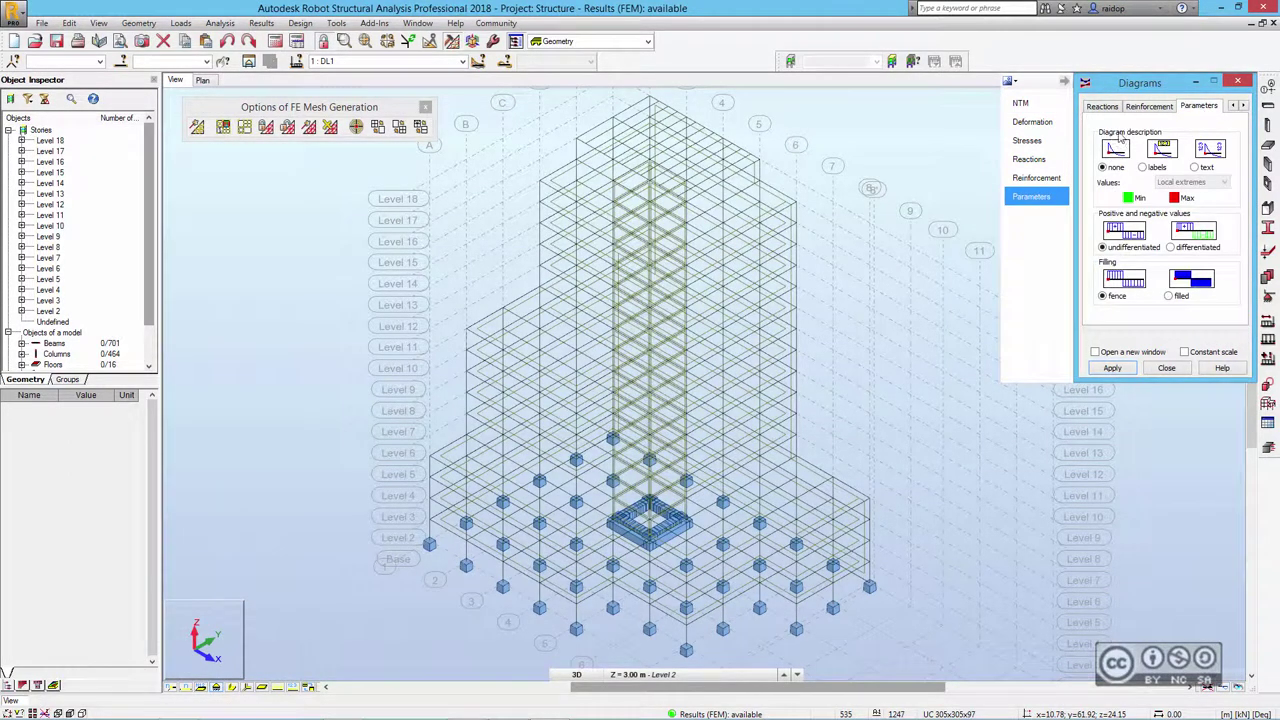
pyautogui.click(1195, 168)
pyautogui.click(1195, 168)
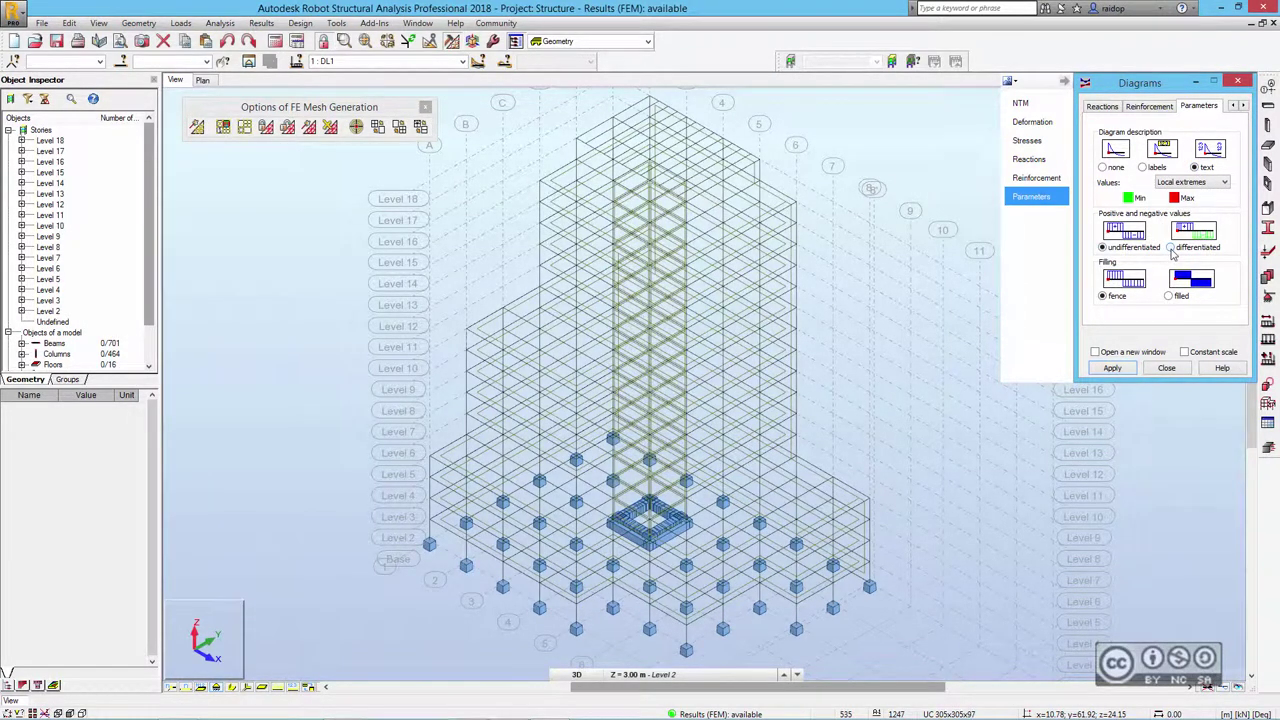
pyautogui.click(1171, 248)
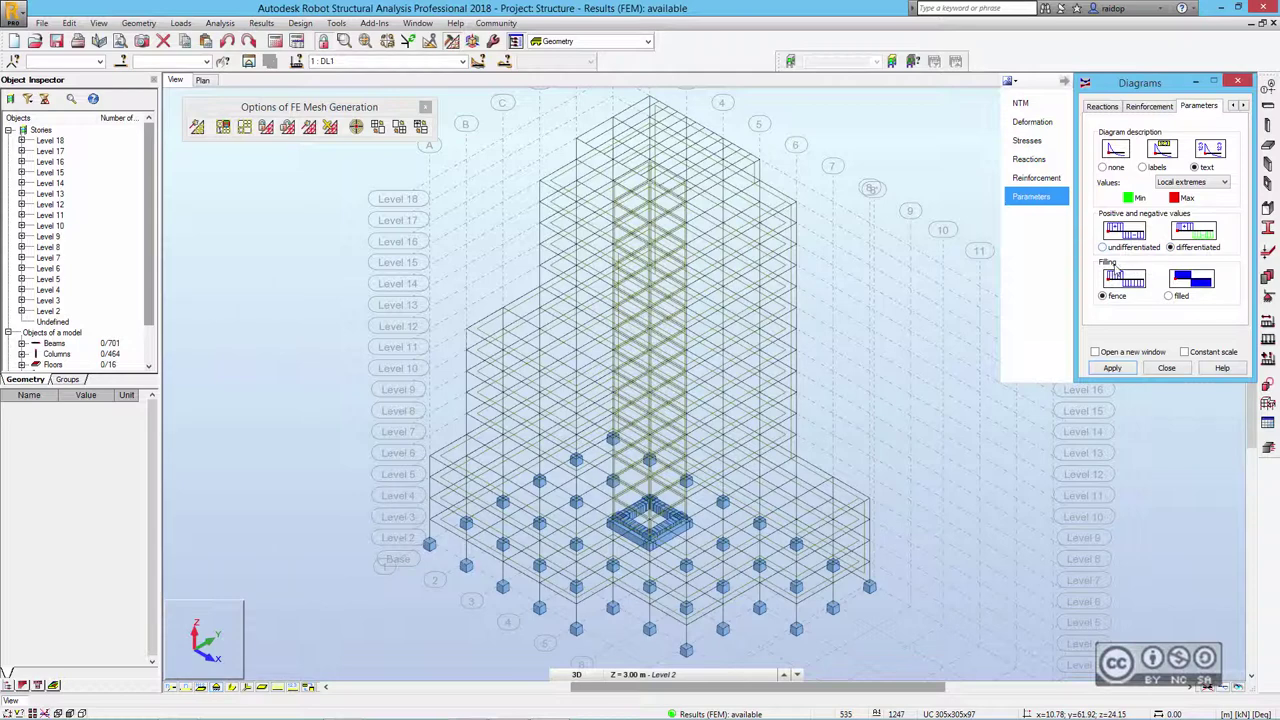
pyautogui.click(1168, 297)
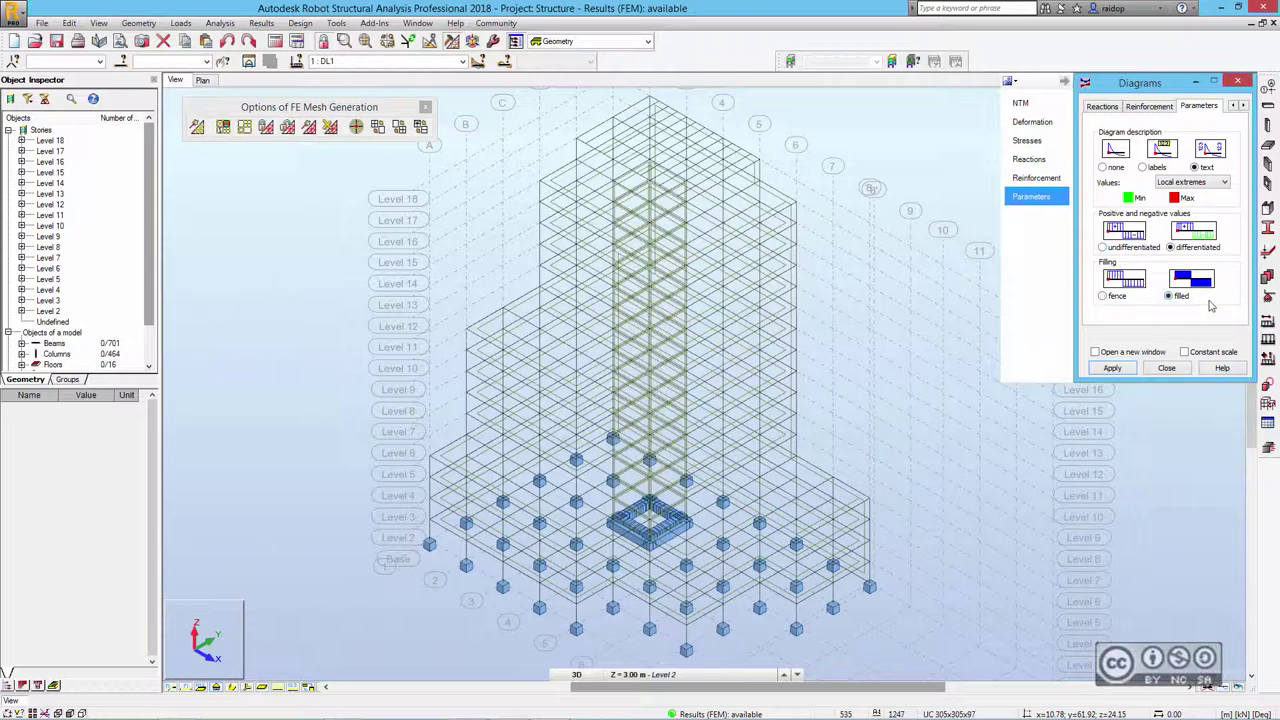
pyautogui.click(1112, 368)
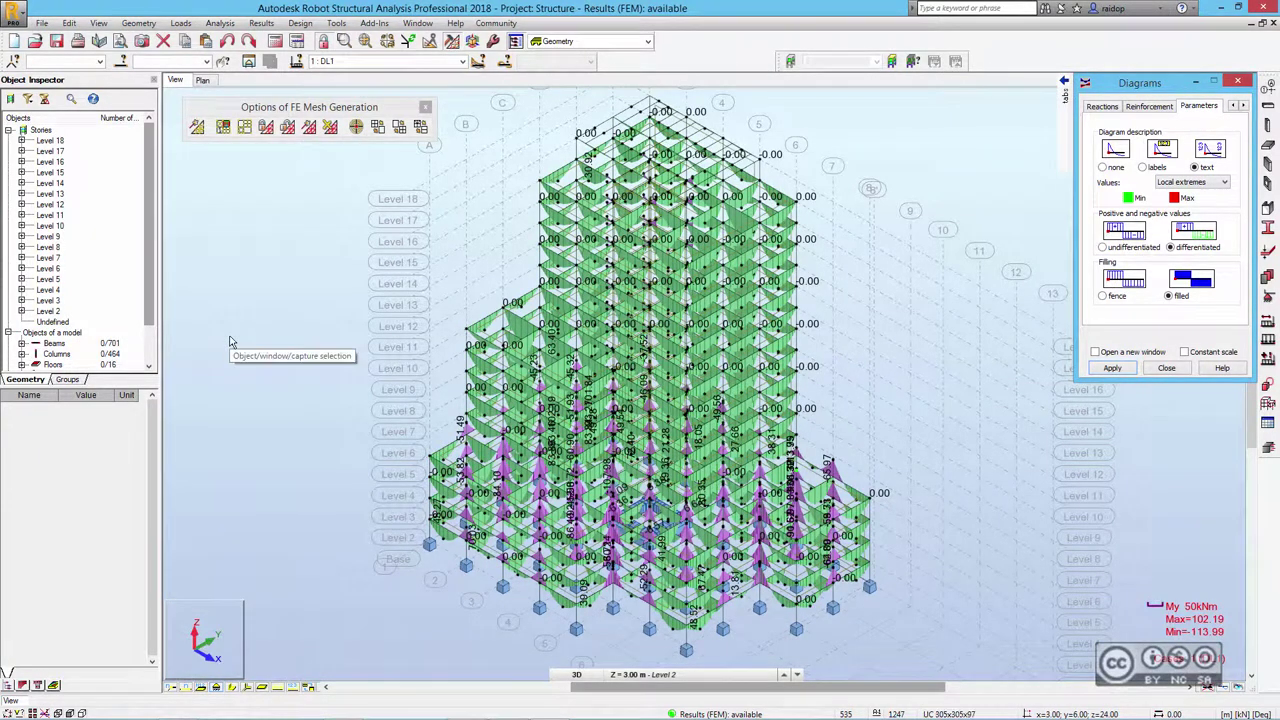
# Switch the displayed results to load case 2: LL1.
pyautogui.click(463, 62)
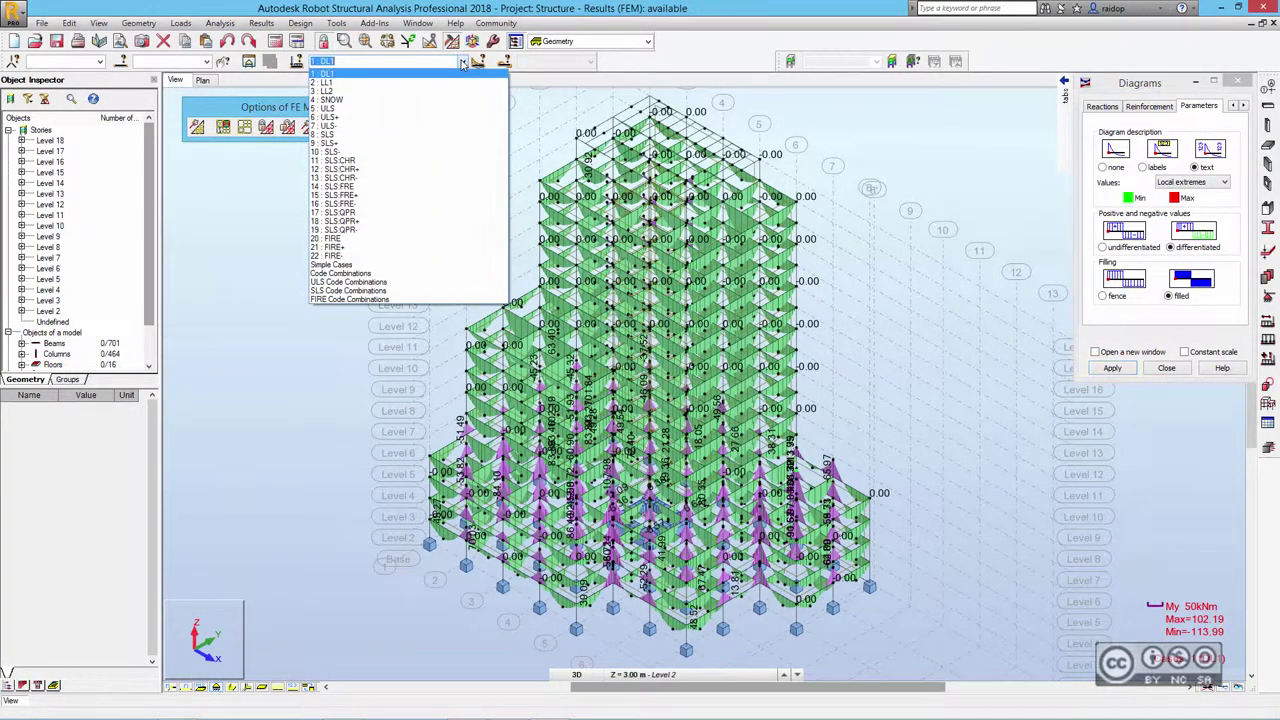
pyautogui.click(328, 82)
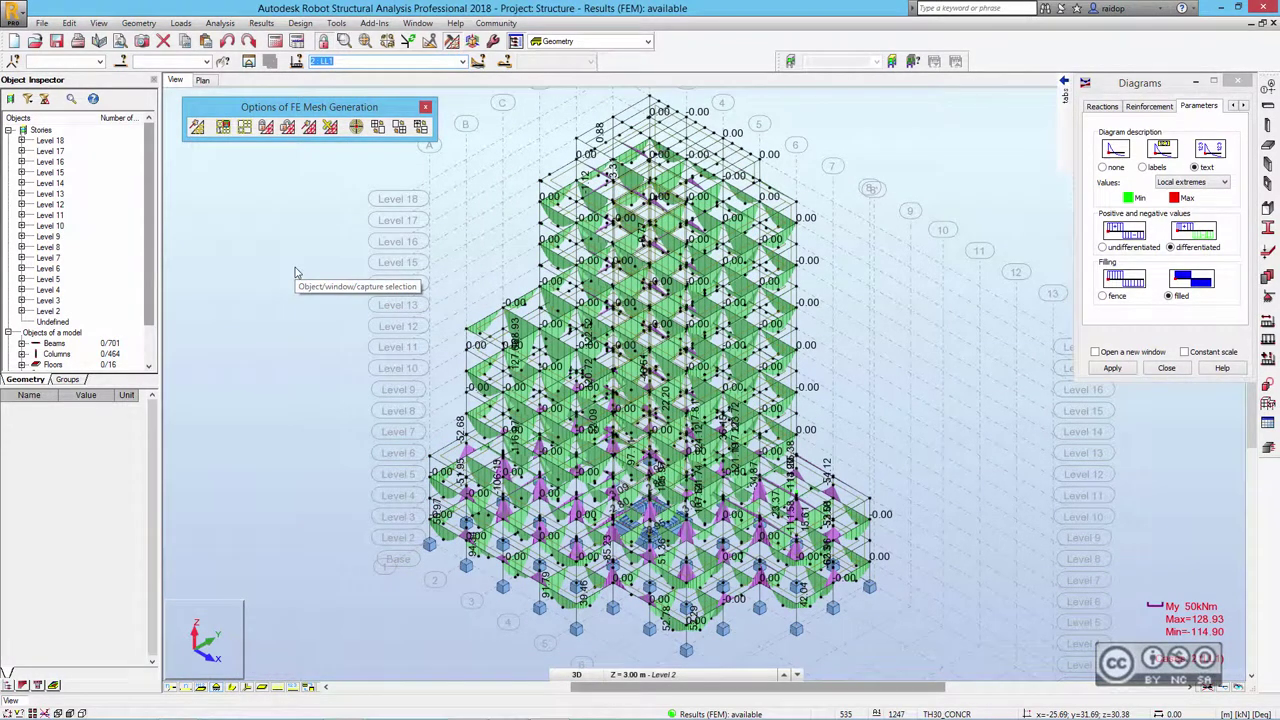
pyautogui.click(1177, 89)
# Clear the moment diagrams from the model and close the Diagrams dialog.
pyautogui.click(1233, 105)
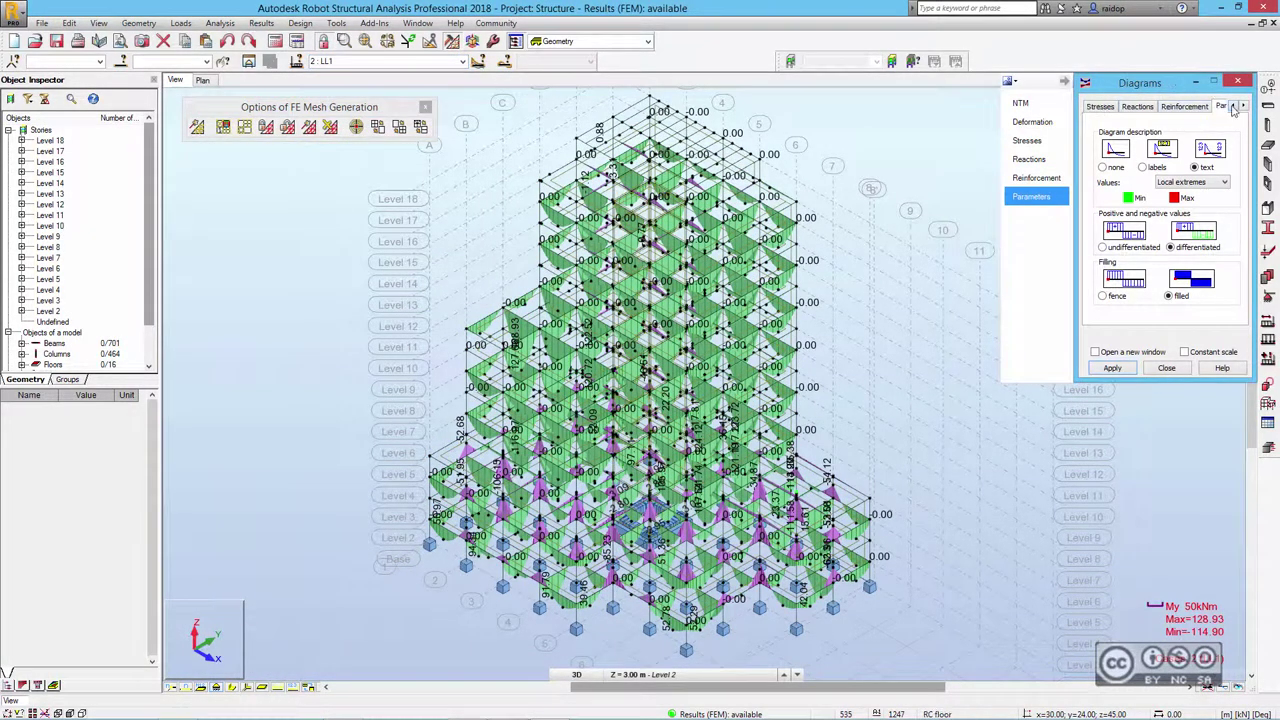
pyautogui.click(1233, 105)
pyautogui.click(1233, 105)
pyautogui.click(1096, 107)
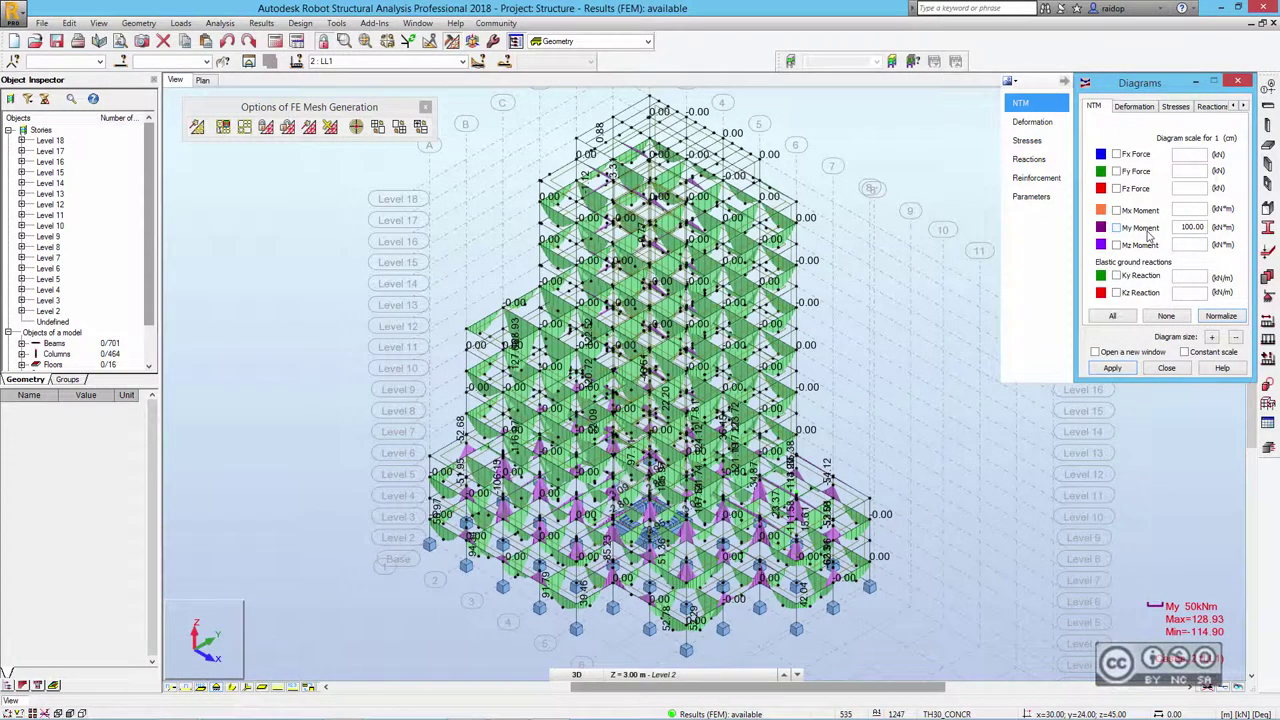
pyautogui.click(1113, 368)
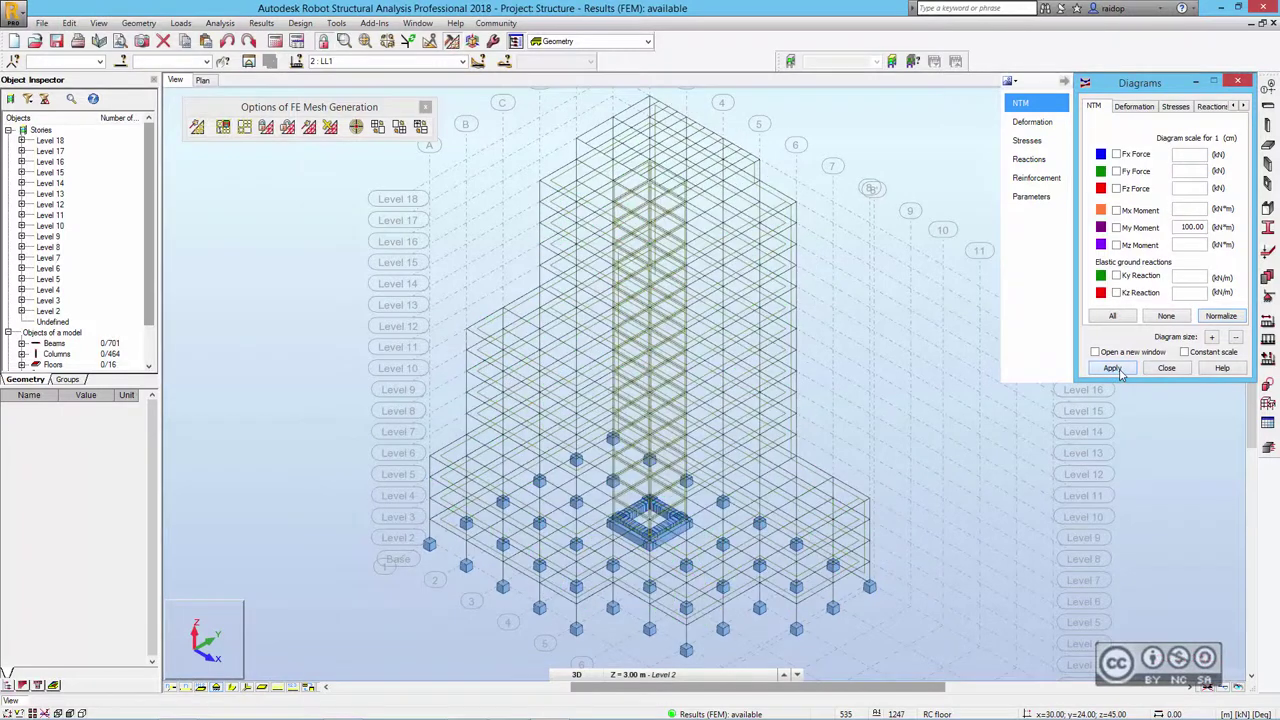
pyautogui.click(1172, 369)
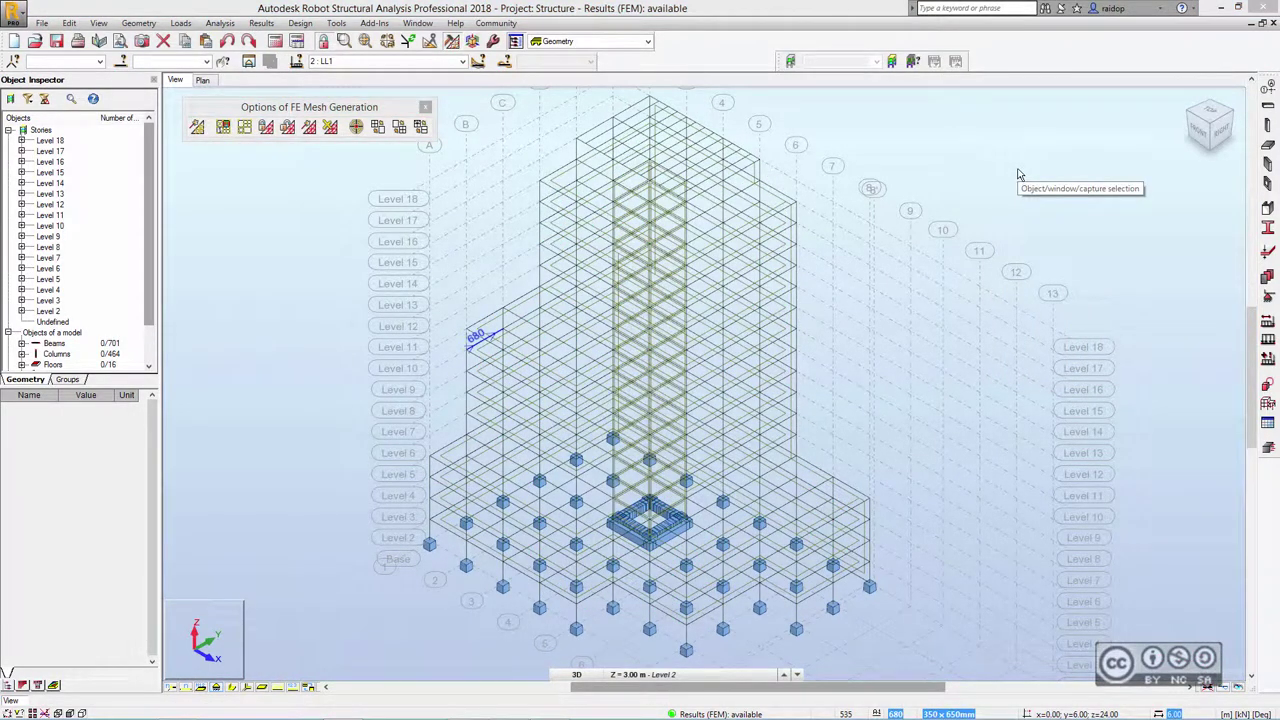
# Start Steel Members Design and save new code group 1 named 'Columns' with STEEL material.
pyautogui.click(301, 24)
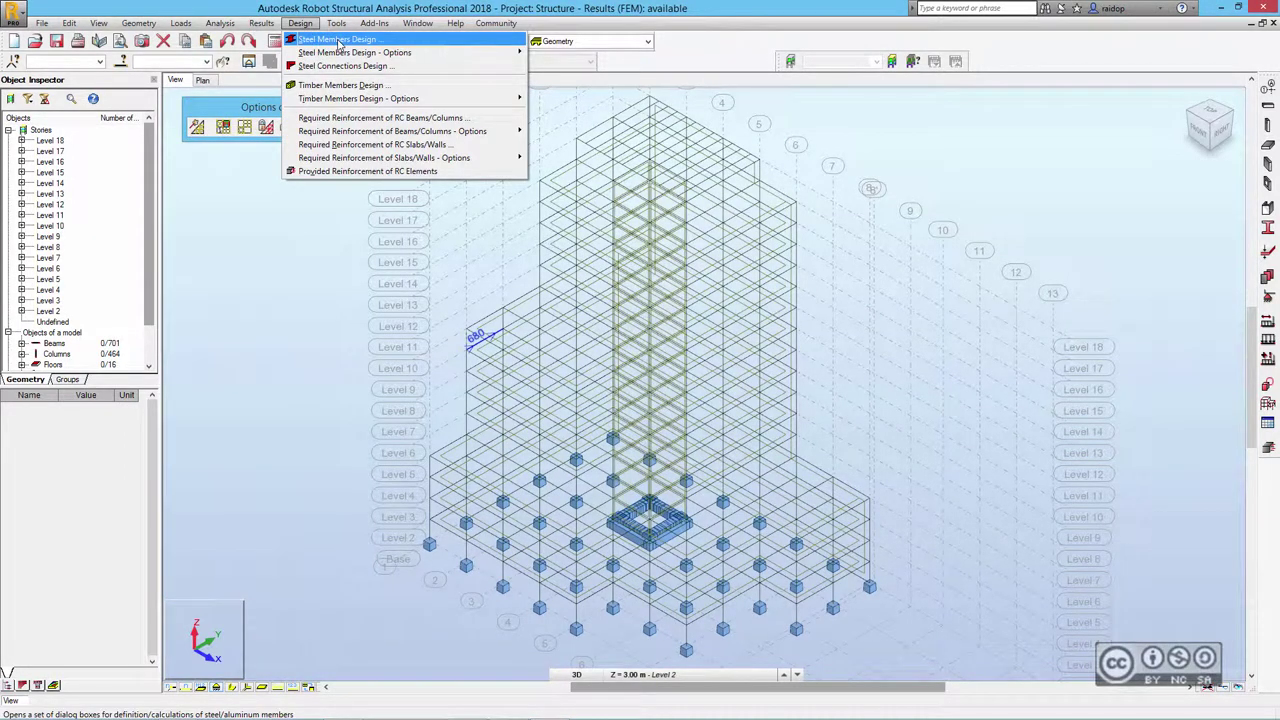
pyautogui.click(338, 40)
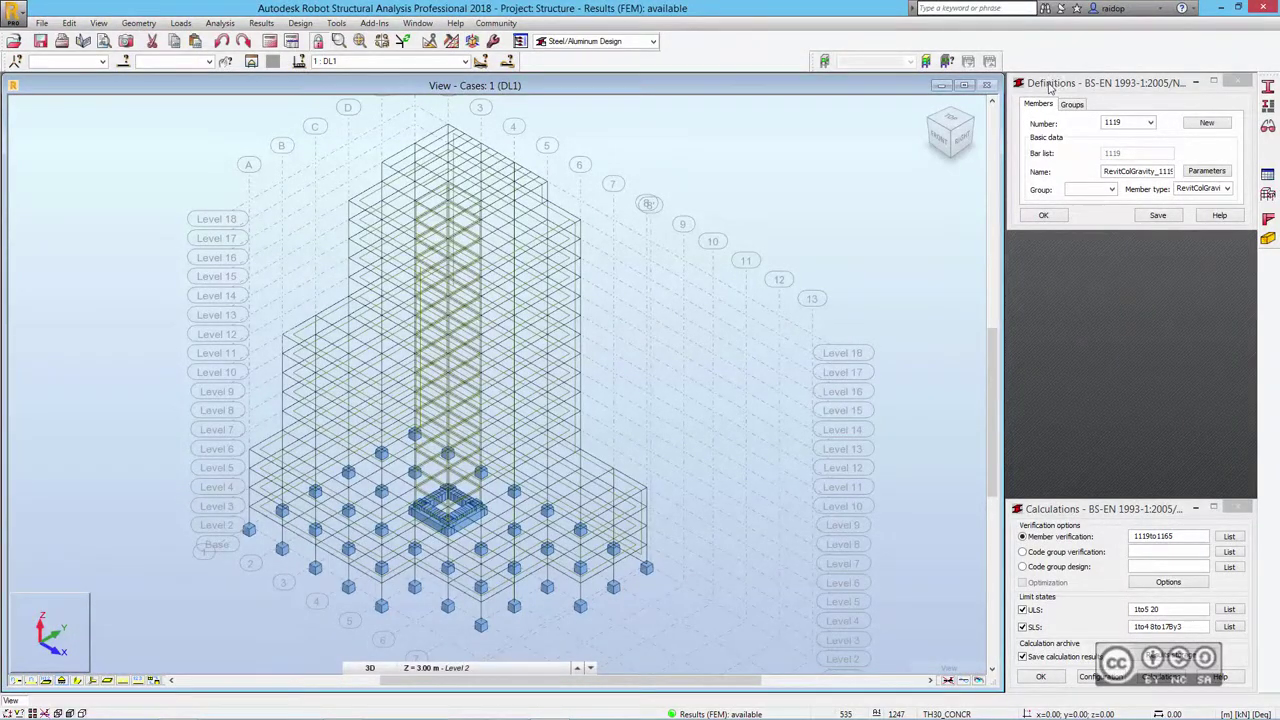
pyautogui.click(1072, 105)
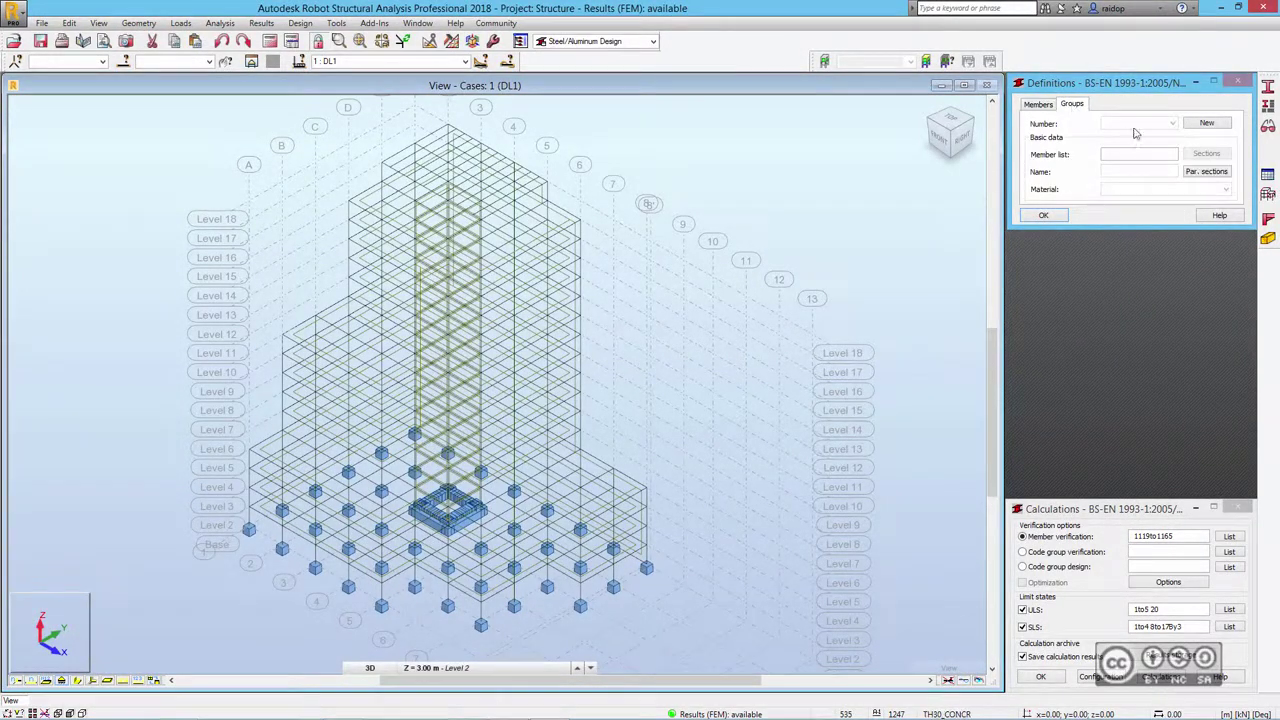
pyautogui.click(1224, 130)
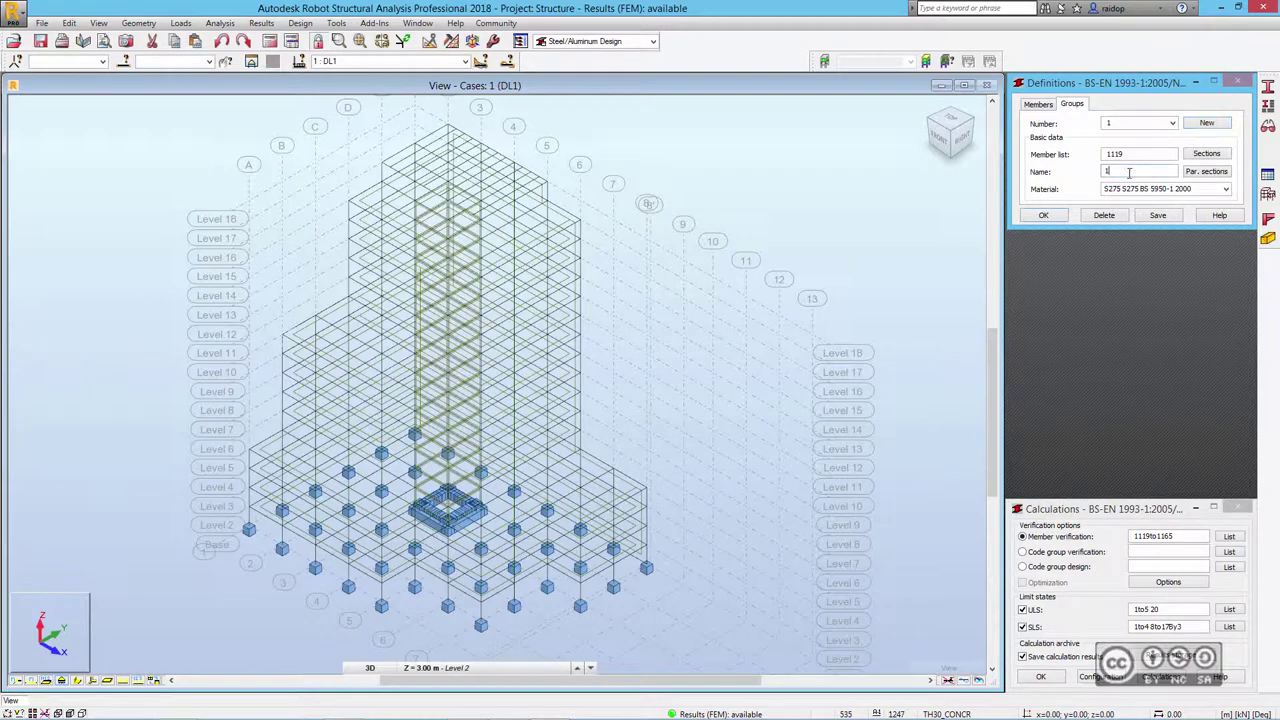
pyautogui.write('Columns')
pyautogui.click(1226, 192)
pyautogui.click(1120, 318)
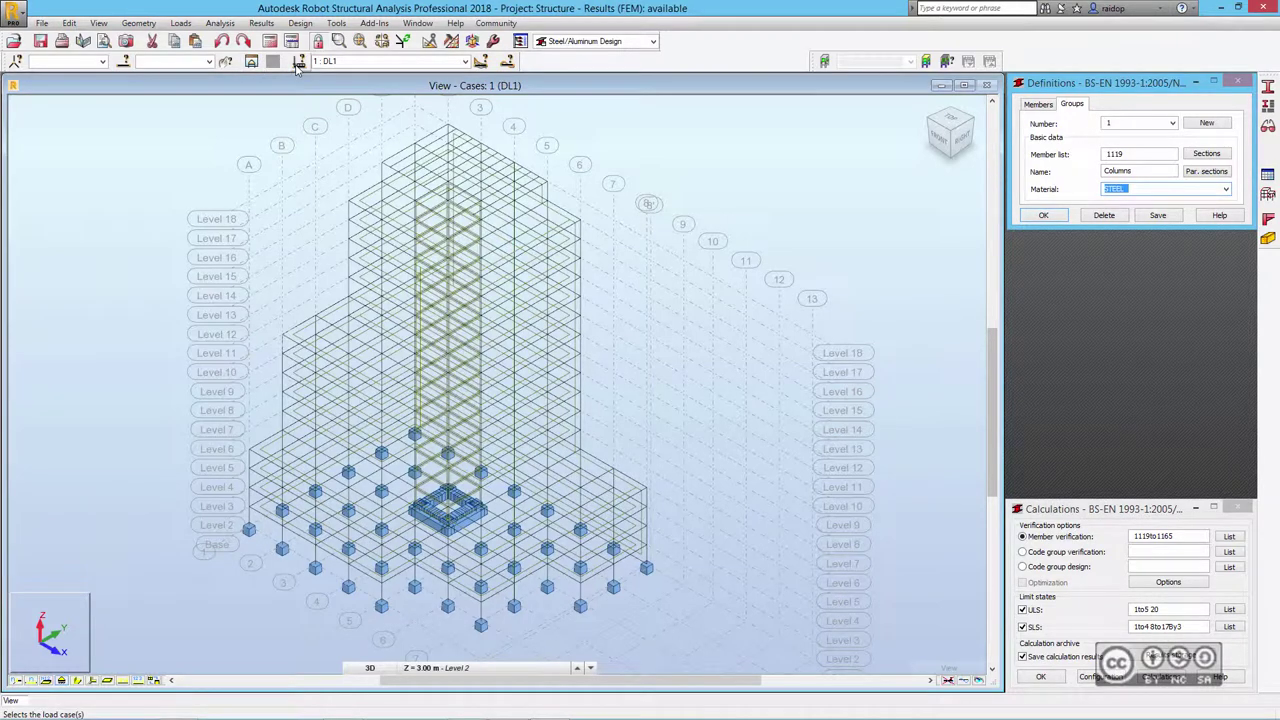
pyautogui.click(125, 62)
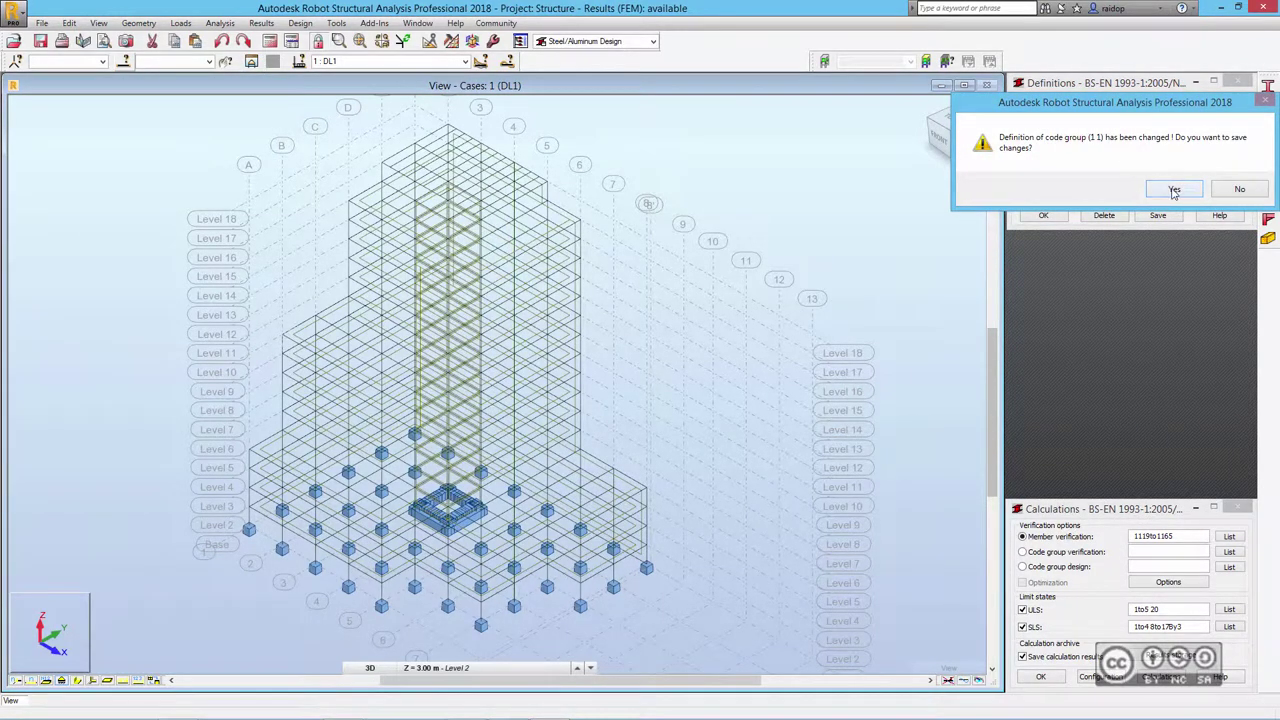
pyautogui.click(1174, 189)
# Select all bars with the 305x305x97UC section.
pyautogui.click(125, 62)
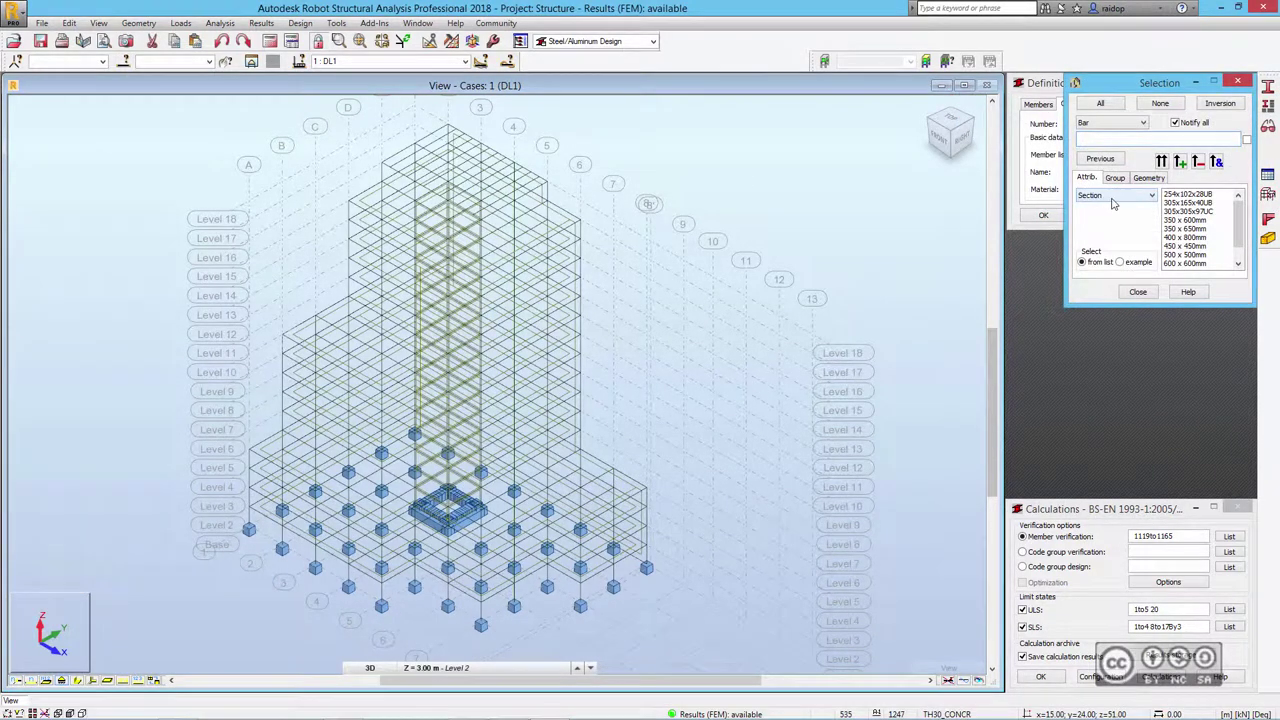
pyautogui.click(1190, 211)
pyautogui.click(1180, 162)
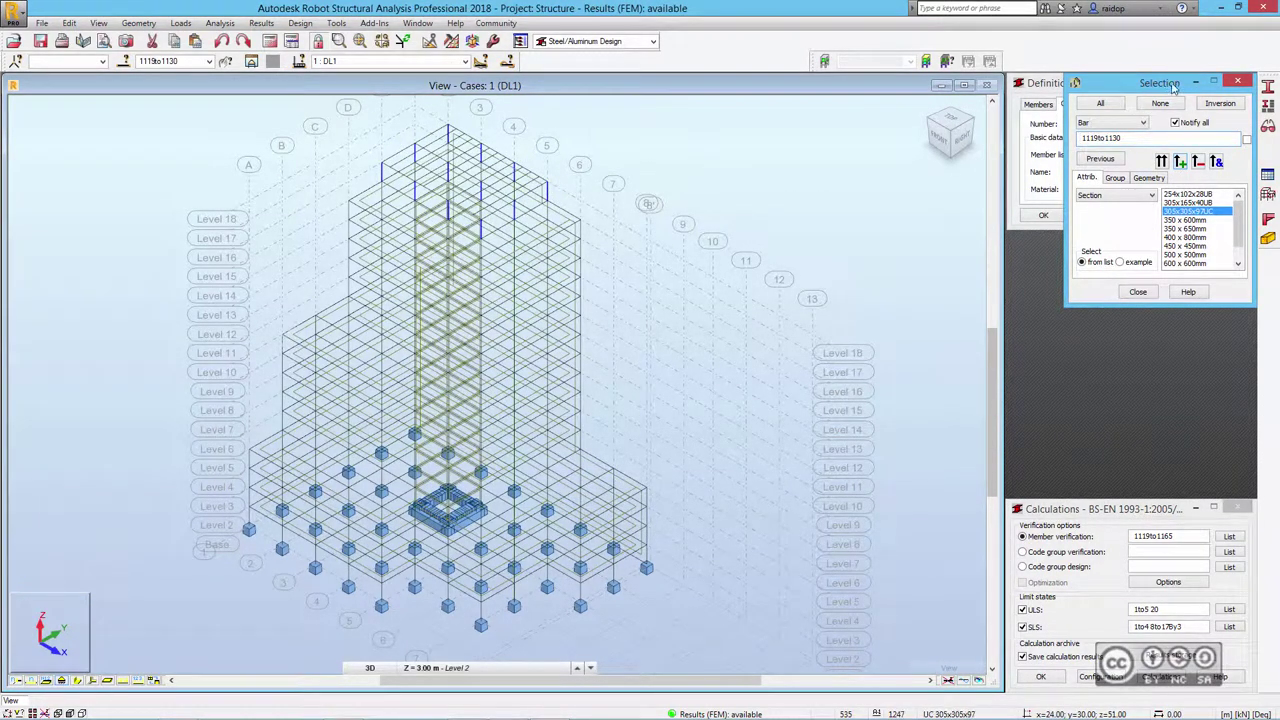
pyautogui.click(1138, 292)
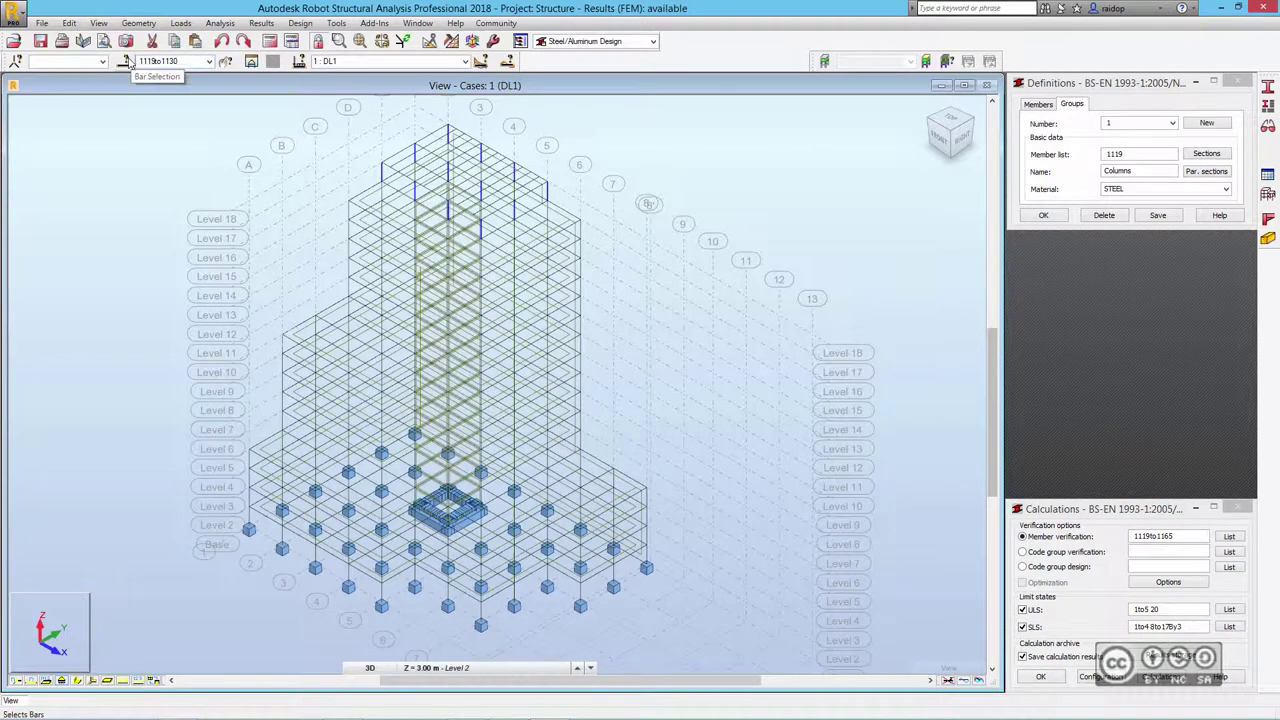
# Copy bar list 1119to1130 into the Columns group's member list and clear the selection.
pyautogui.doubleClick(165, 62)
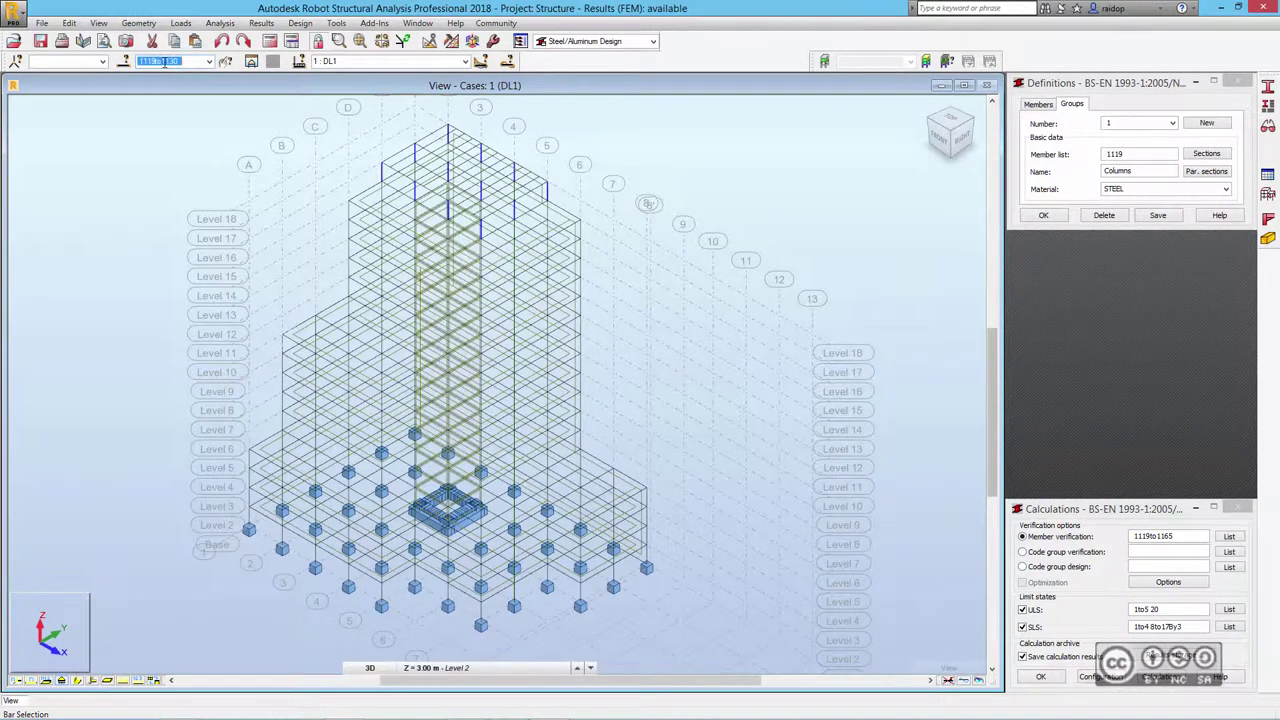
pyautogui.rightClick(155, 62)
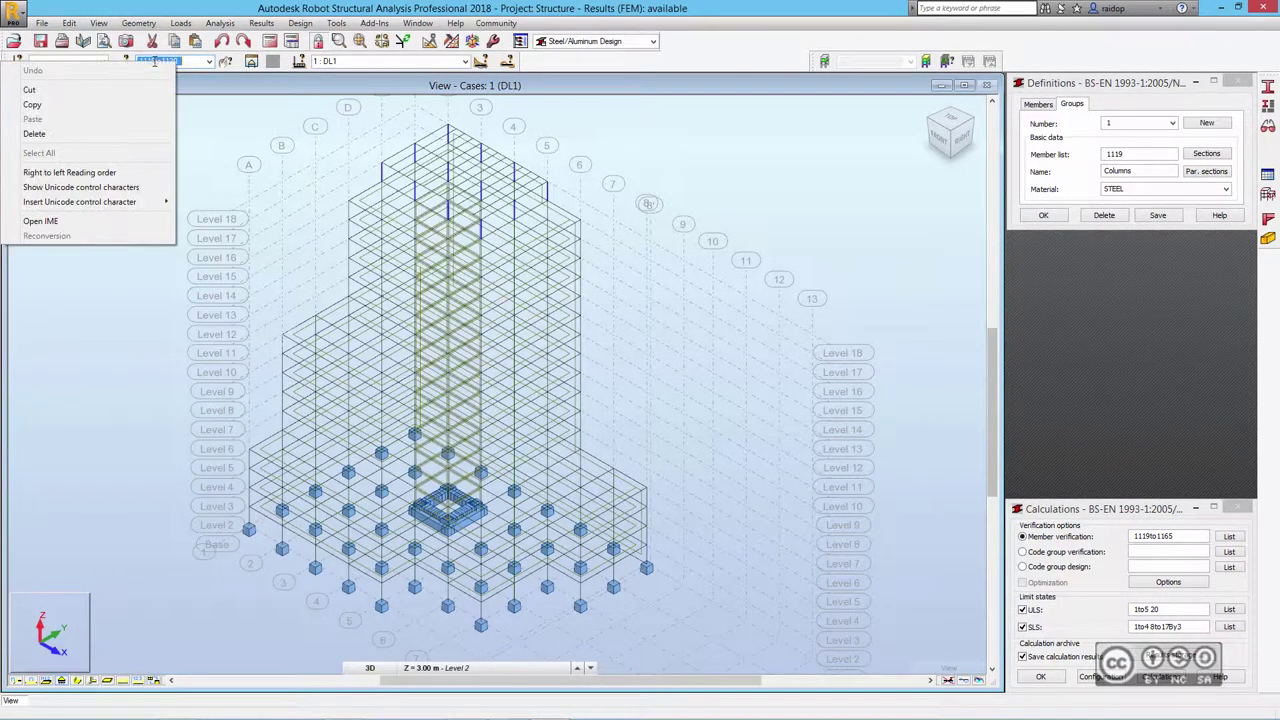
pyautogui.click(78, 111)
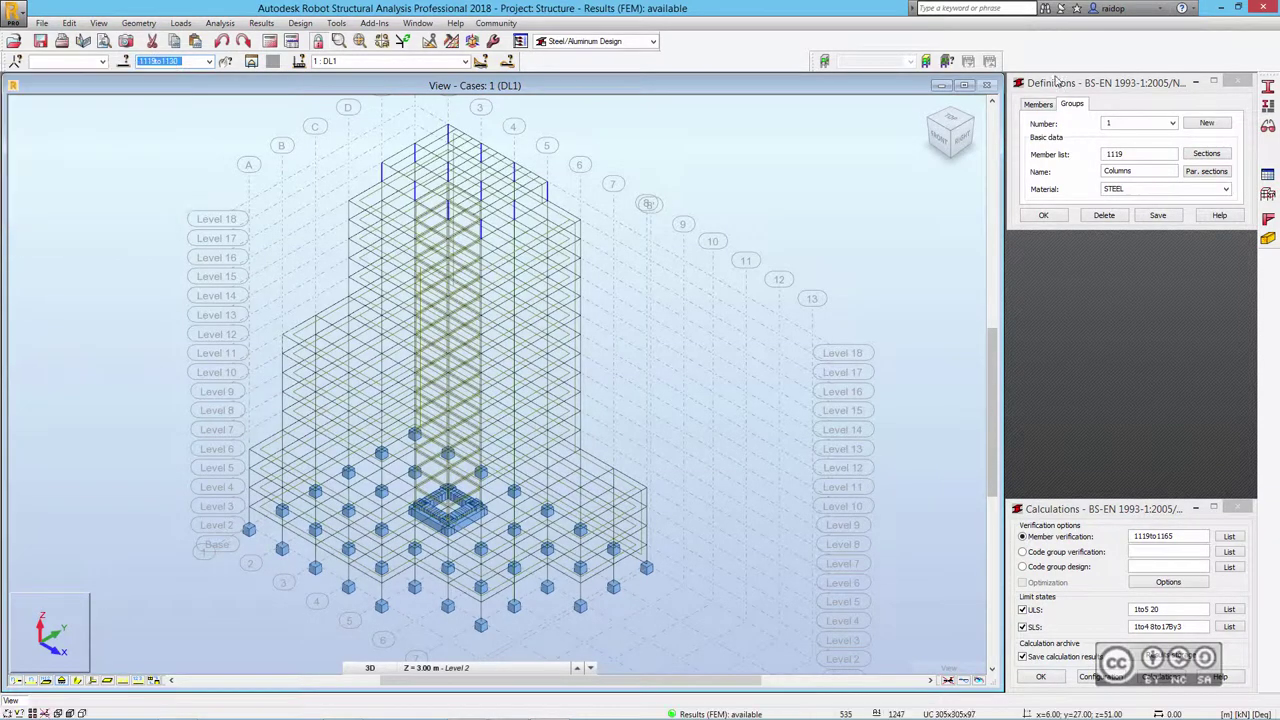
pyautogui.click(1070, 86)
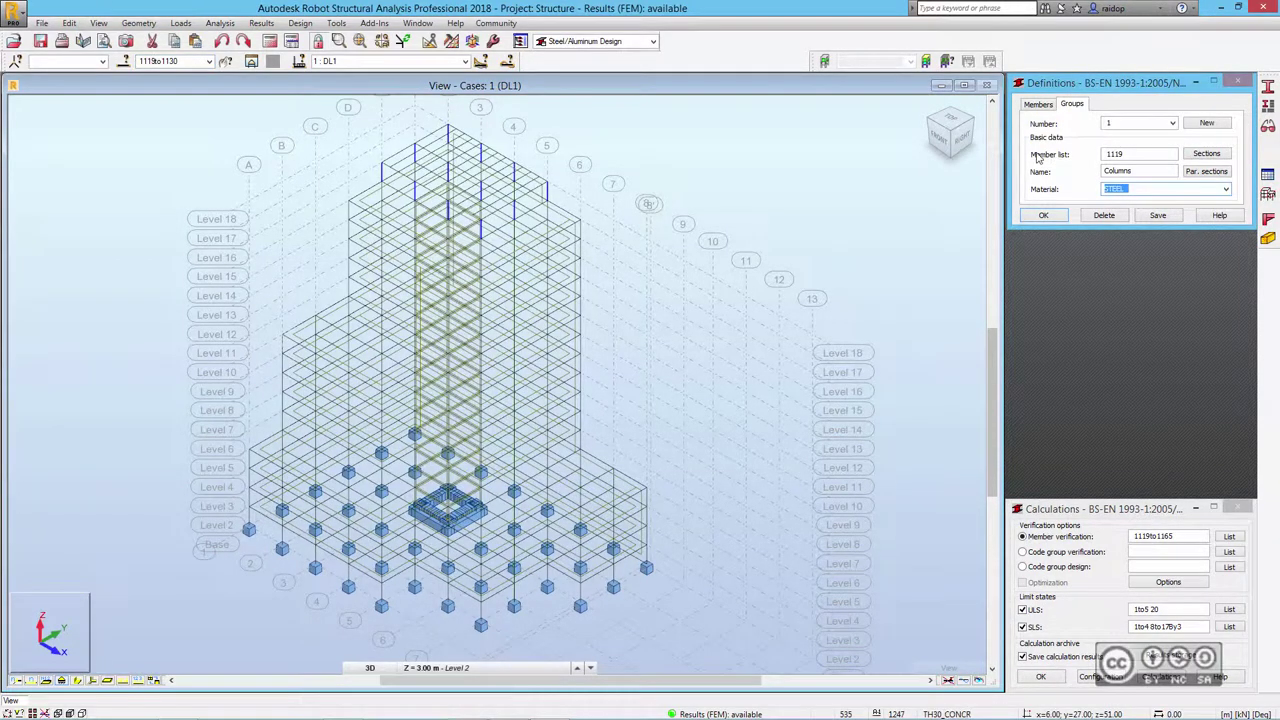
pyautogui.moveTo(1132, 156); pyautogui.dragTo(1098, 157)
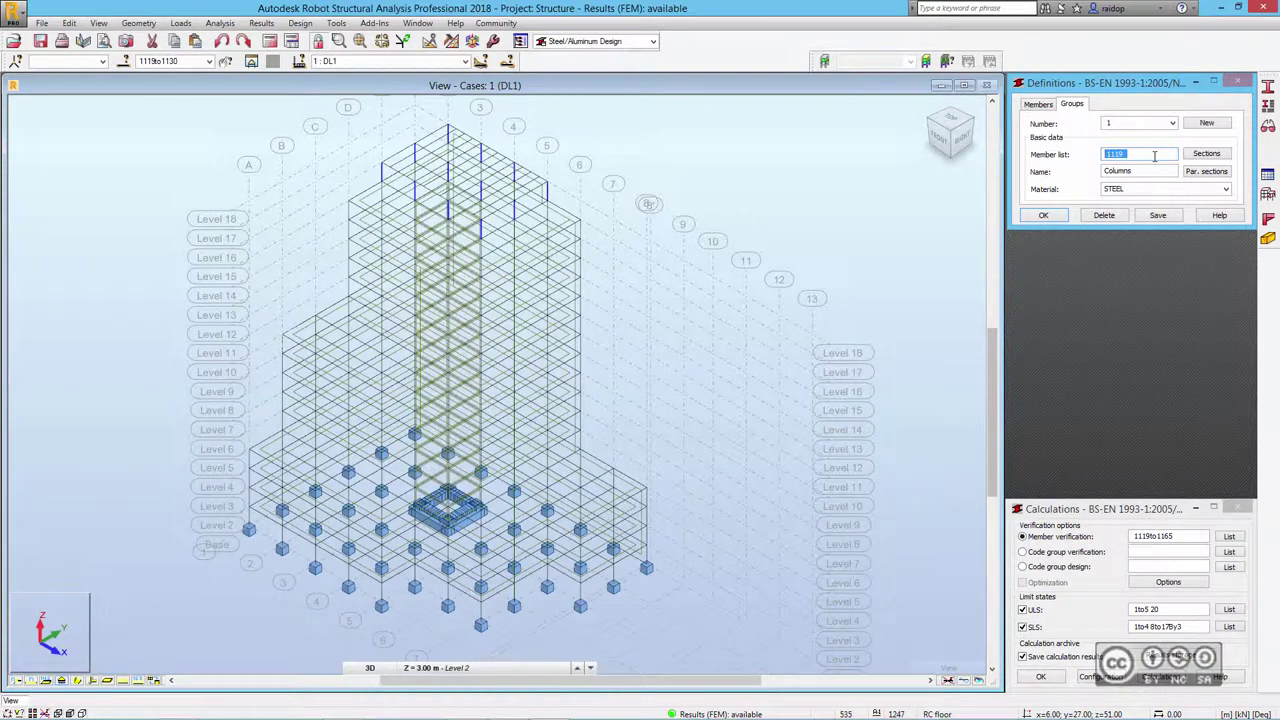
pyautogui.hotkey('ctrl', 'v')
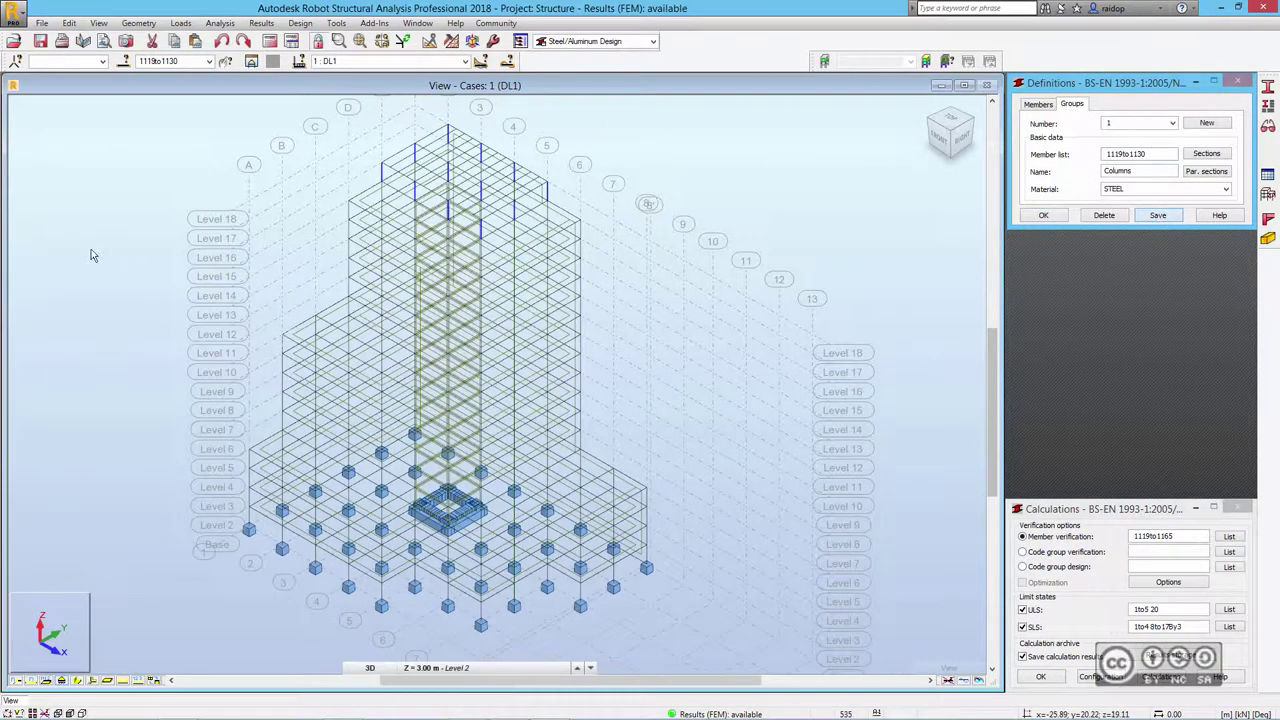
pyautogui.click(117, 268)
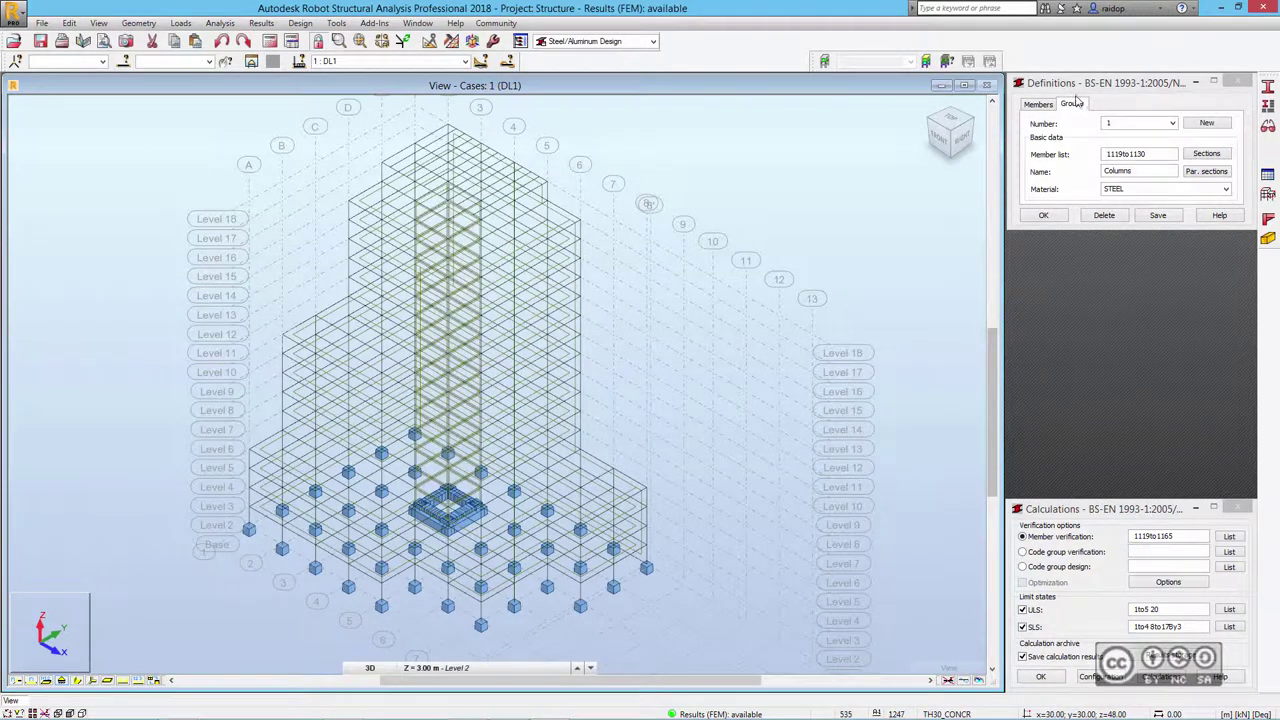
# Create code group 2 named 'Beams' with STEEL material and save it.
pyautogui.click(1209, 125)
pyautogui.moveTo(1142, 172); pyautogui.dragTo(1089, 175)
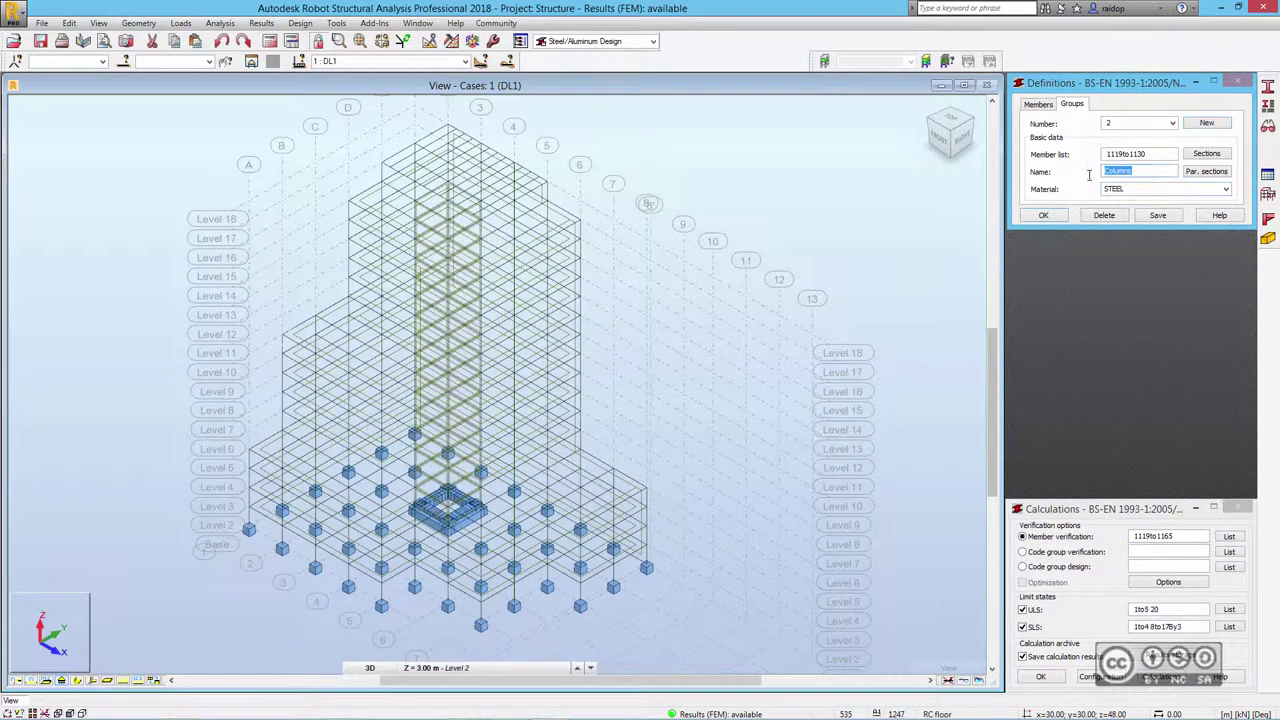
pyautogui.write('Beams')
pyautogui.click(1226, 189)
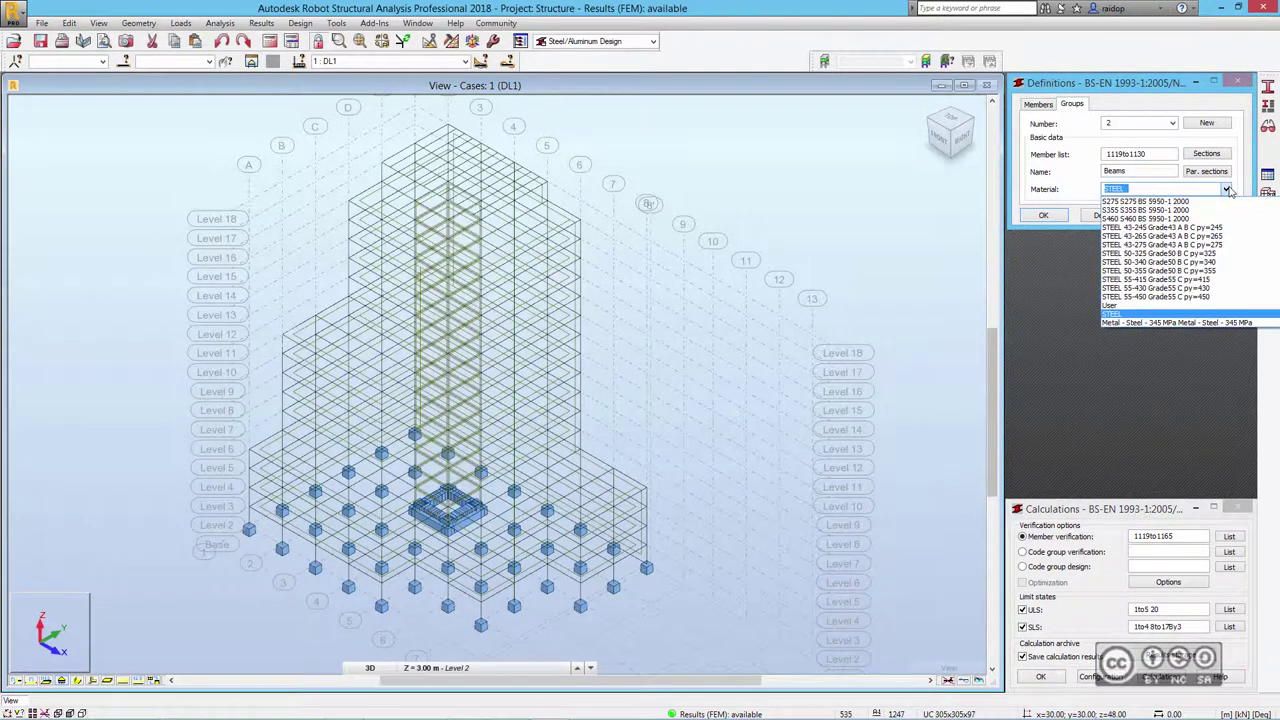
pyautogui.click(1228, 190)
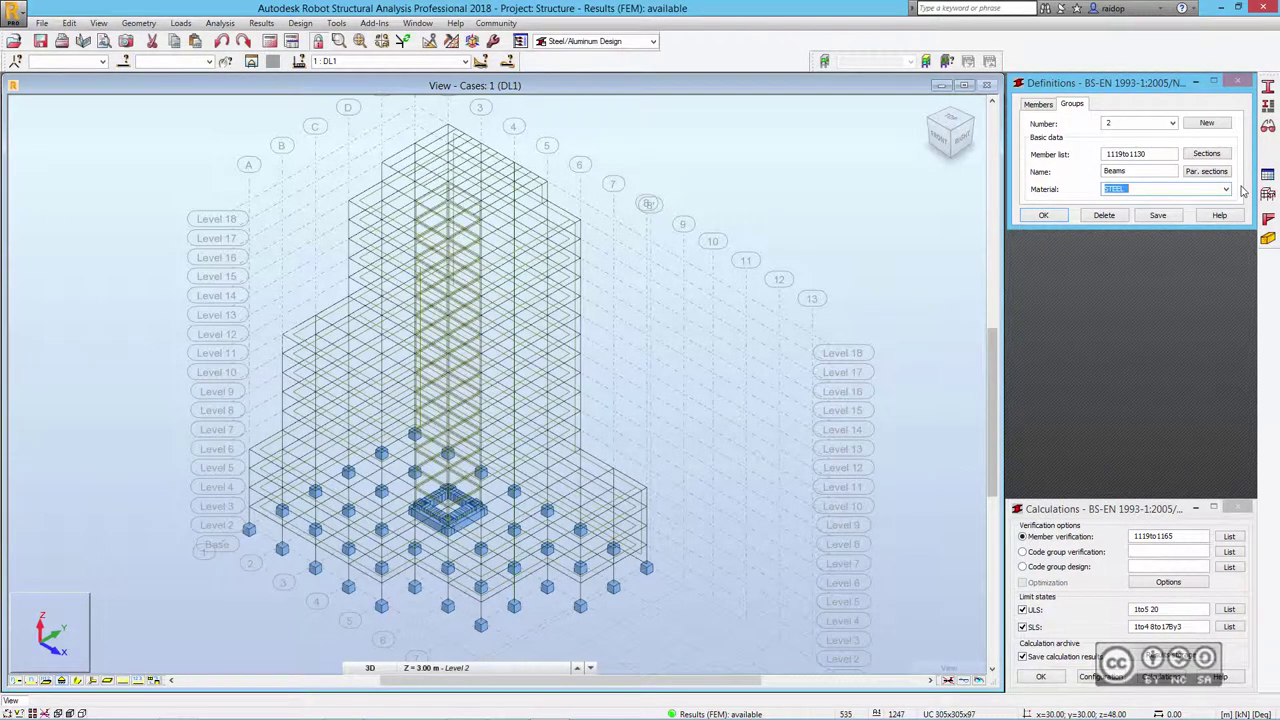
pyautogui.click(124, 62)
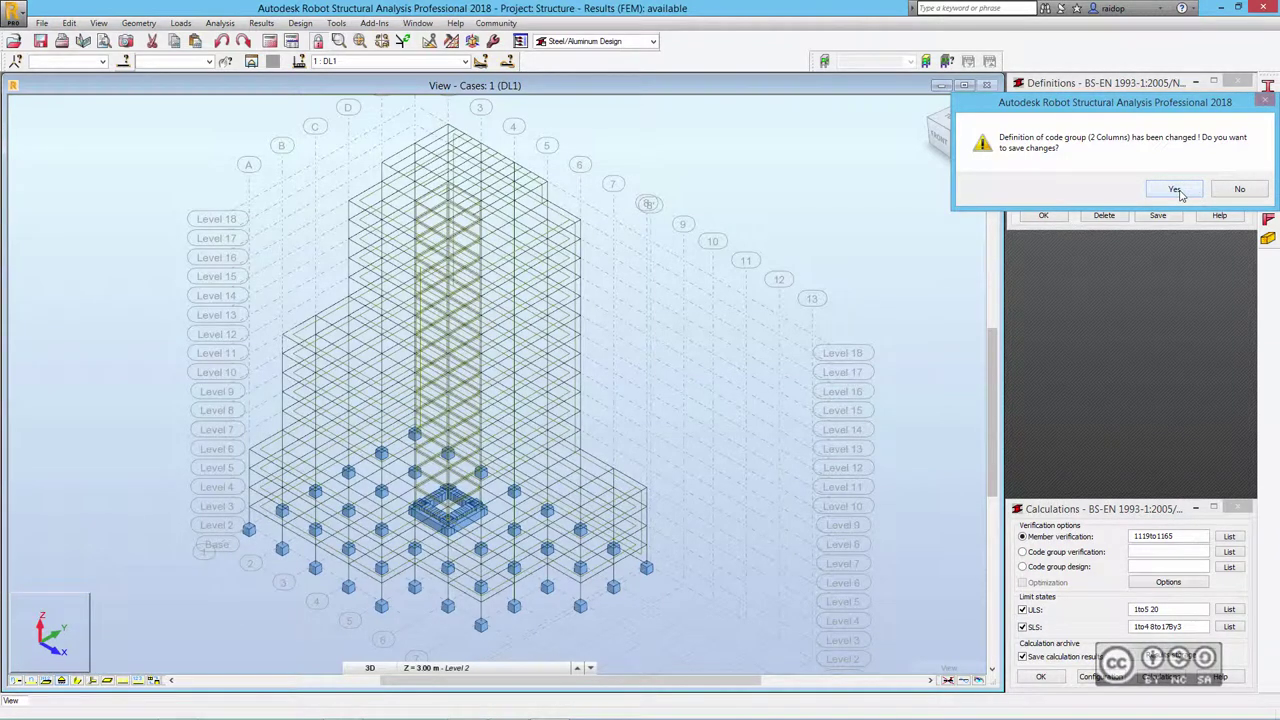
pyautogui.click(1174, 192)
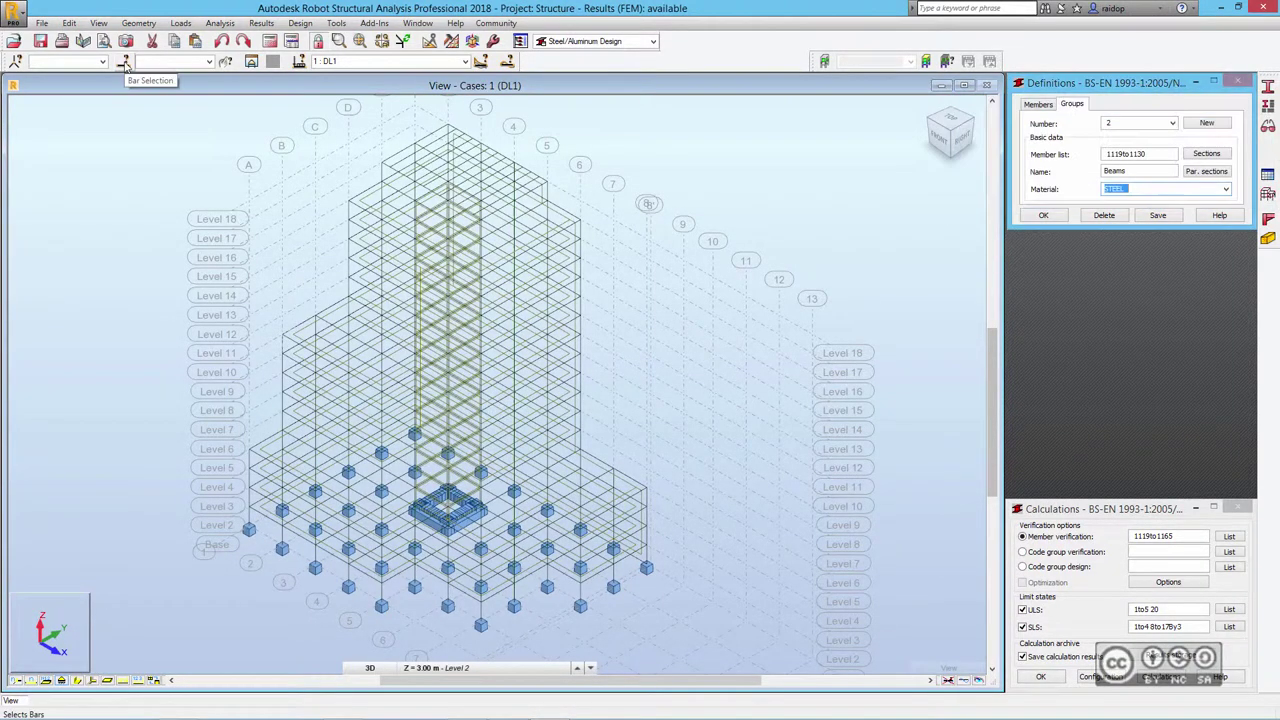
# Select all bars with the 254x102x28UB and 305x165x40UB sections.
pyautogui.click(124, 62)
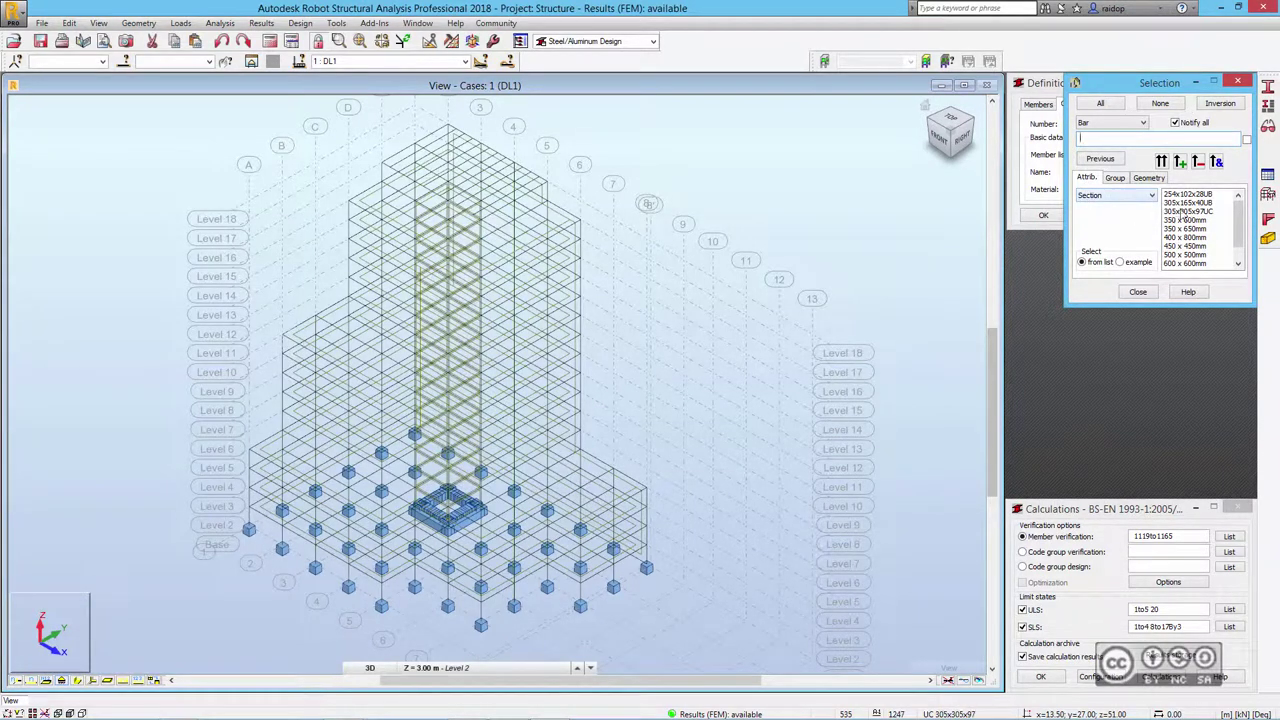
pyautogui.click(1185, 195)
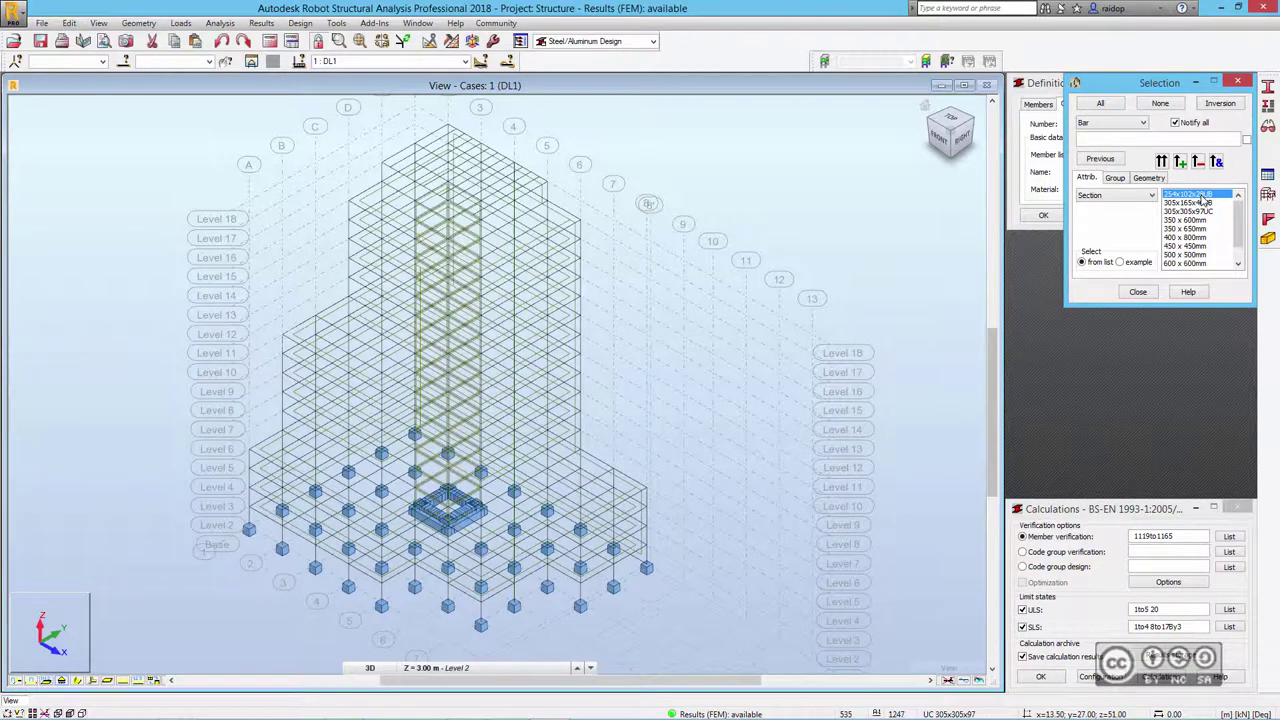
pyautogui.keyDown('ctrl'); pyautogui.click(1203, 203); pyautogui.keyUp('ctrl')
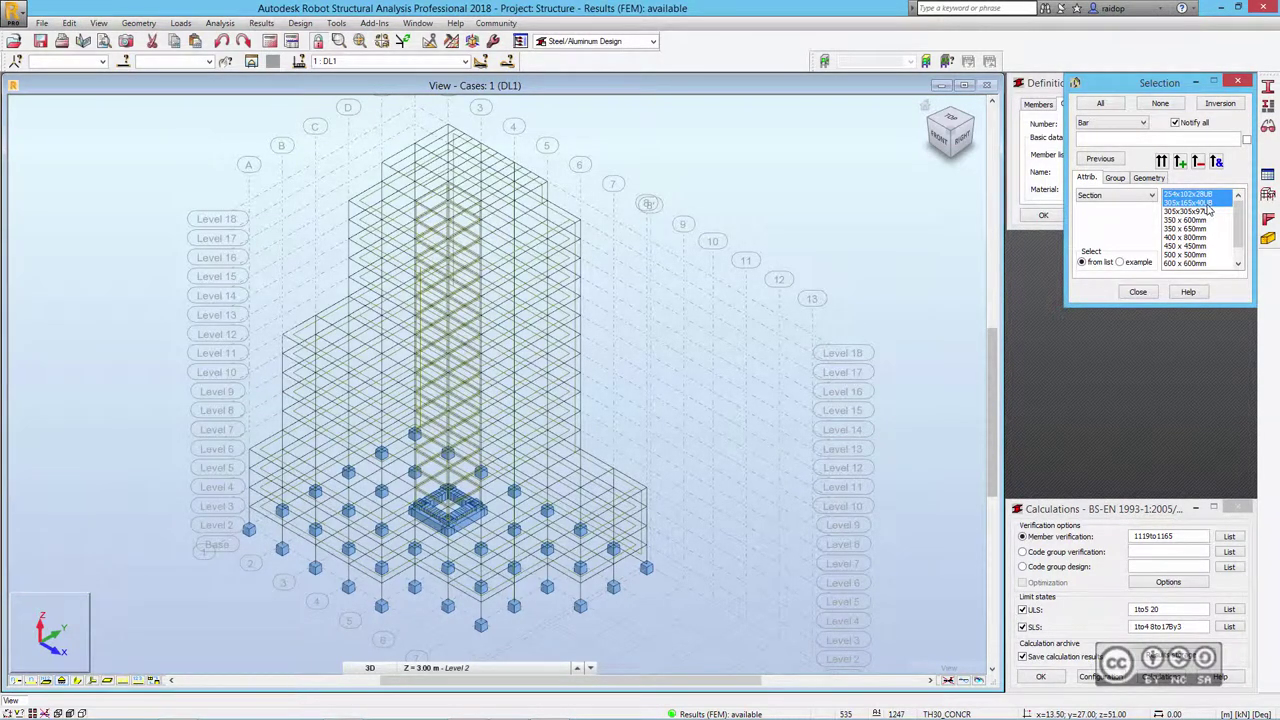
pyautogui.click(1181, 162)
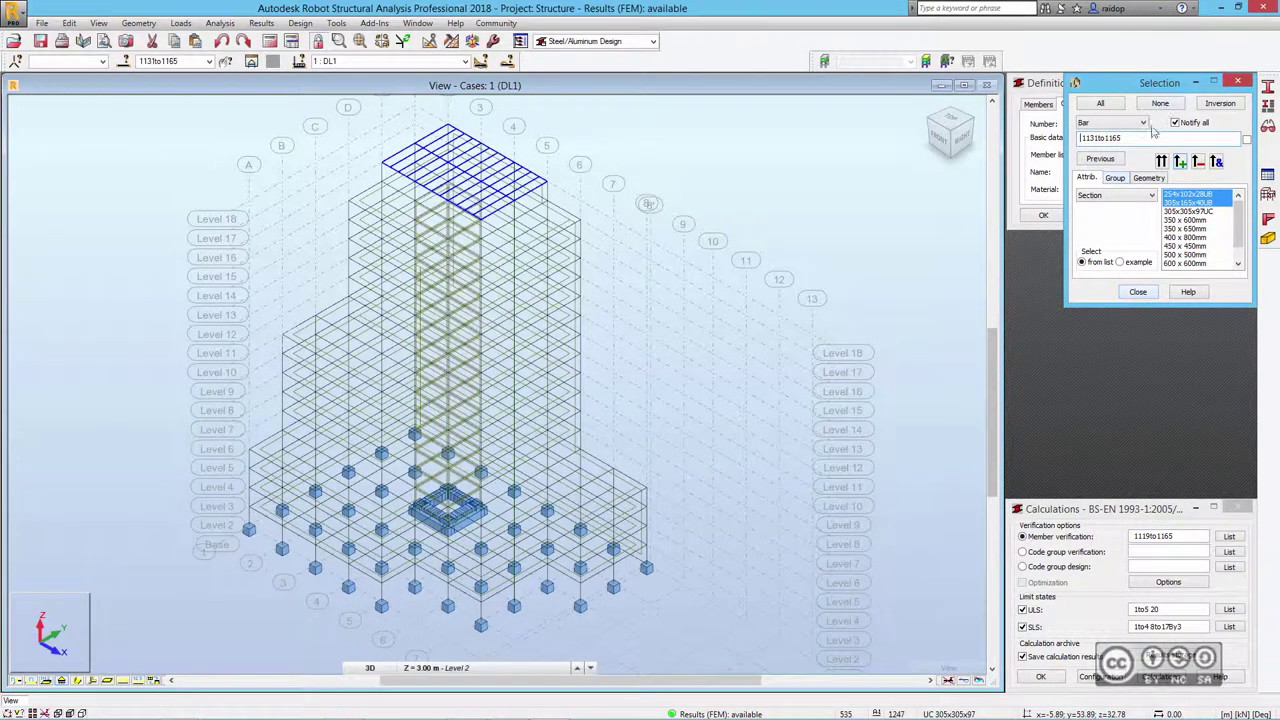
pyautogui.click(1139, 292)
# Set the Beams group's member list to 1131to1165 and save it.
pyautogui.doubleClick(189, 61)
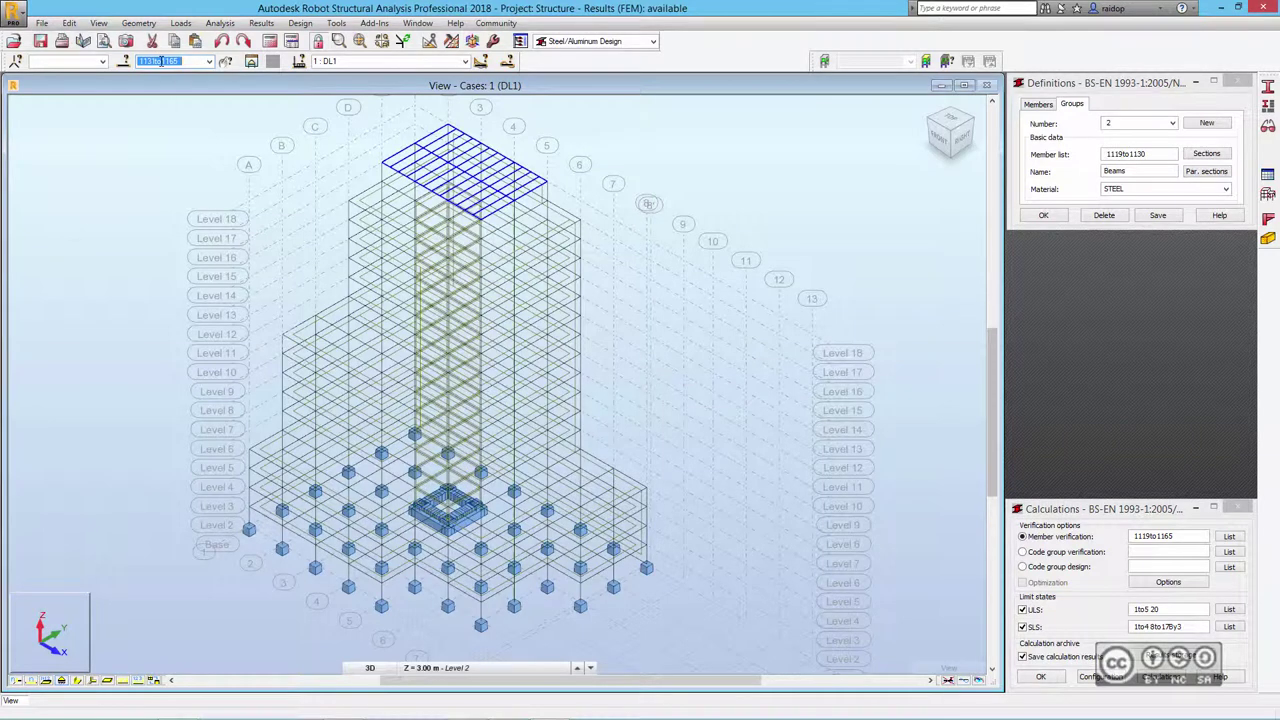
pyautogui.rightClick(160, 61)
pyautogui.click(100, 108)
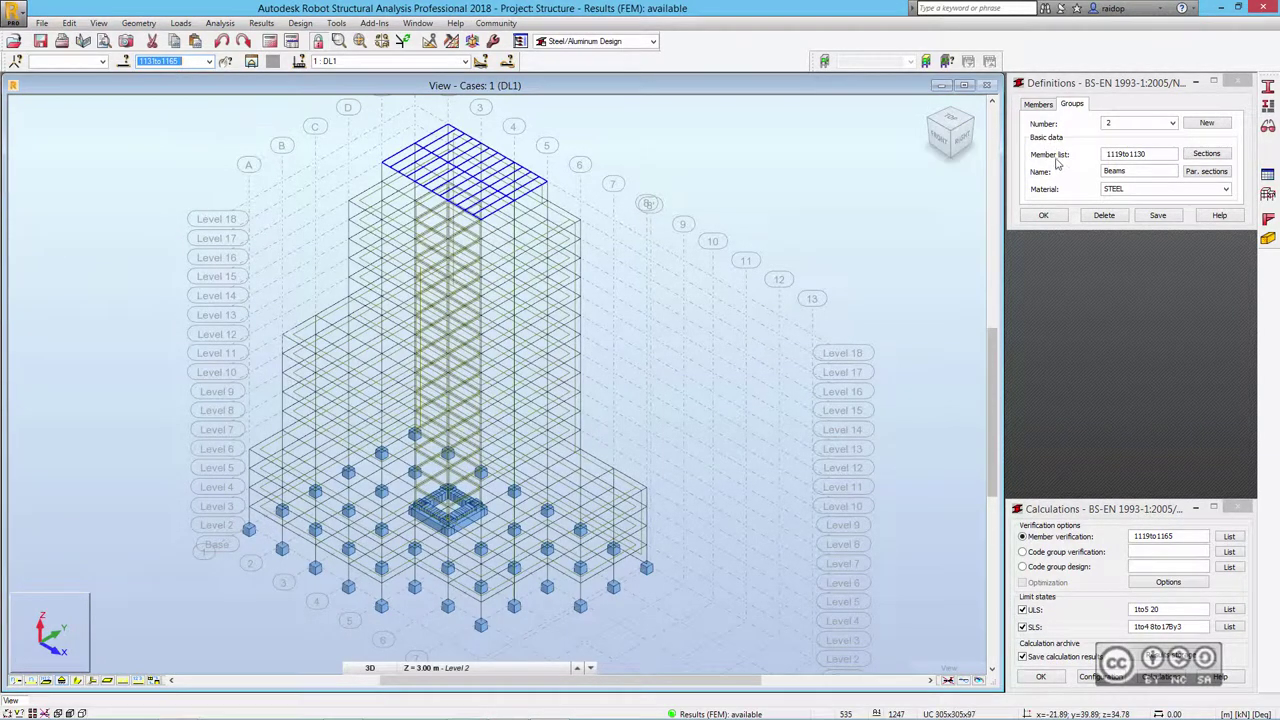
pyautogui.doubleClick(1133, 154)
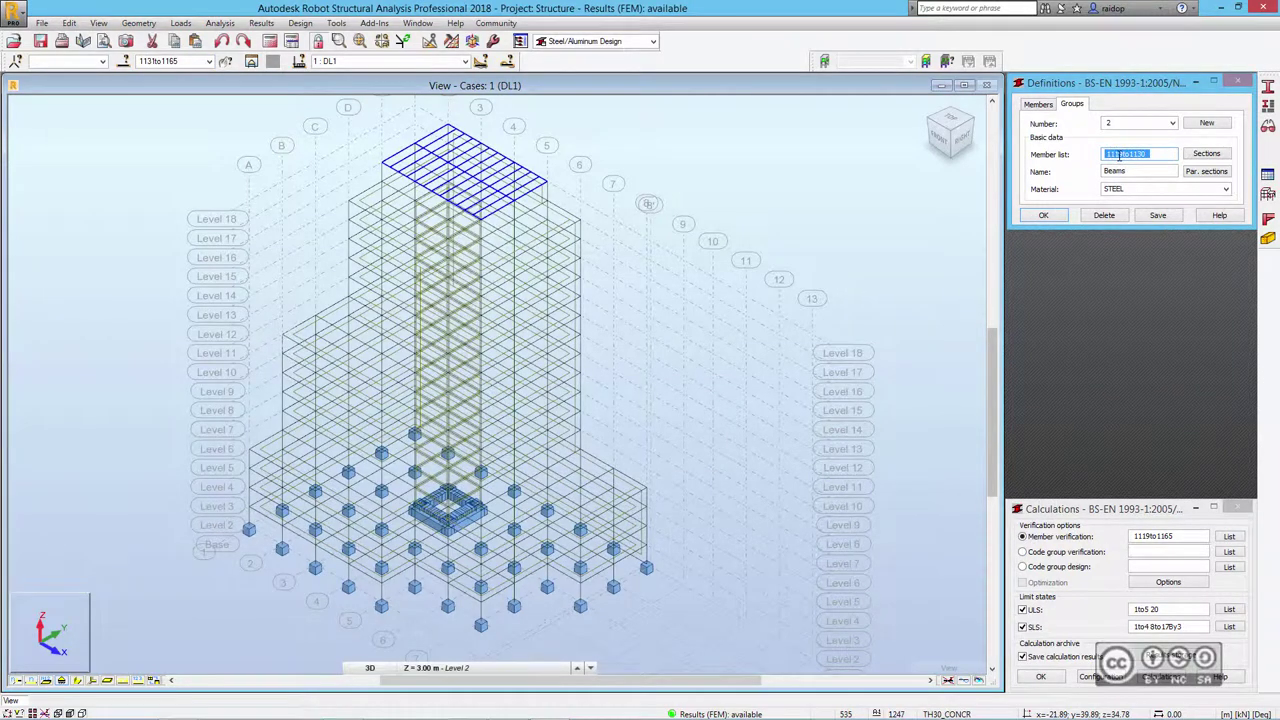
pyautogui.write('1131to1165')
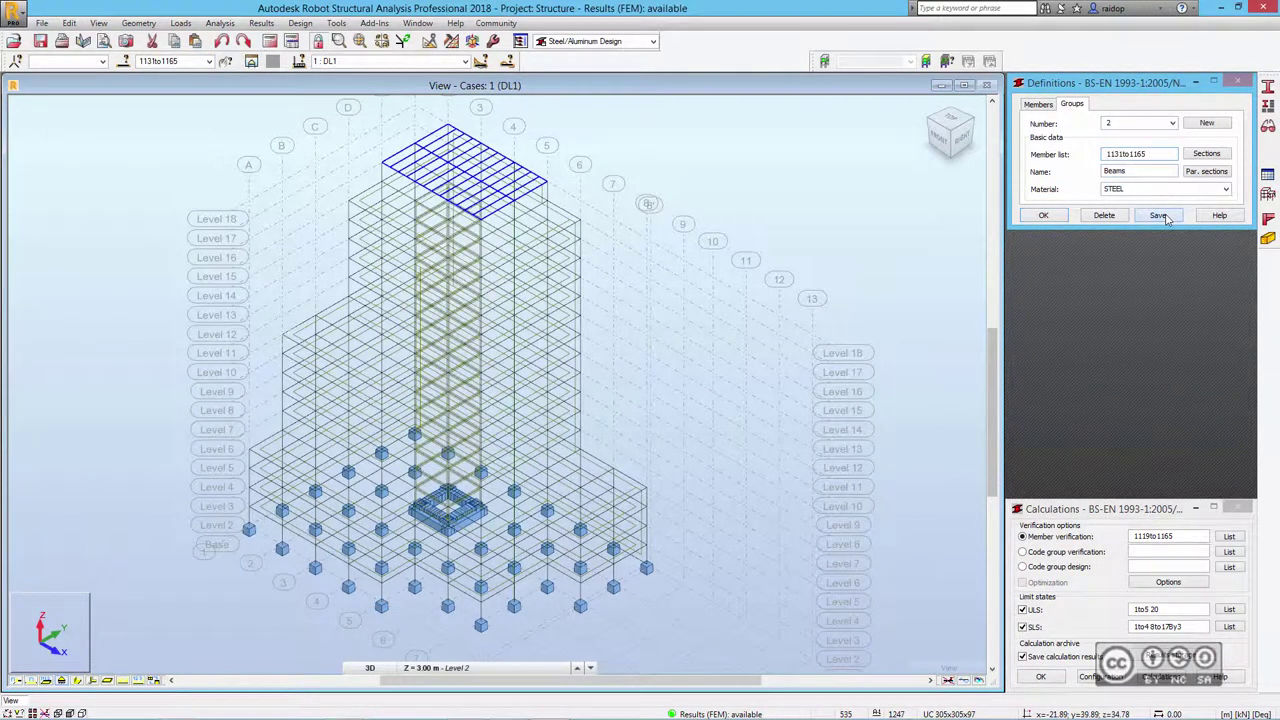
pyautogui.click(140, 178)
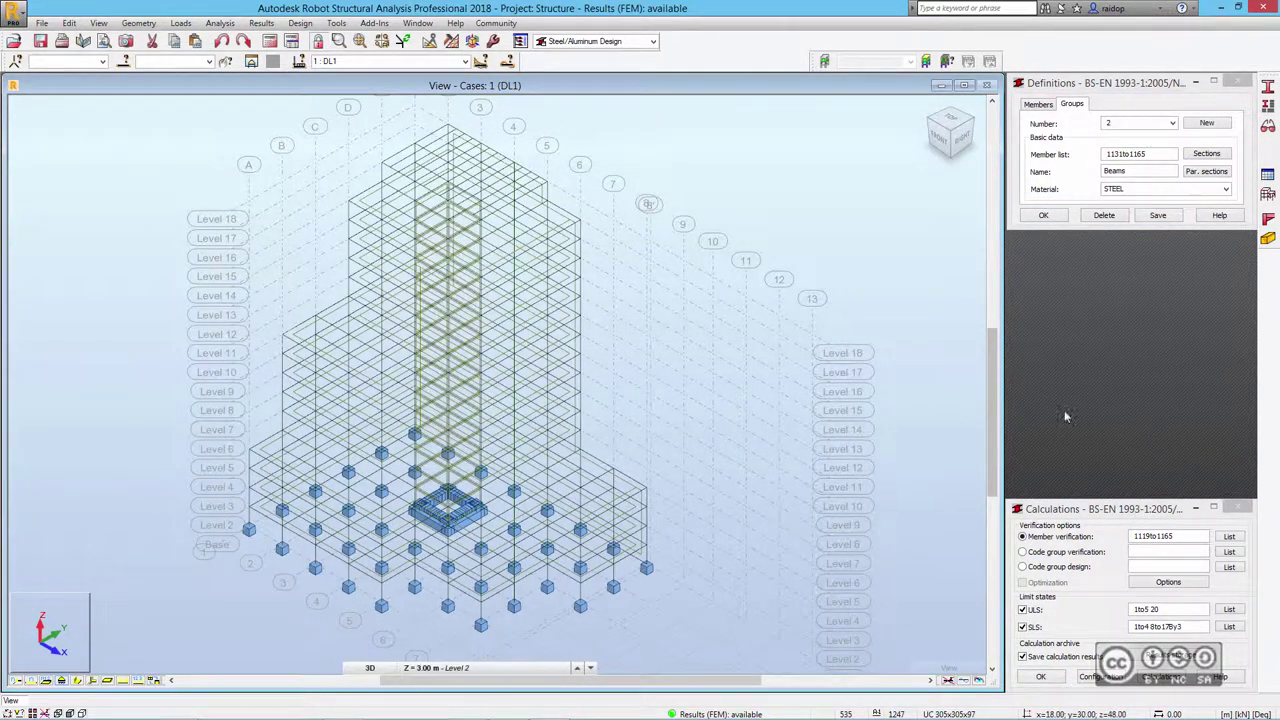
# Run code group design with optimization for groups 1 and 2 (Columns and Beams).
pyautogui.click(1056, 512)
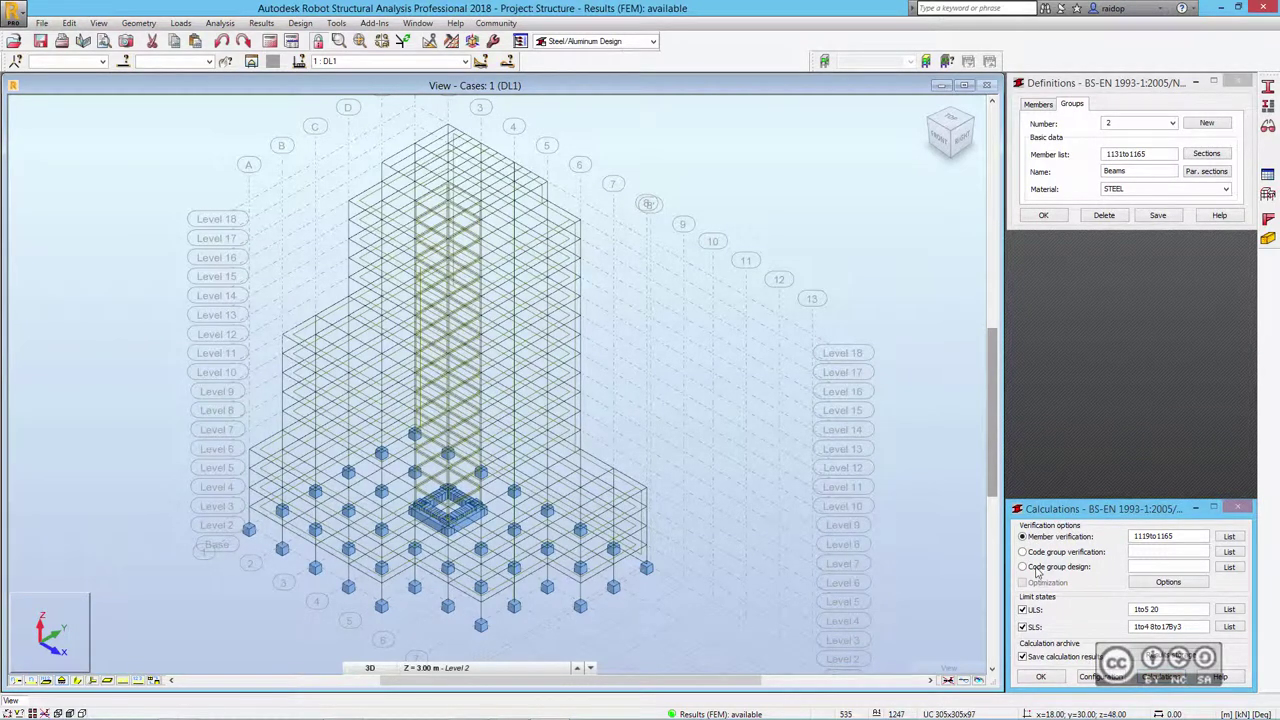
pyautogui.click(1037, 569)
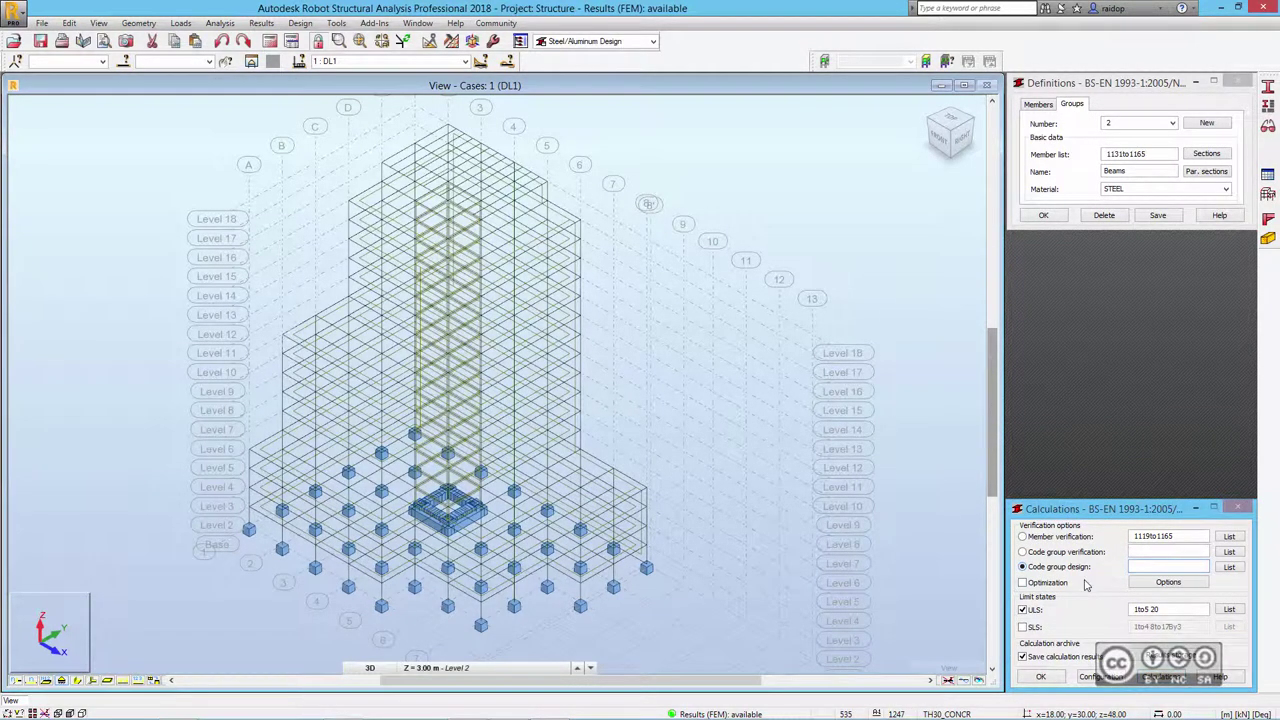
pyautogui.click(1024, 583)
pyautogui.click(1230, 567)
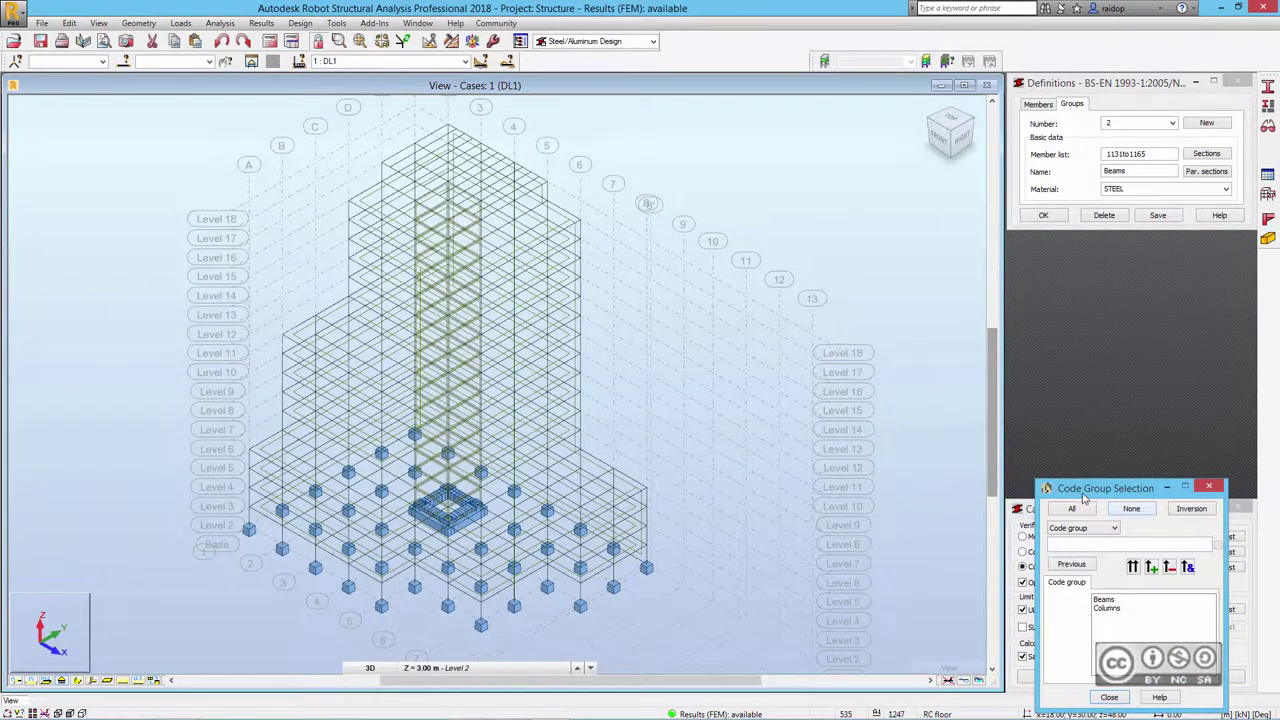
pyautogui.click(1106, 600)
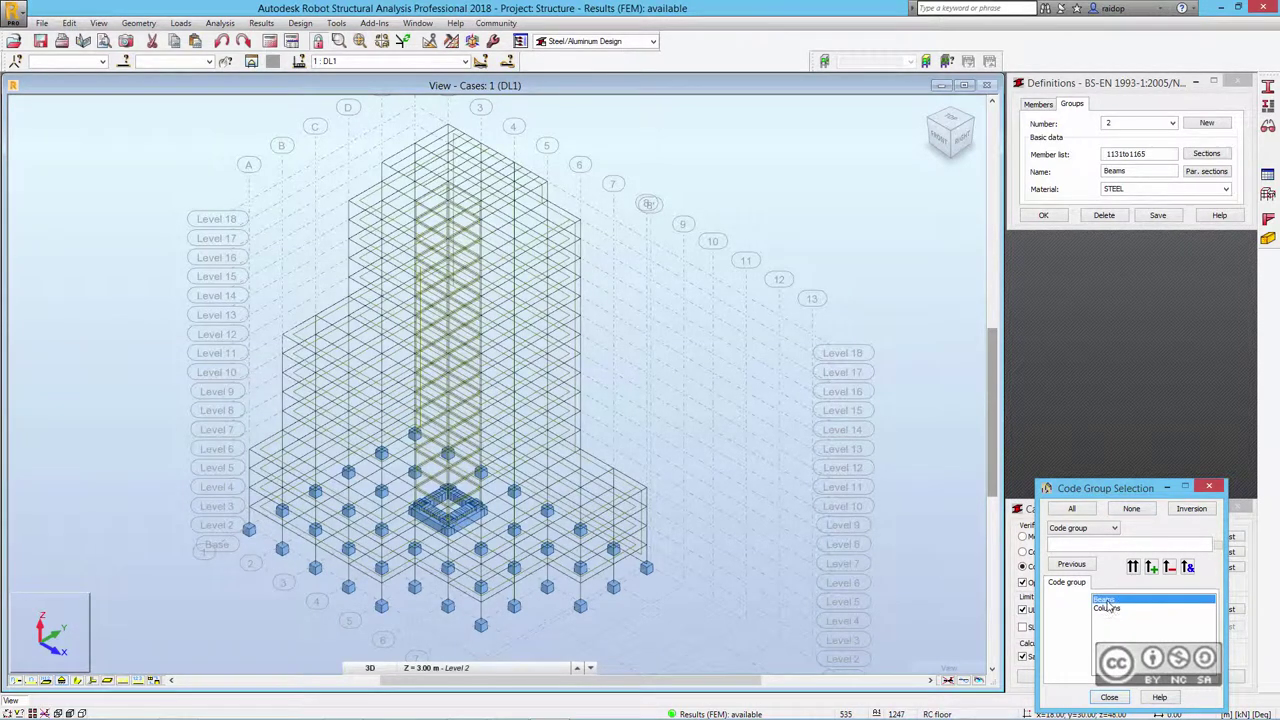
pyautogui.keyDown('ctrl'); pyautogui.click(1106, 608); pyautogui.keyUp('ctrl')
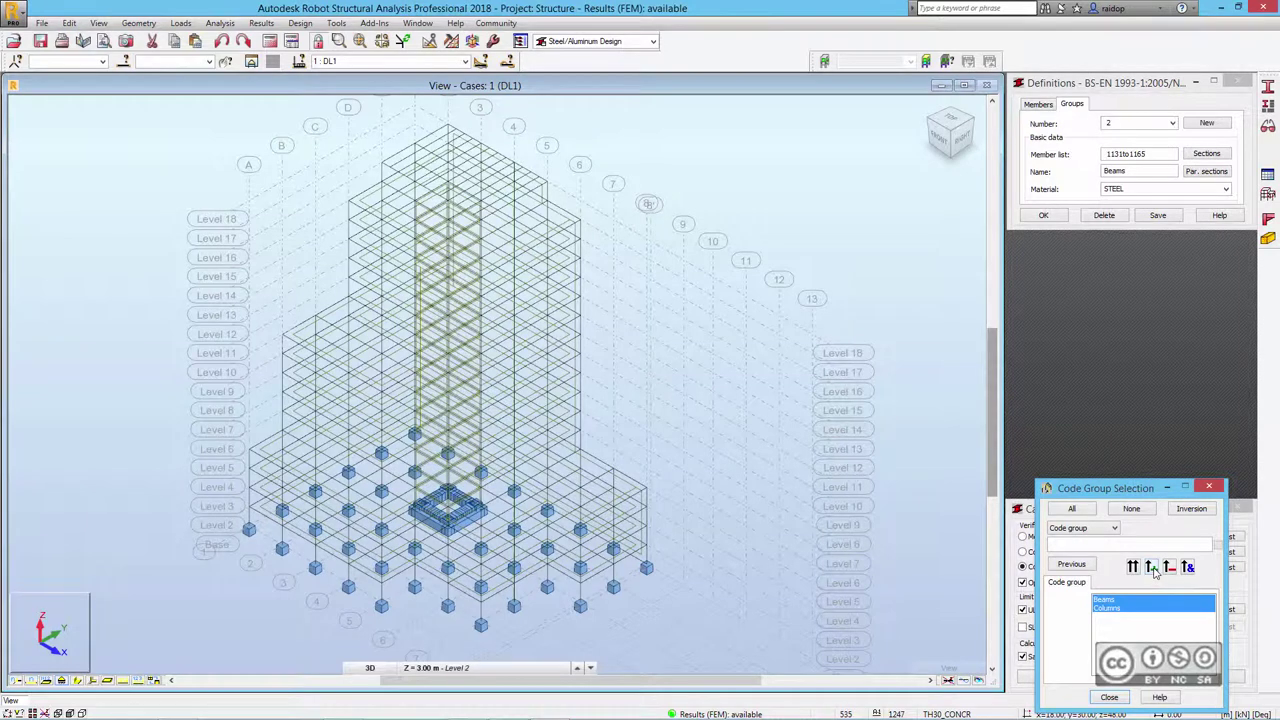
pyautogui.click(1153, 567)
pyautogui.click(1110, 698)
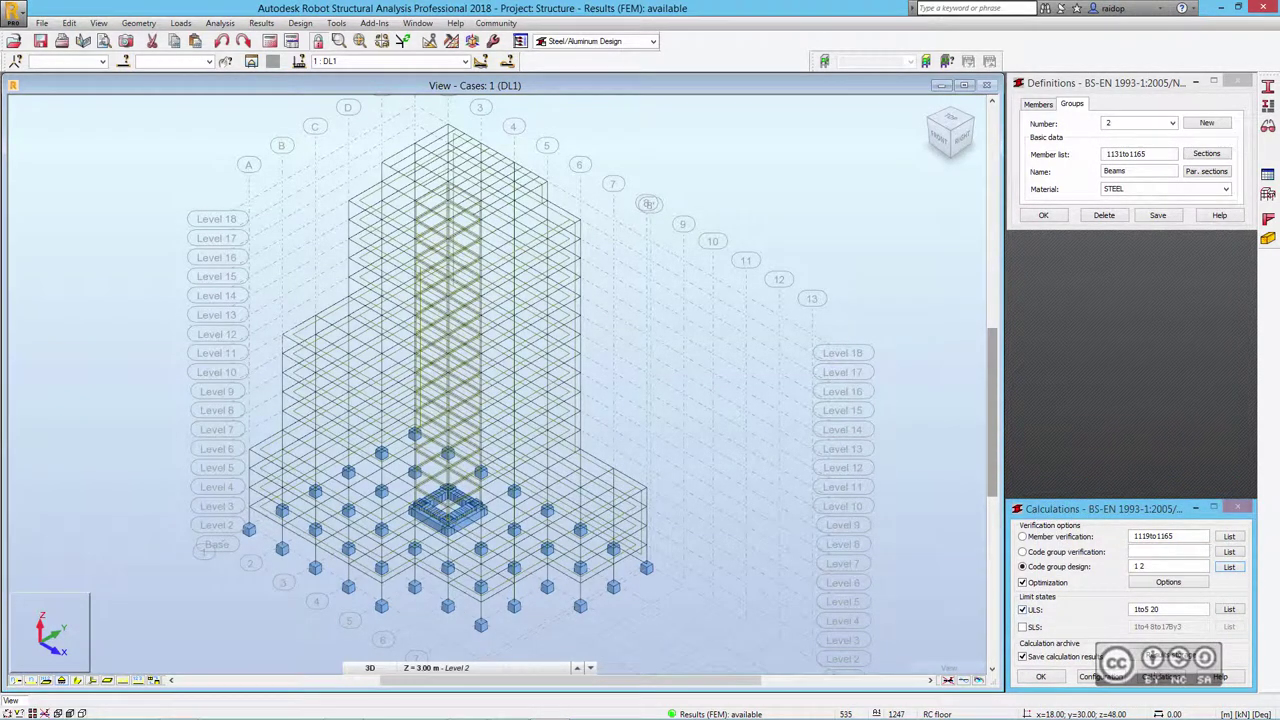
pyautogui.click(1171, 680)
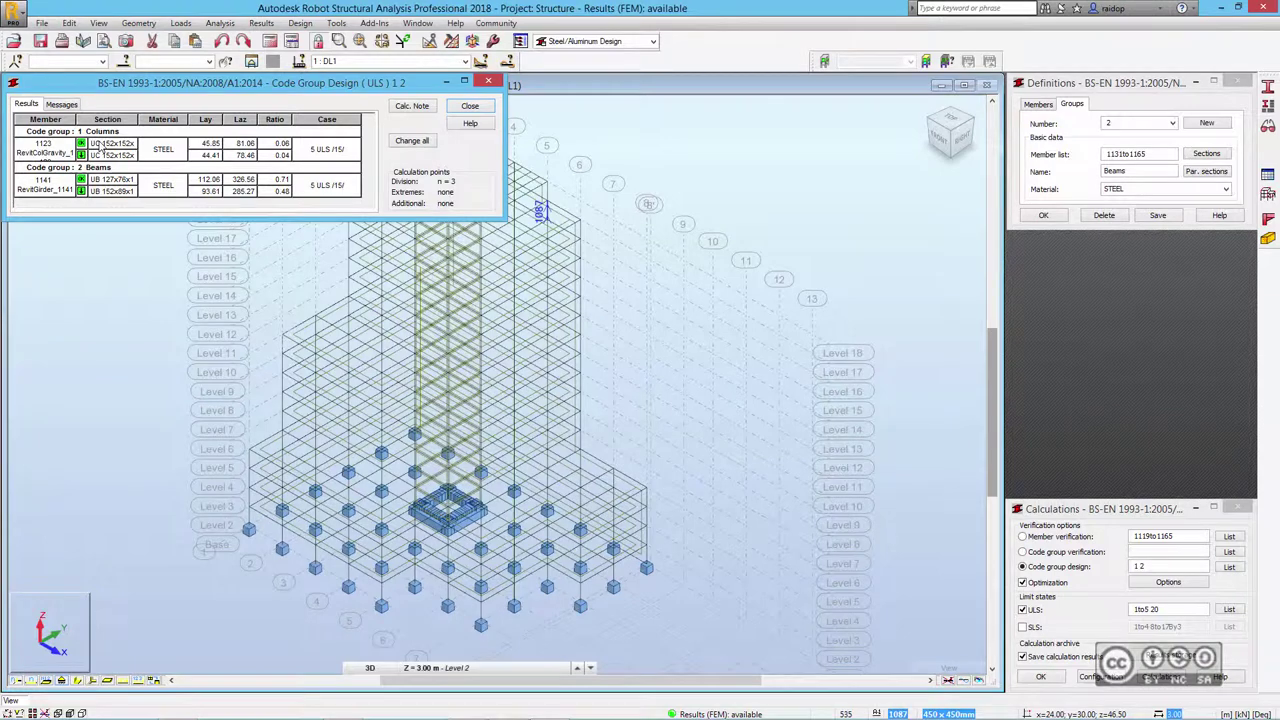
# Review the detailed and simplified check results for column bar 1123.
pyautogui.doubleClick(103, 146)
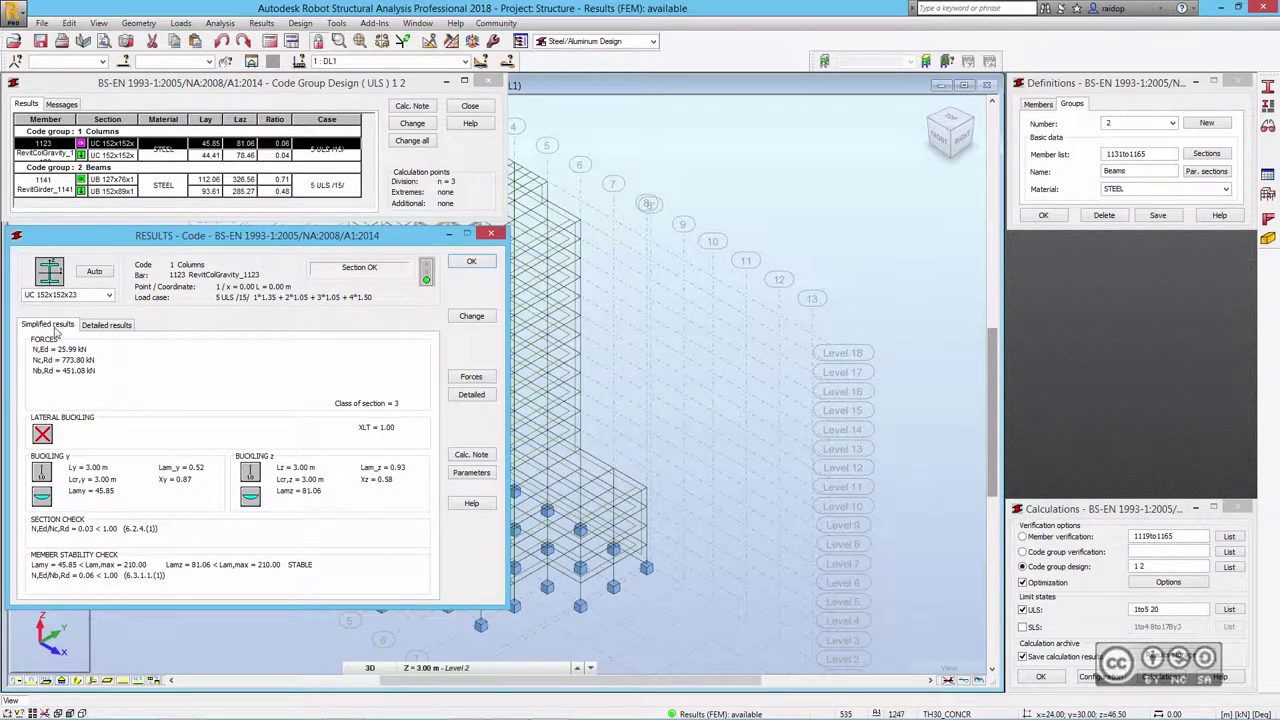
pyautogui.click(101, 326)
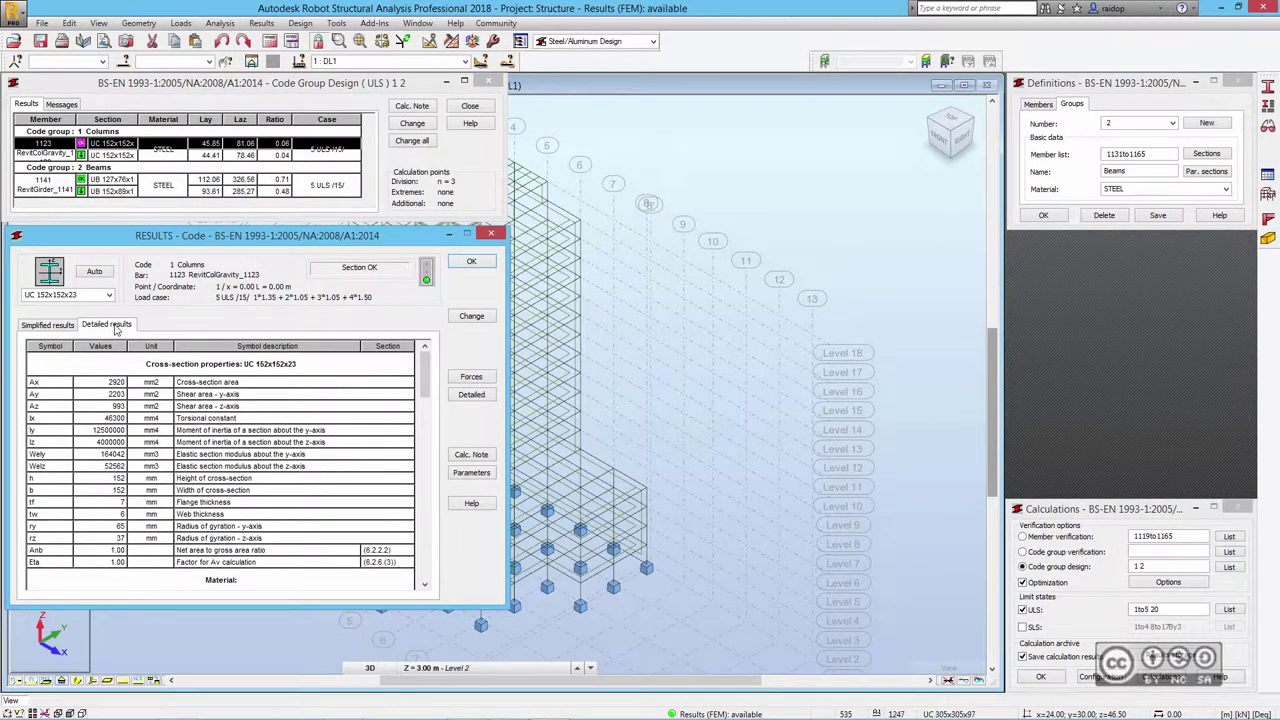
pyautogui.click(47, 325)
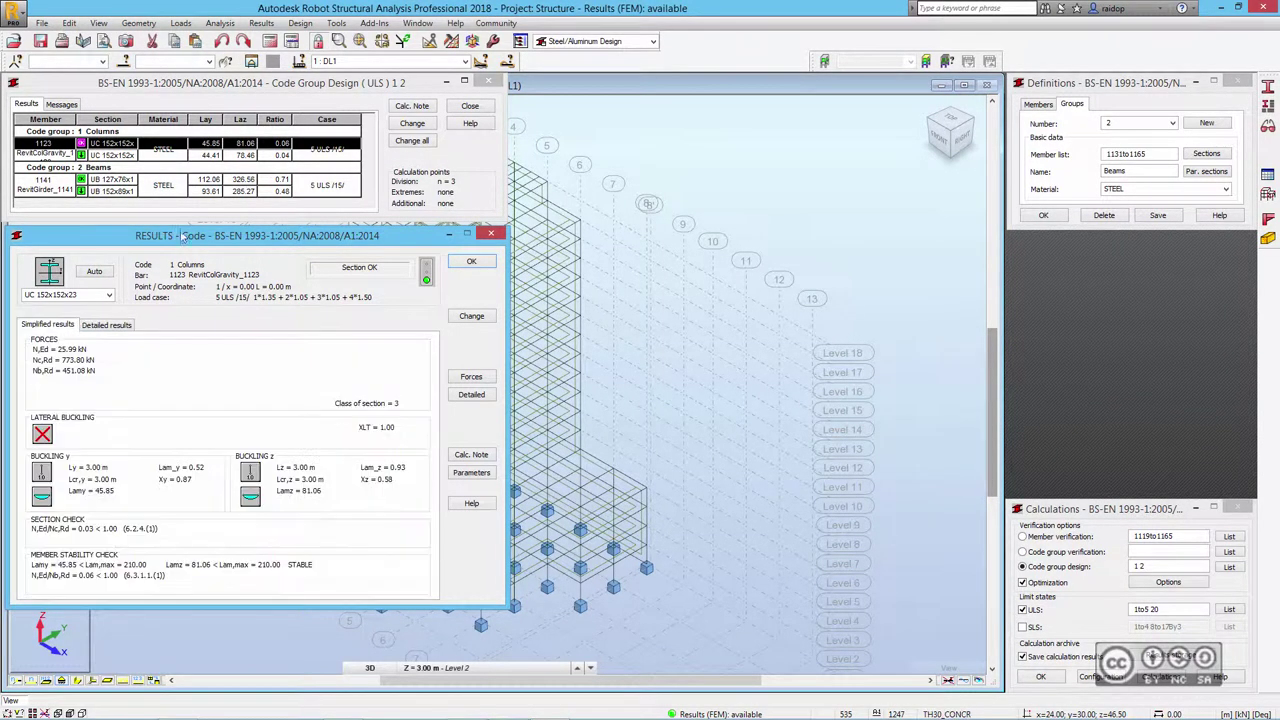
pyautogui.click(491, 235)
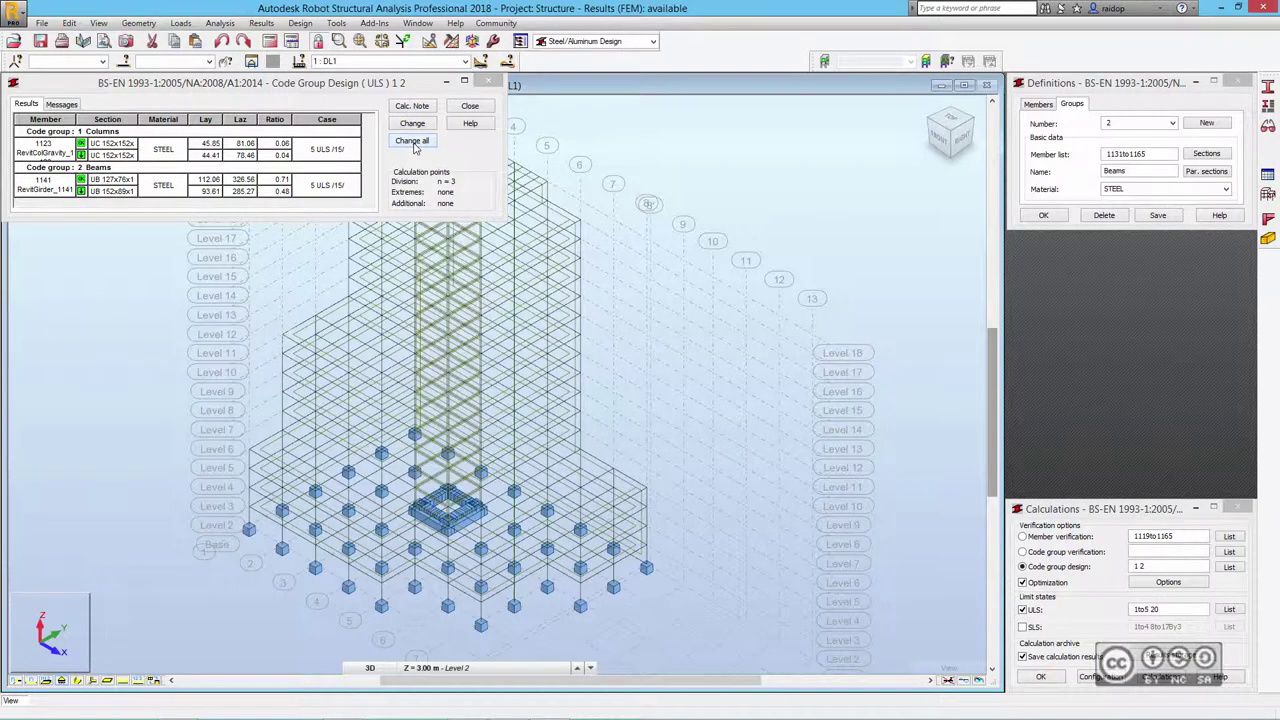
# Change all group members to the designed sections, close the results and save the archive.
pyautogui.click(412, 142)
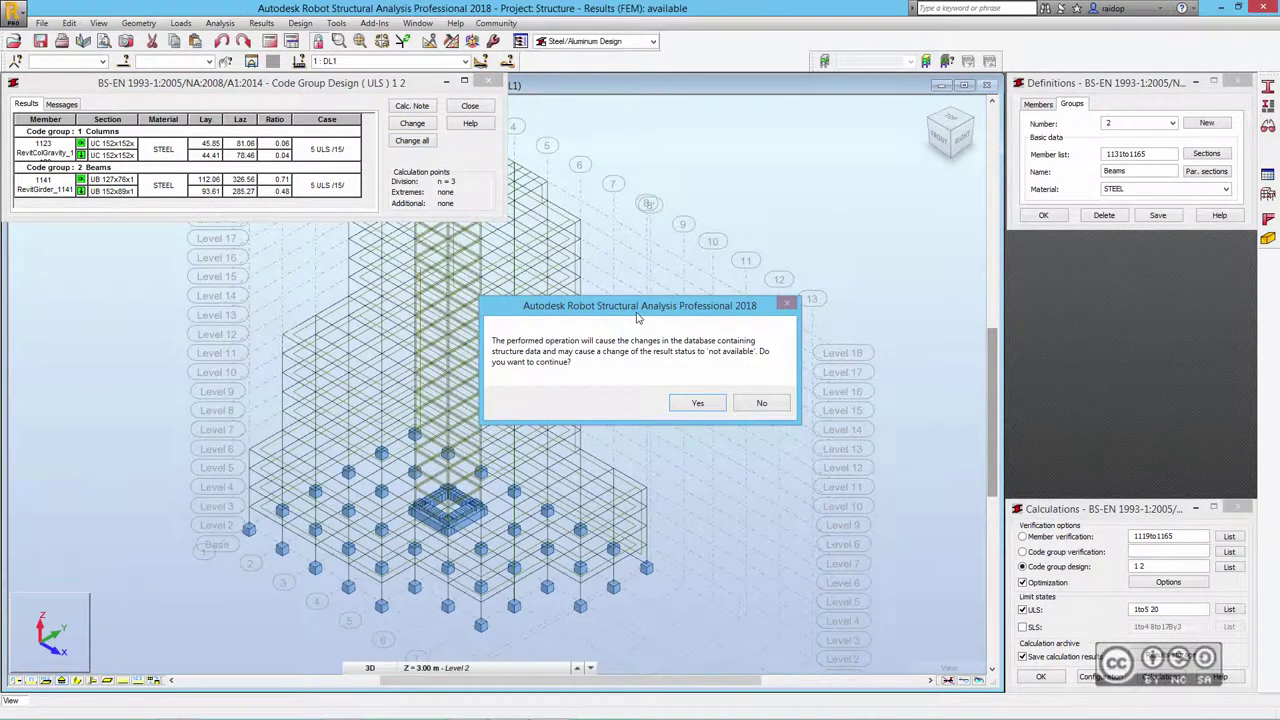
pyautogui.click(697, 404)
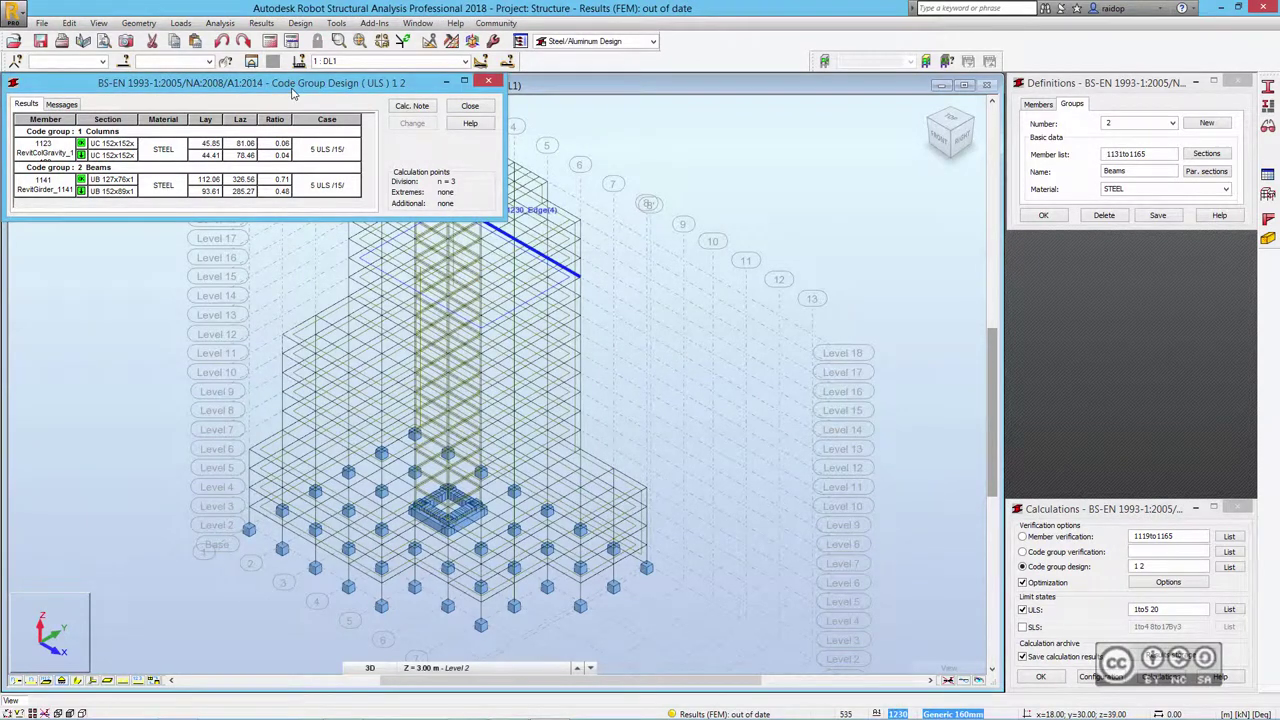
pyautogui.click(488, 81)
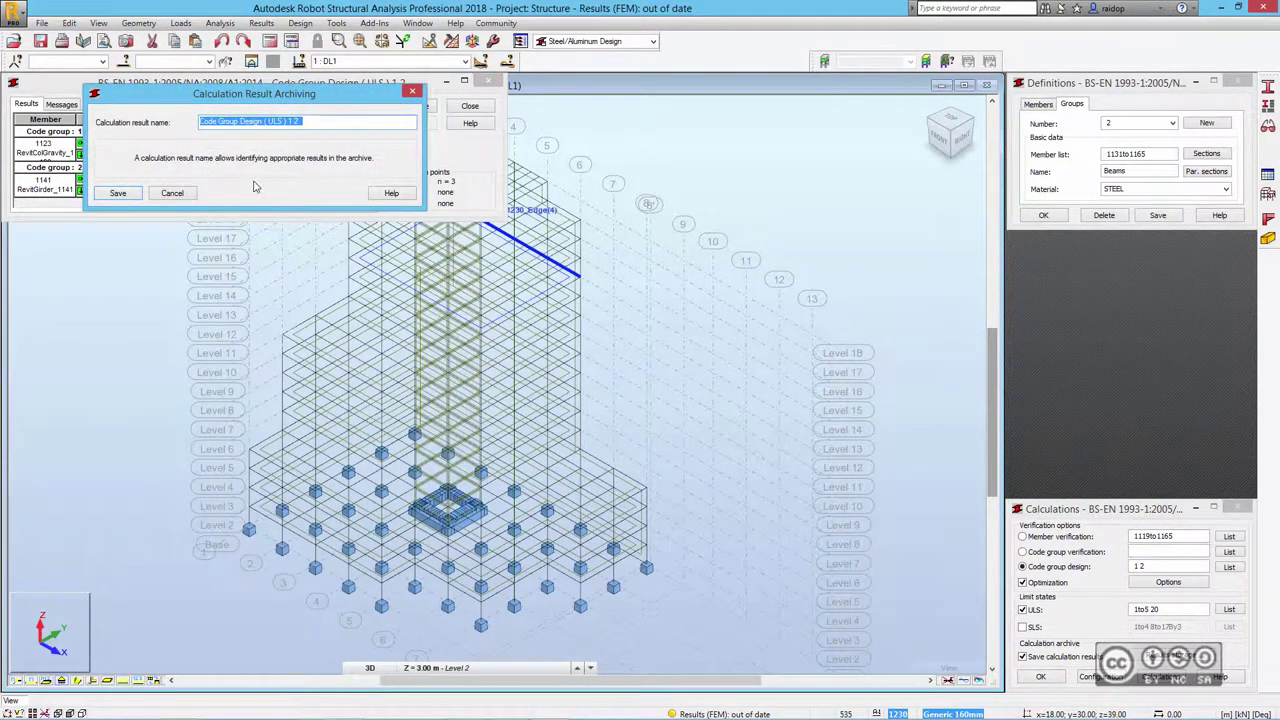
pyautogui.click(174, 195)
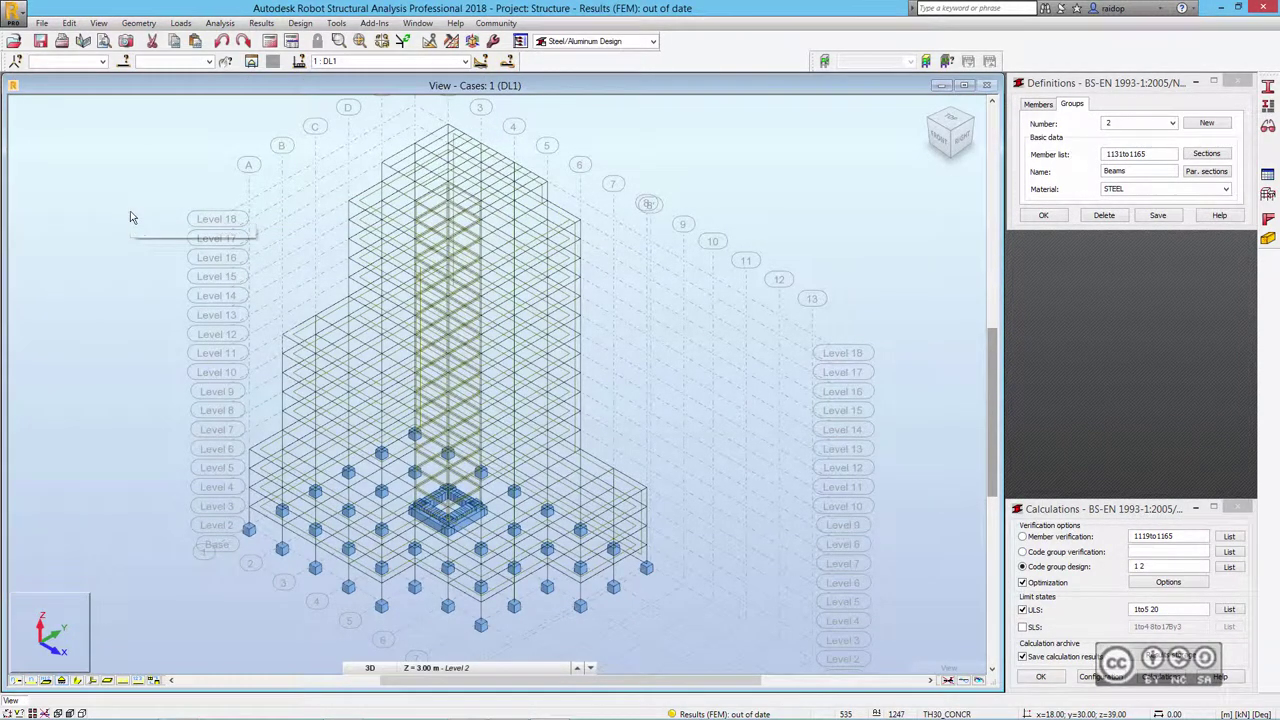
# Rerun Analysis > Calculations, accepting the instability warning and dismissing the calculation messages.
pyautogui.click(220, 23)
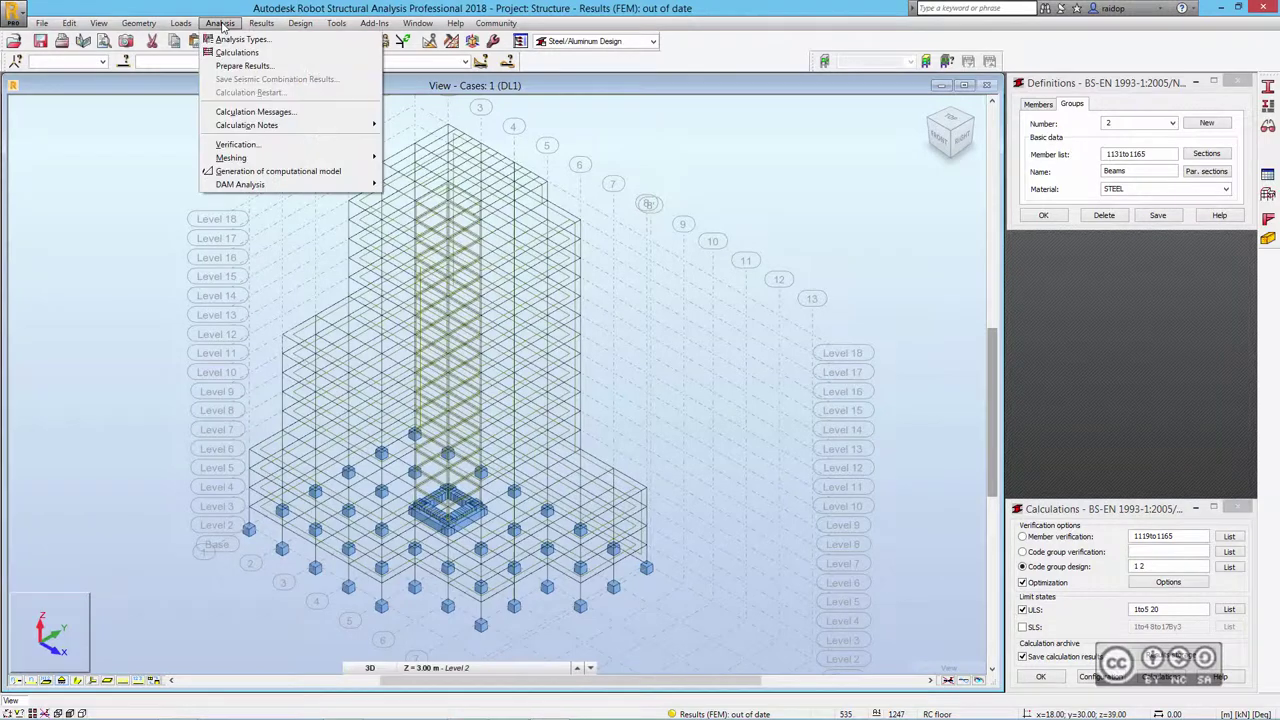
pyautogui.click(237, 52)
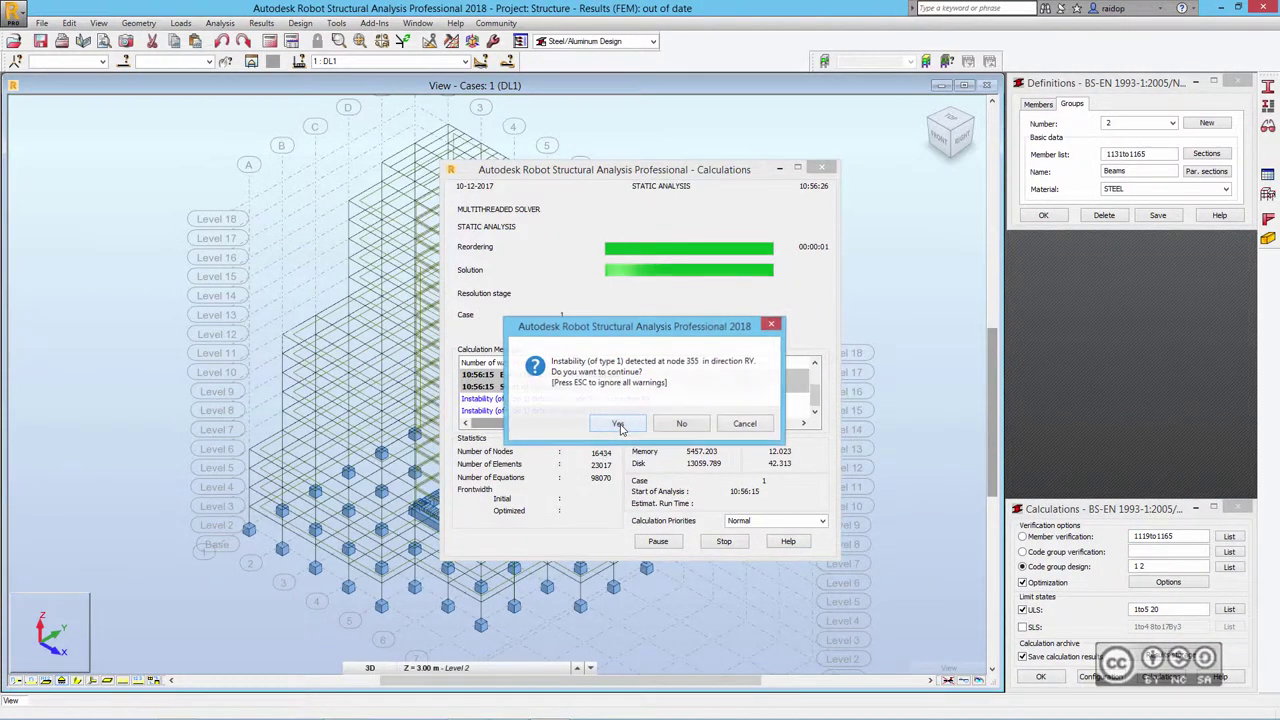
pyautogui.click(618, 425)
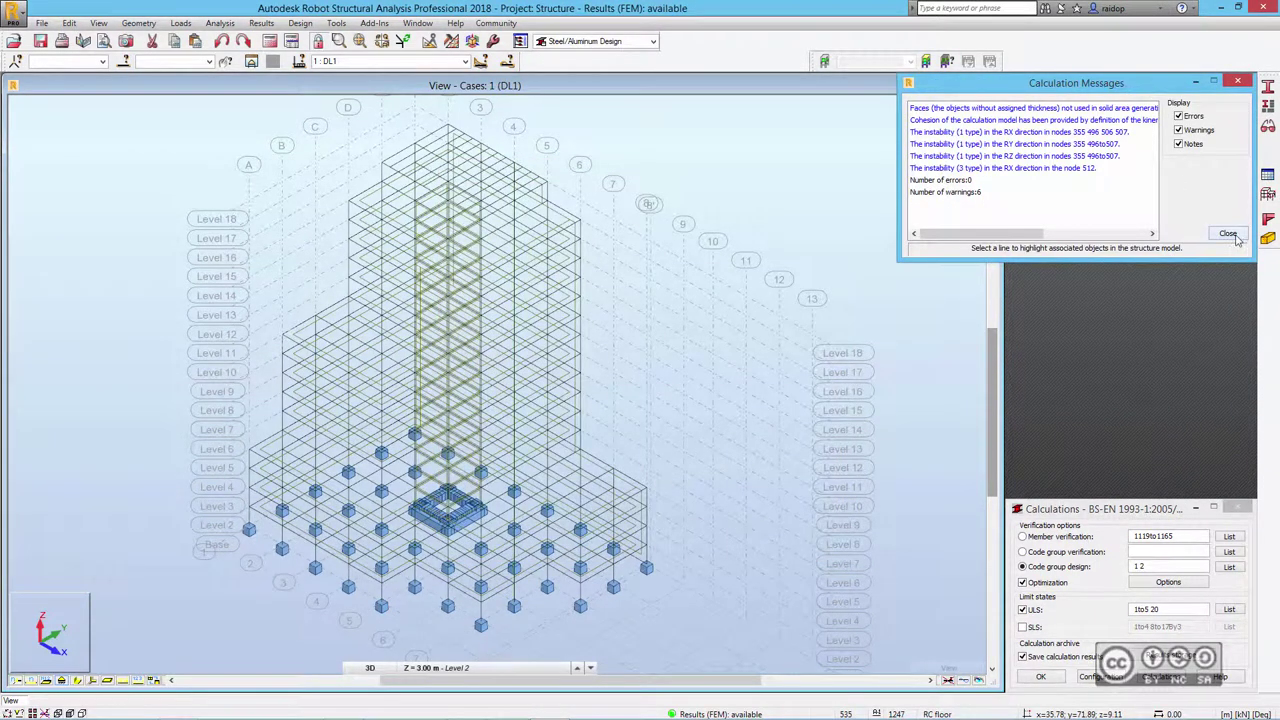
pyautogui.click(1238, 80)
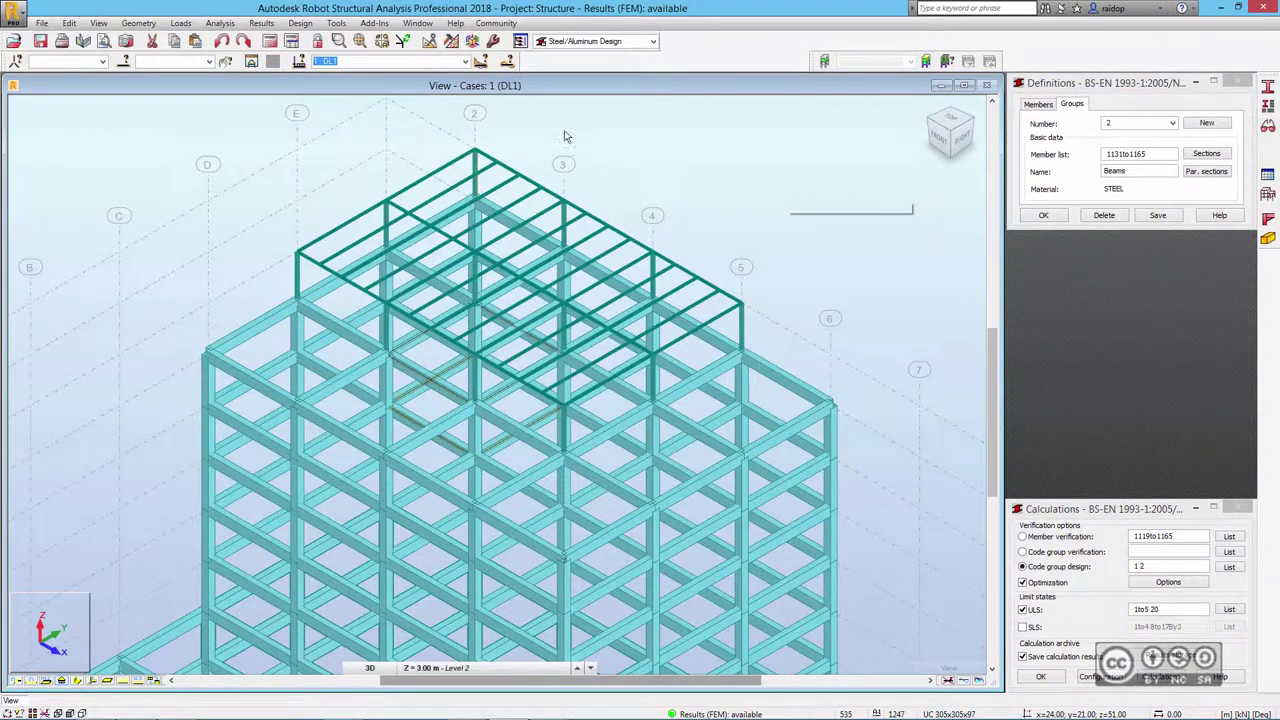
# Switch to the Design > Steel Connections Design layout.
pyautogui.click(299, 23)
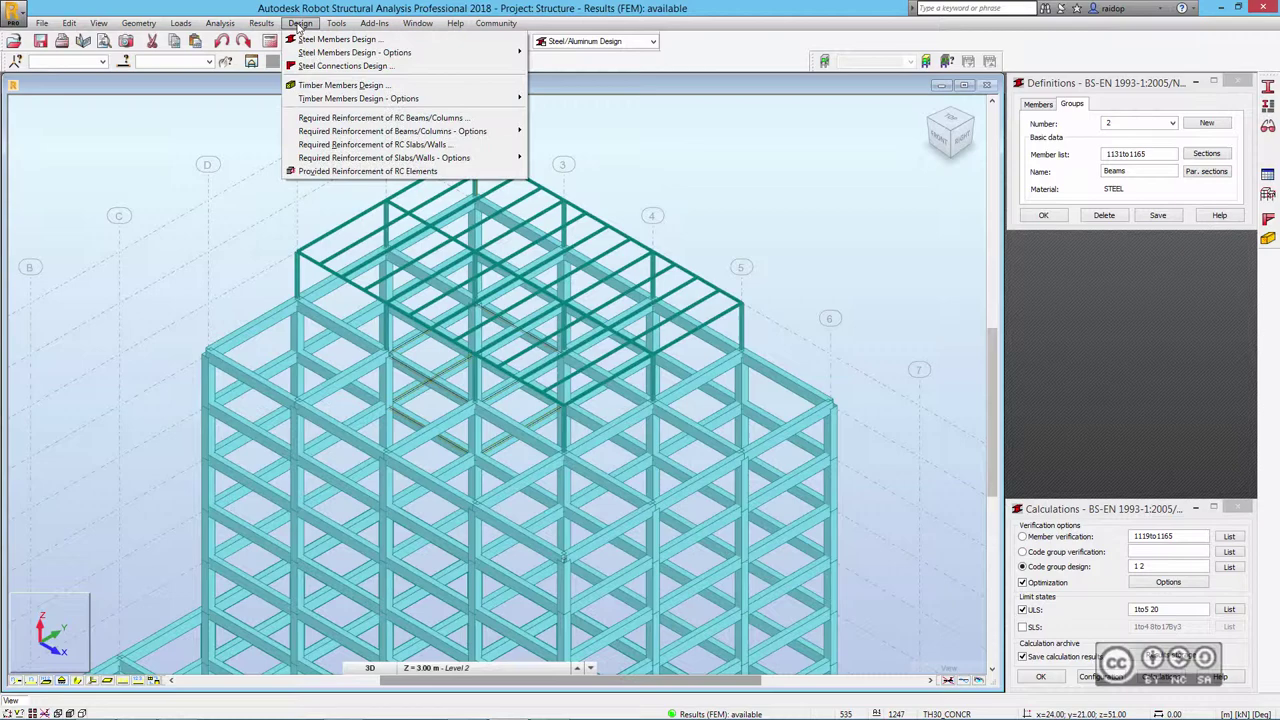
pyautogui.click(346, 66)
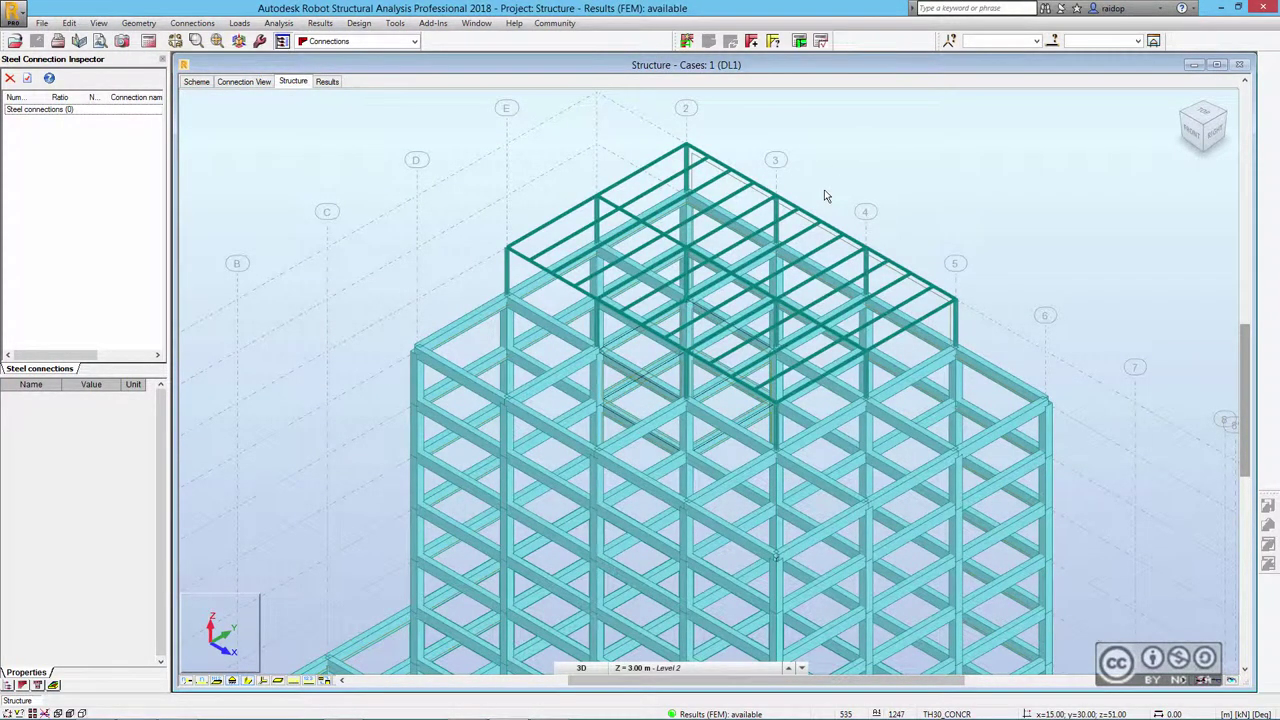
pyautogui.scroll(2, 828, 194)
# Create a new connection for roof beam 1127 and column 1147 at the grid-4 corner.
pyautogui.scroll(2, 779, 234)
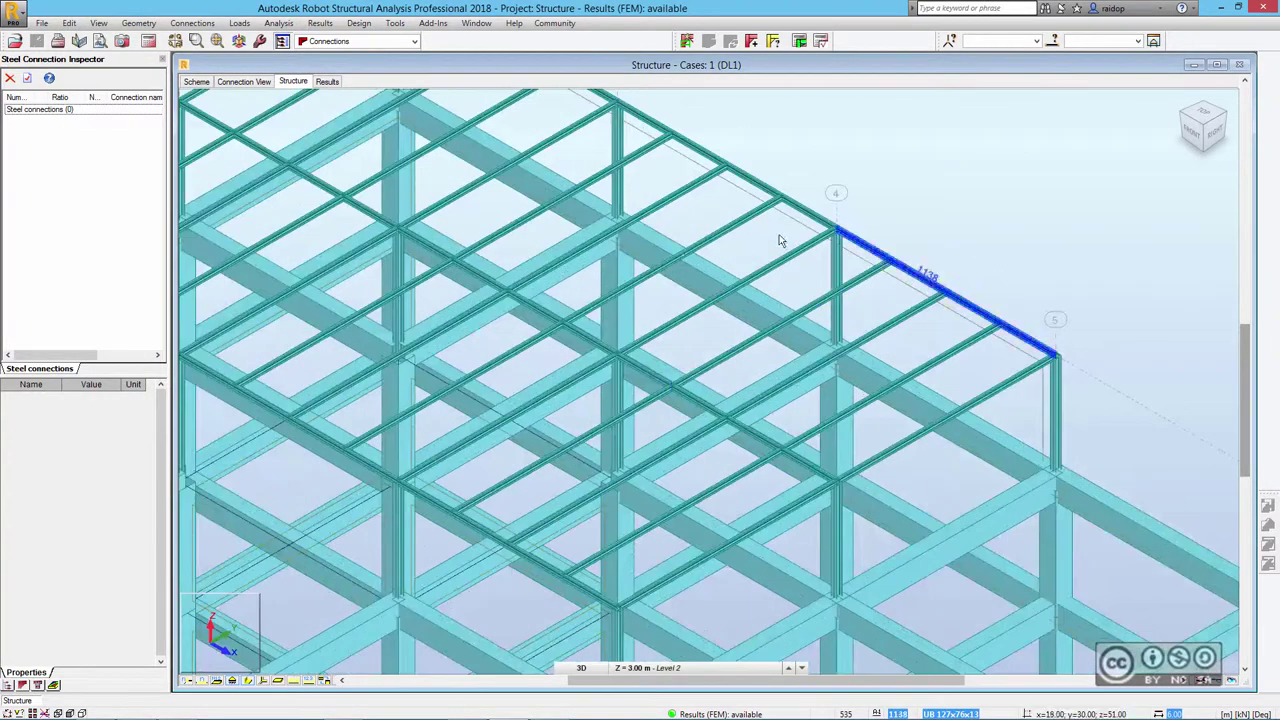
pyautogui.scroll(1, 853, 248)
pyautogui.scroll(2, 853, 248)
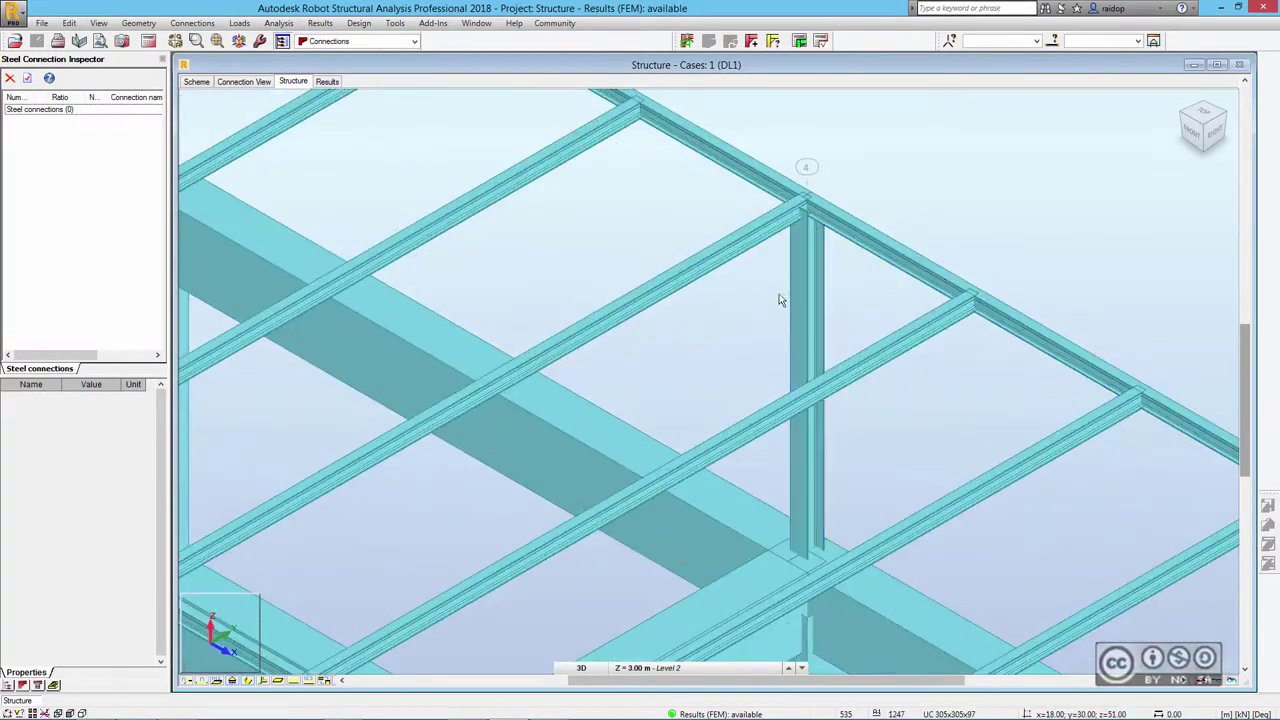
pyautogui.keyDown('ctrl'); pyautogui.click(700, 273); pyautogui.keyUp('ctrl')
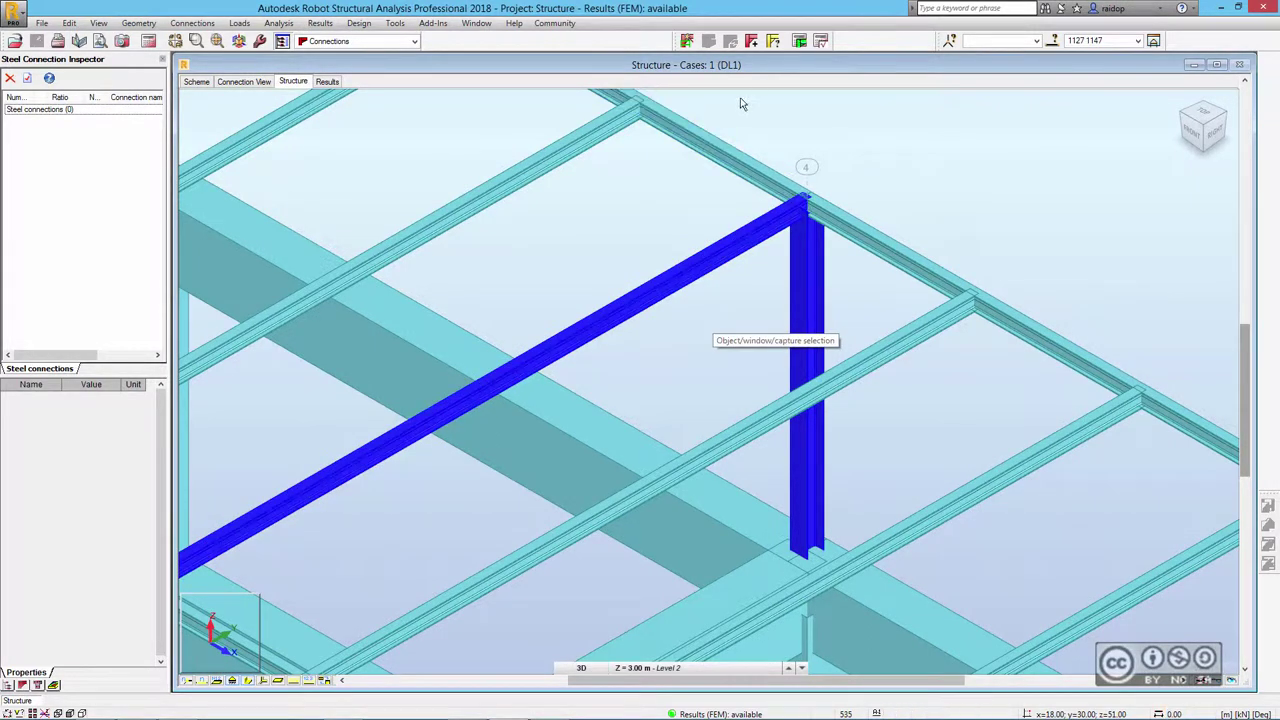
pyautogui.click(686, 42)
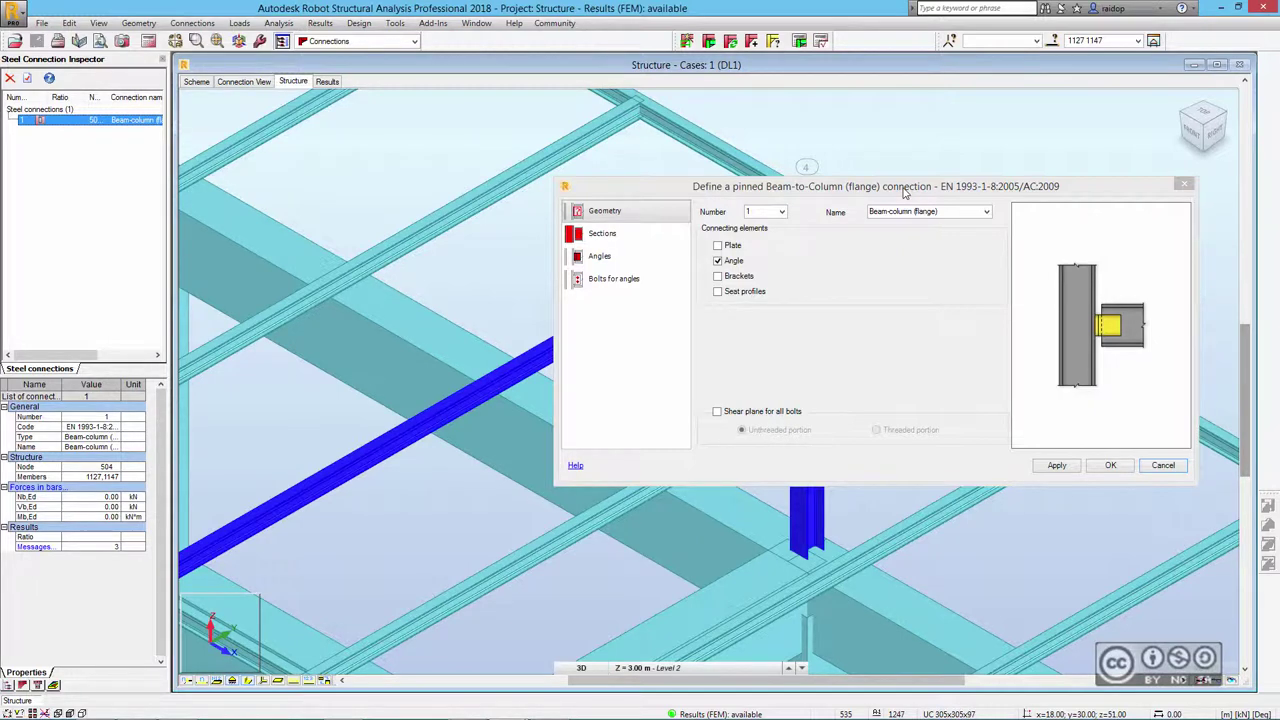
# Change connection 1 to a Frame Knee with M12 bolts of class 6.8.
pyautogui.click(773, 43)
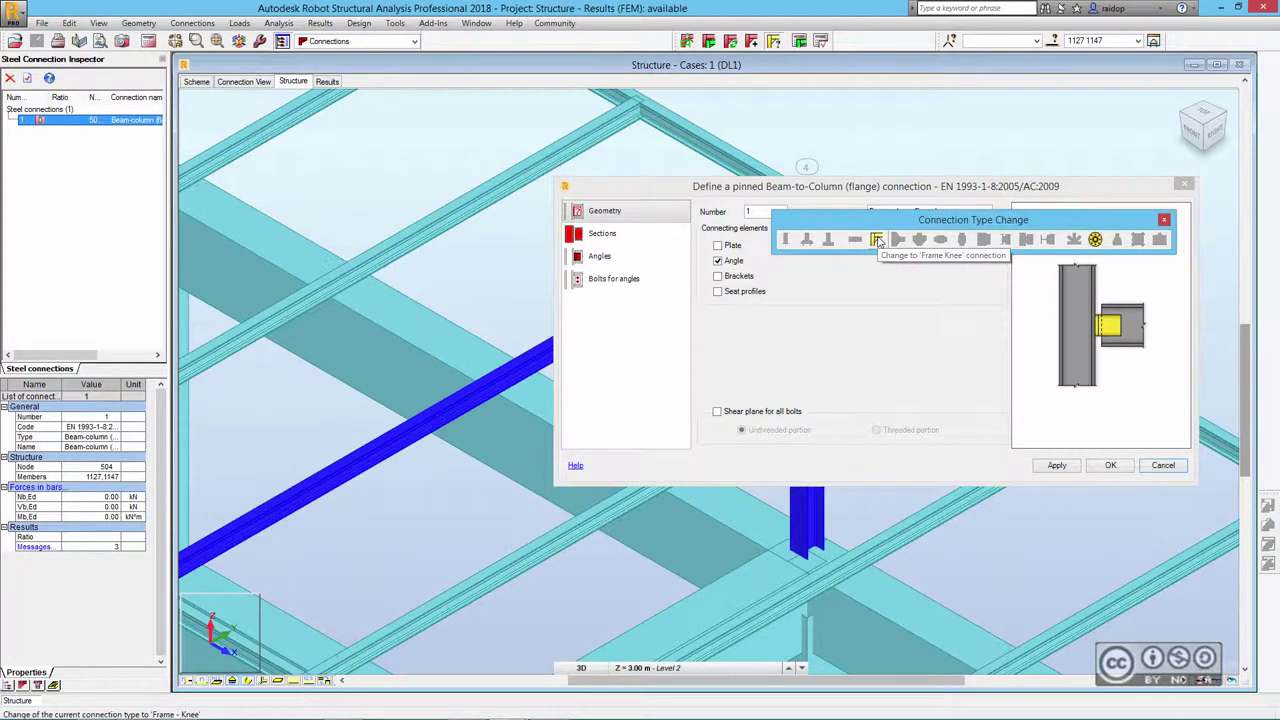
pyautogui.click(877, 241)
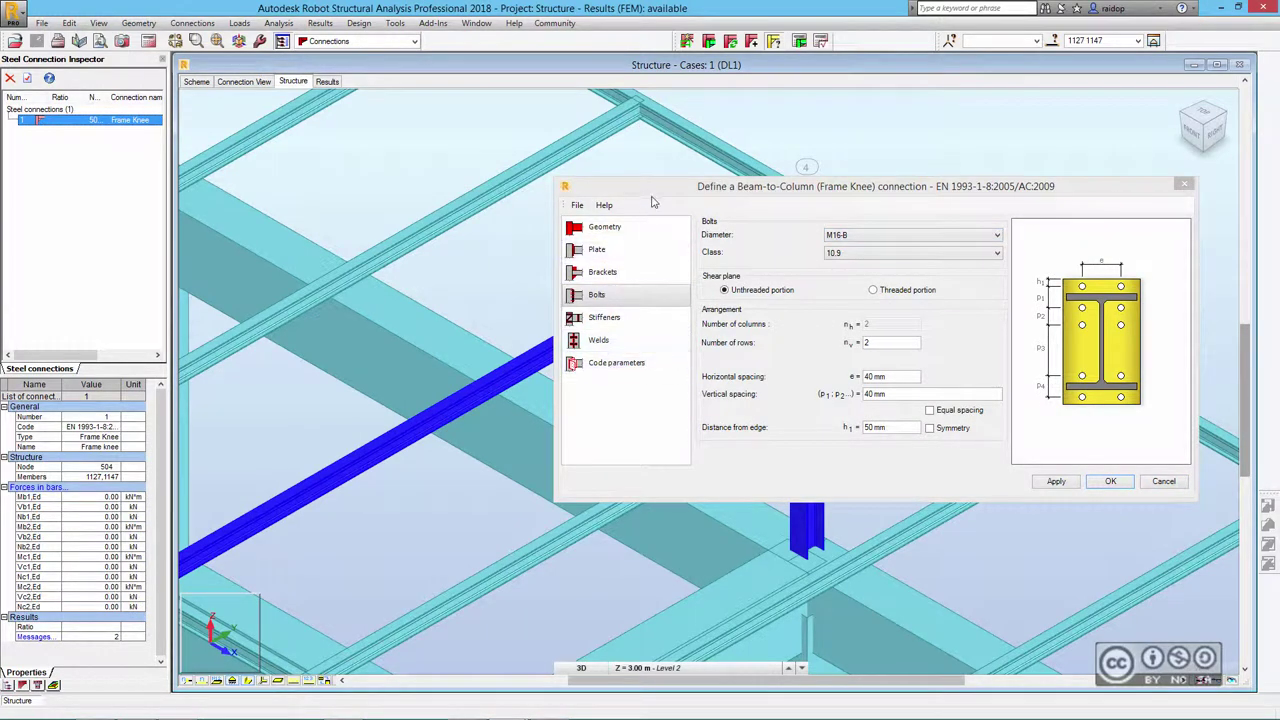
pyautogui.click(610, 302)
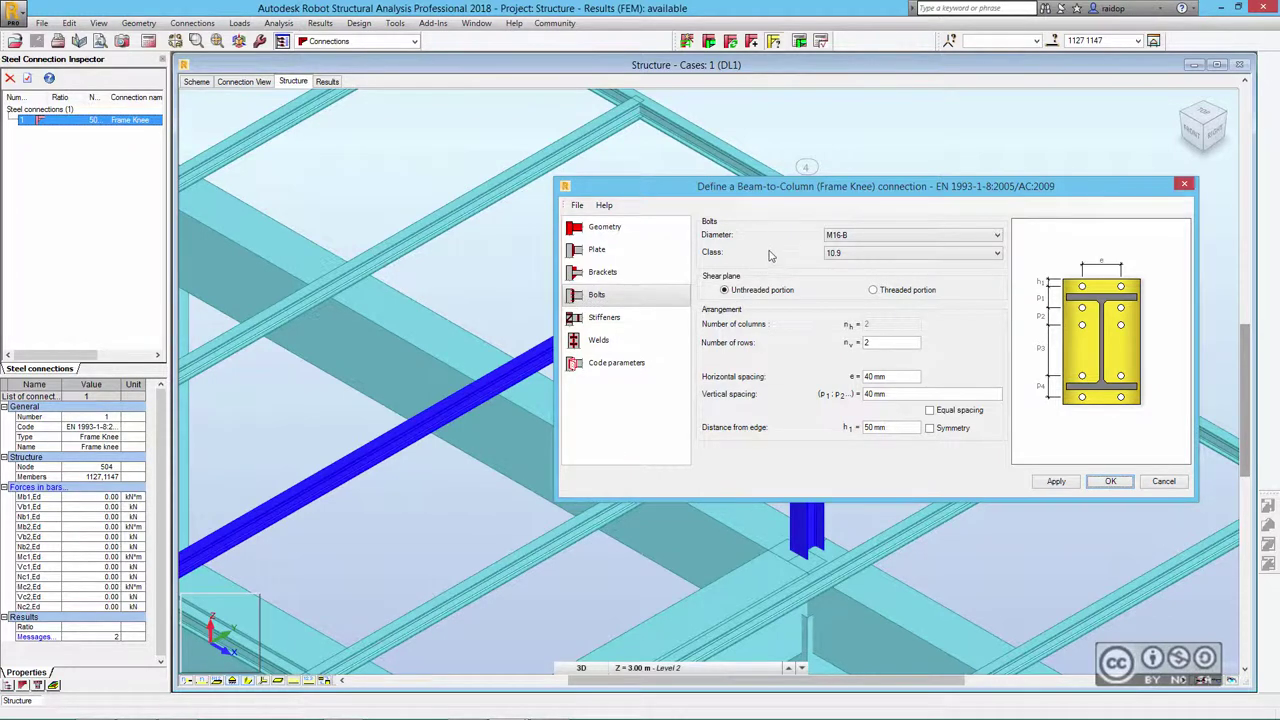
pyautogui.click(828, 237)
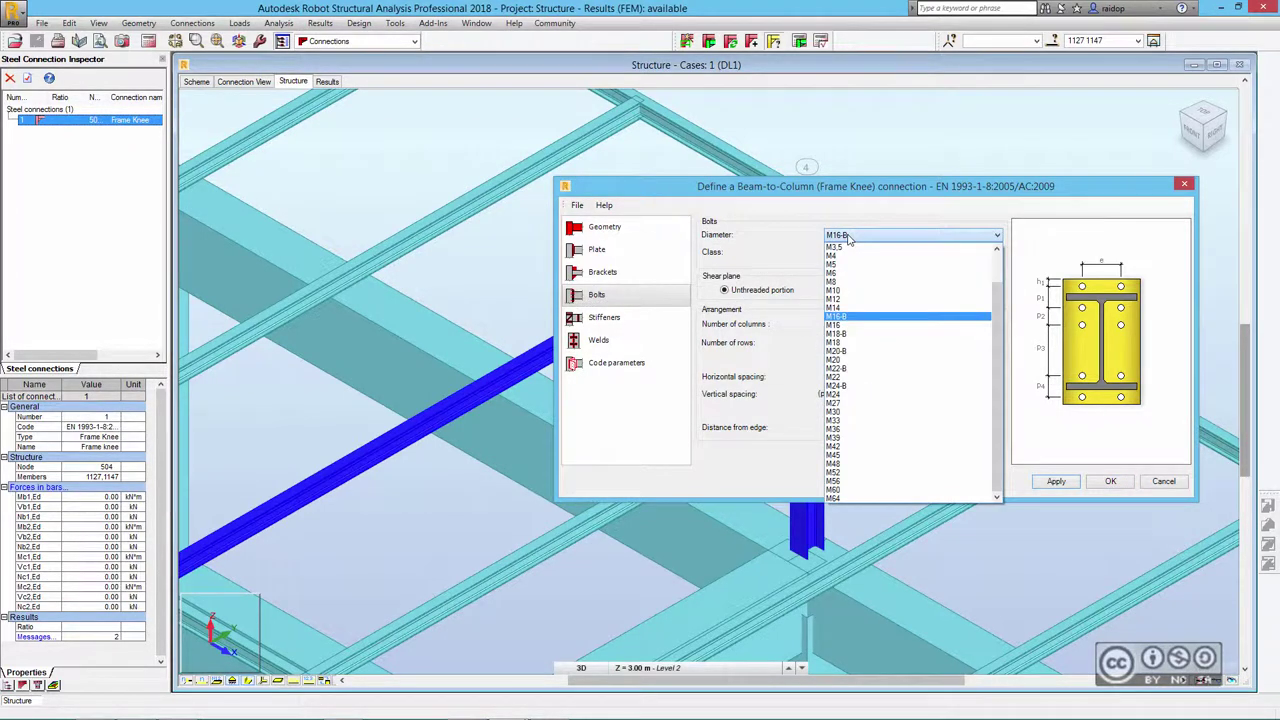
pyautogui.click(833, 298)
pyautogui.click(845, 258)
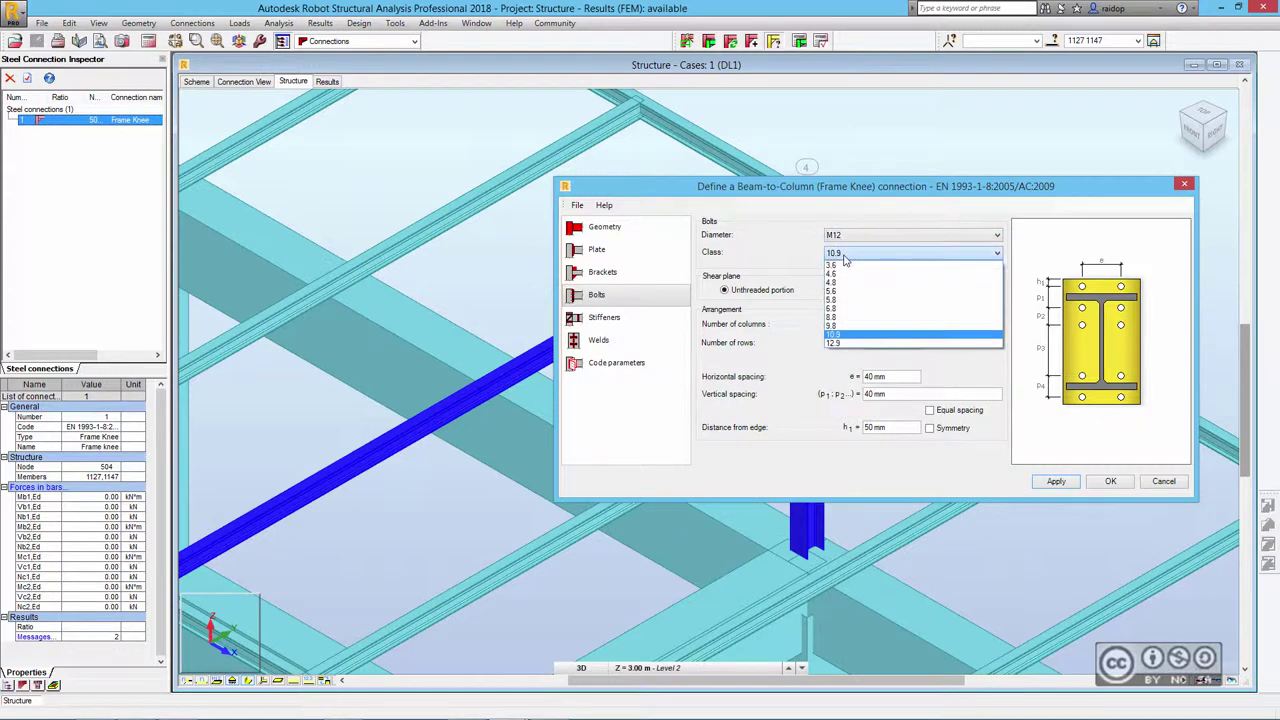
pyautogui.click(840, 299)
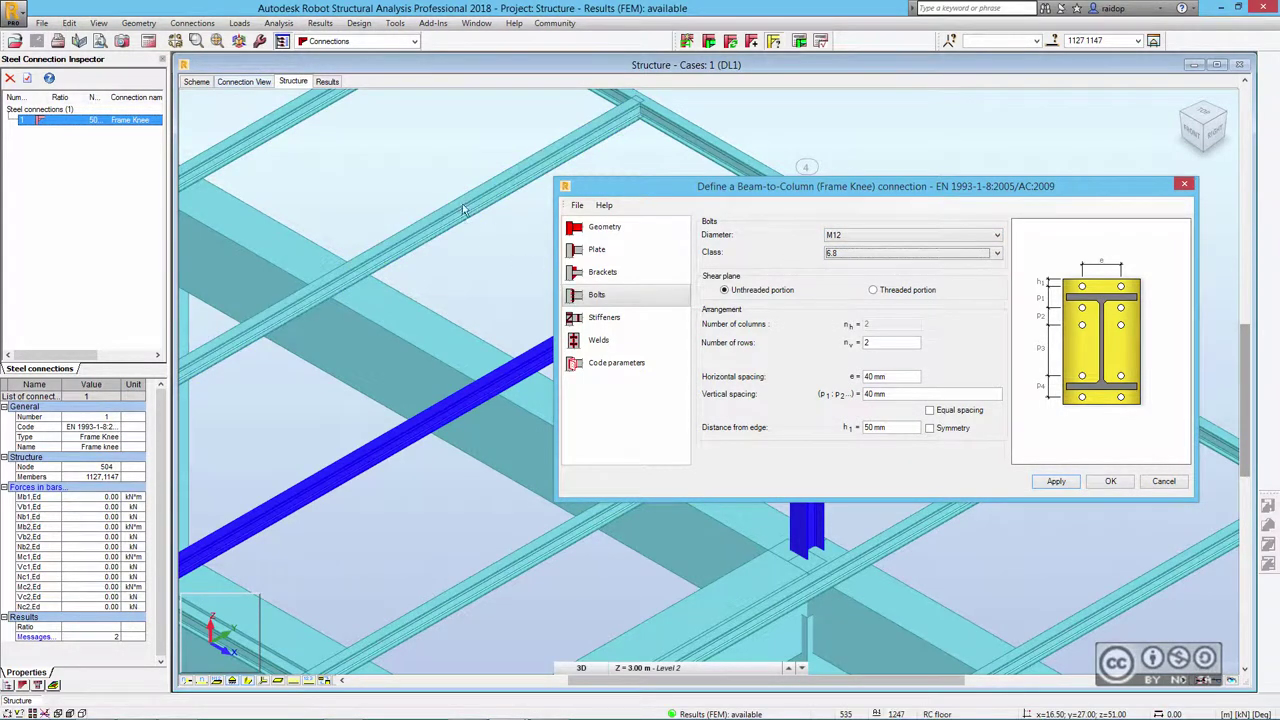
# Set 3 bolt rows, 25 mm horizontal spacing and 35 mm edge distance, then apply.
pyautogui.click(240, 84)
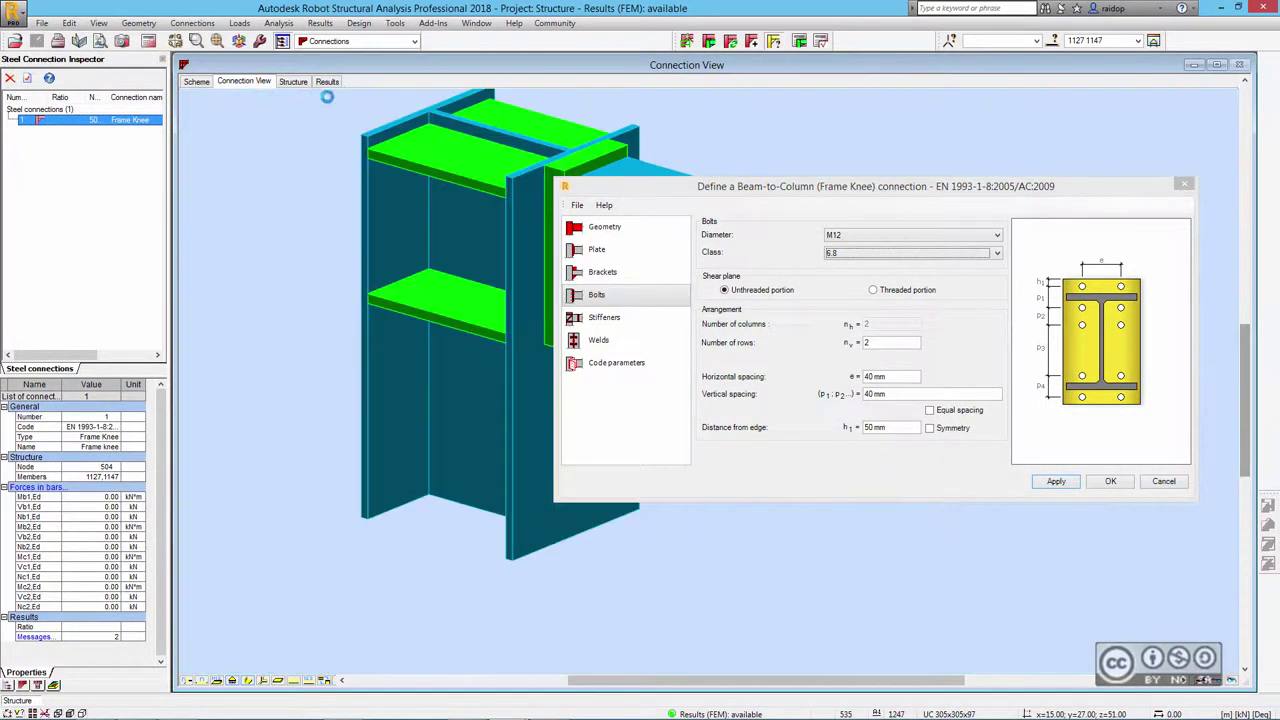
pyautogui.moveTo(682, 194)
pyautogui.mouseDown()
pyautogui.moveTo(797, 187)
pyautogui.moveTo(783, 167)
pyautogui.mouseUp()
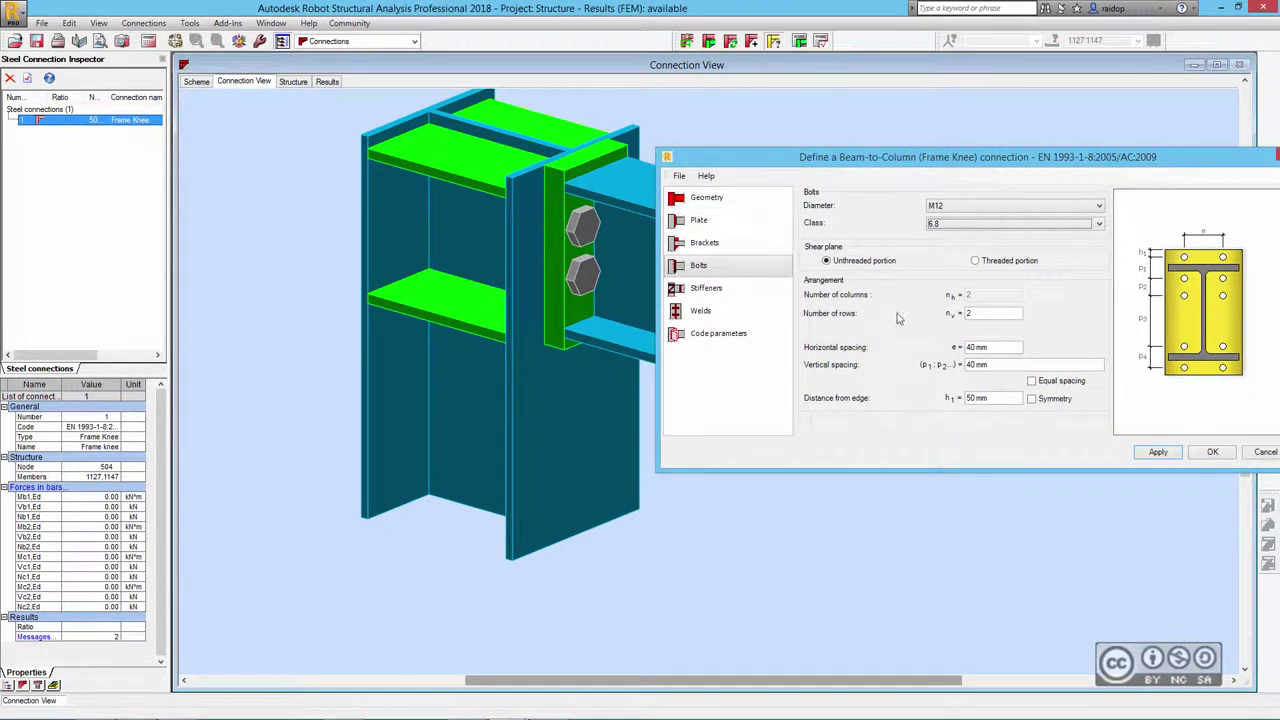
pyautogui.doubleClick(978, 314)
pyautogui.write('3')
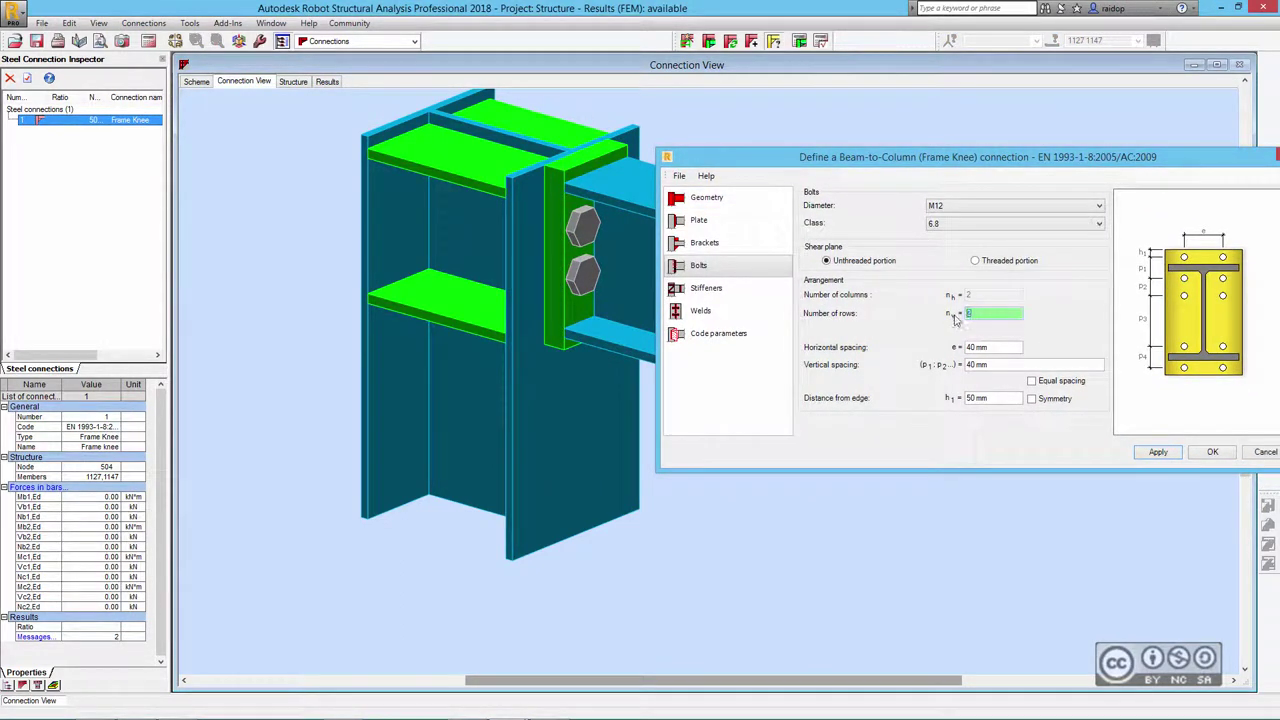
pyautogui.click(1004, 350)
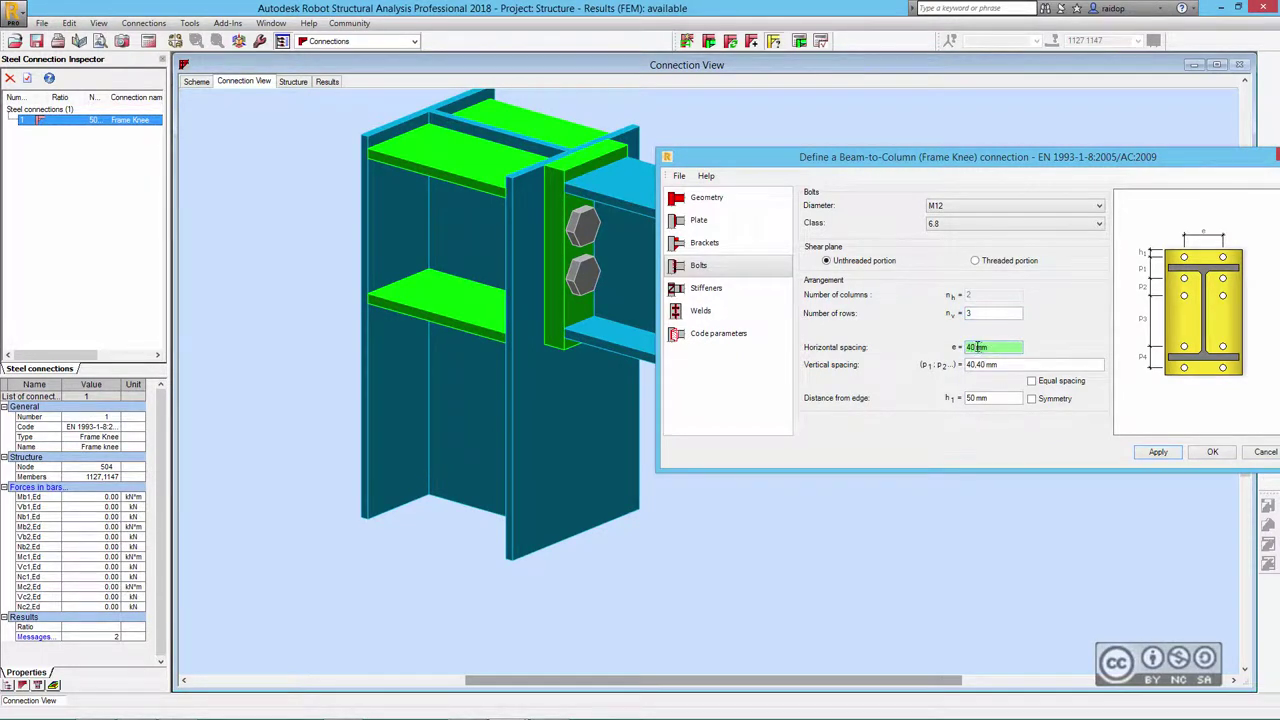
pyautogui.doubleClick(977, 347)
pyautogui.write('25')
pyautogui.doubleClick(960, 398)
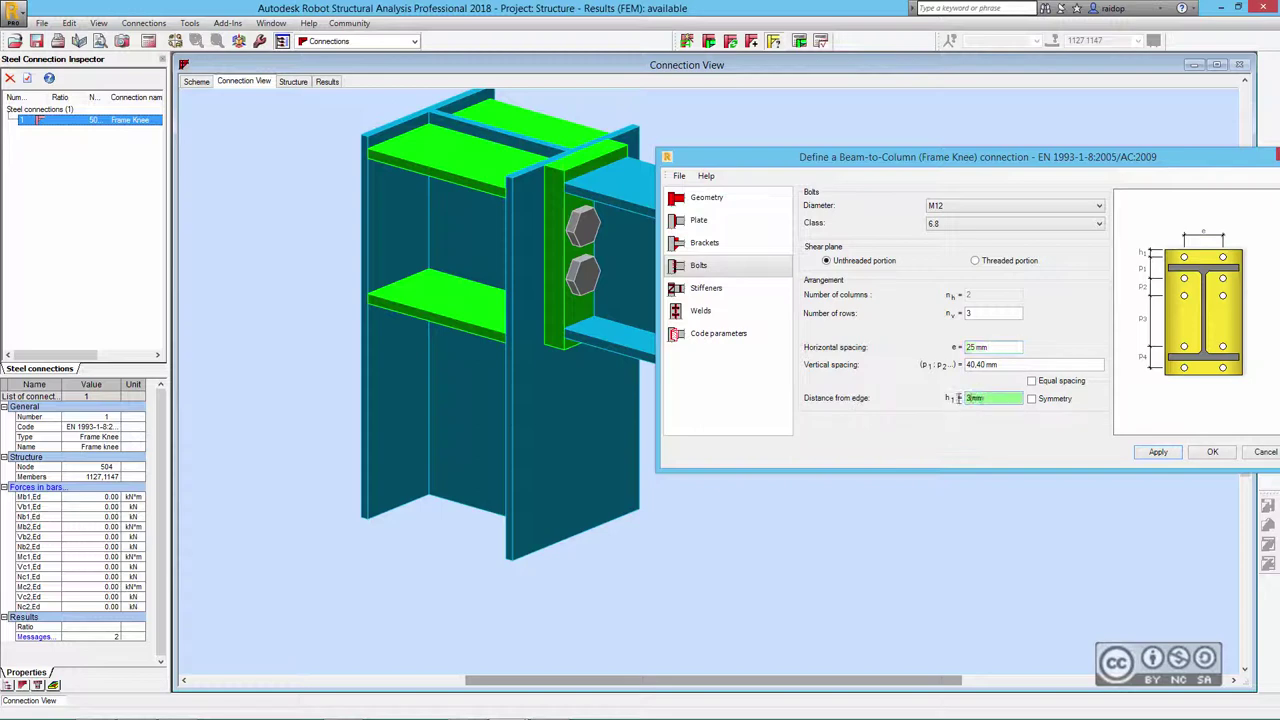
pyautogui.write('35')
pyautogui.click(1157, 452)
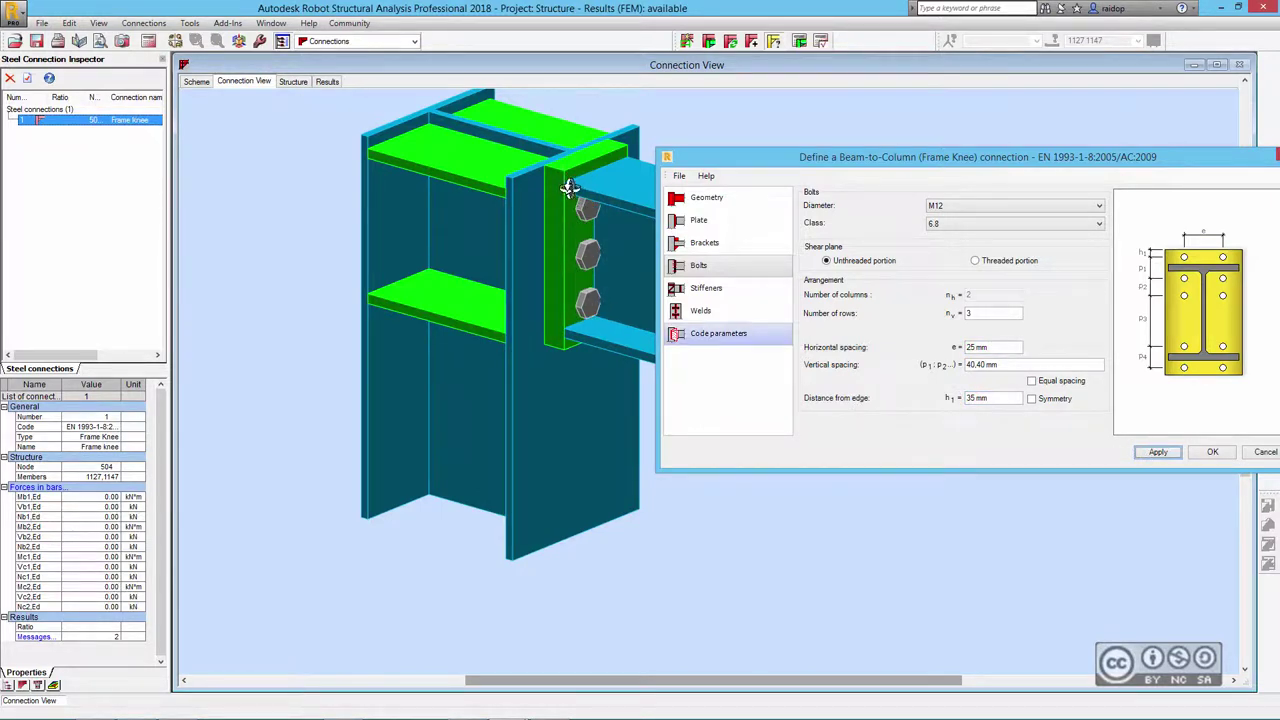
pyautogui.click(1210, 453)
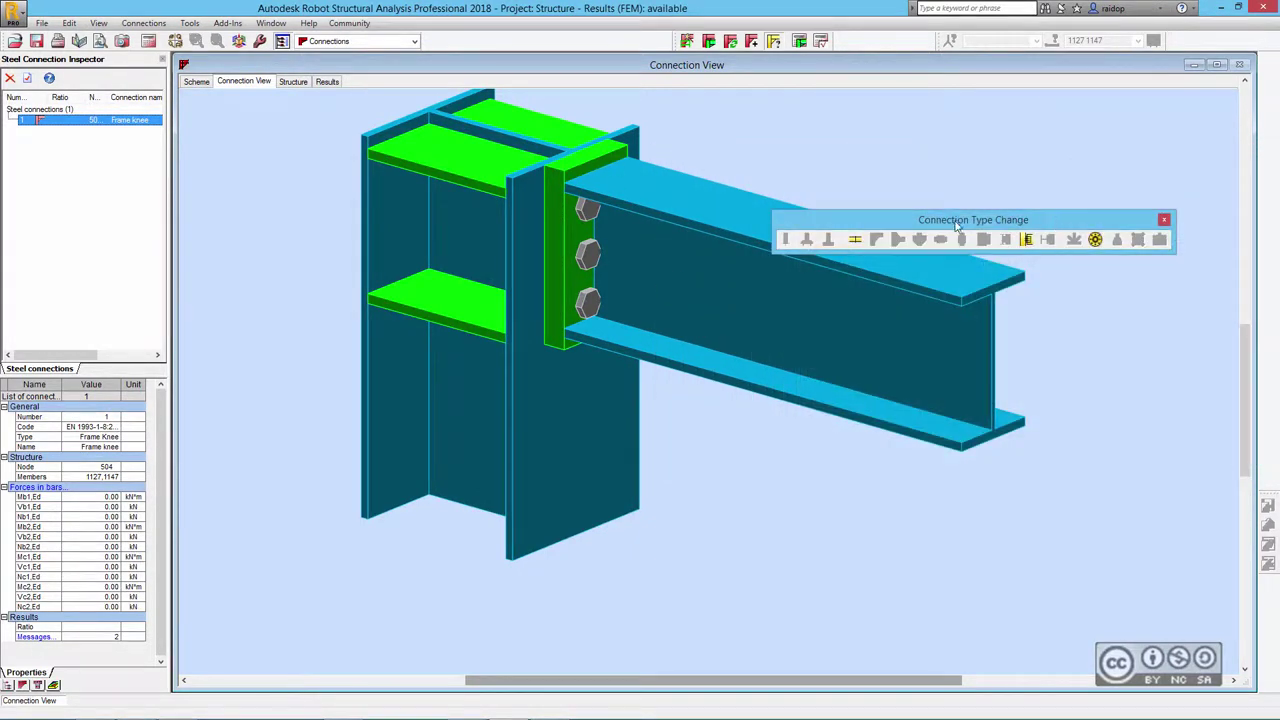
# Calculate connection 1 with code combinations included, passing at ratio 0.02, then return to Connection View.
pyautogui.click(1164, 219)
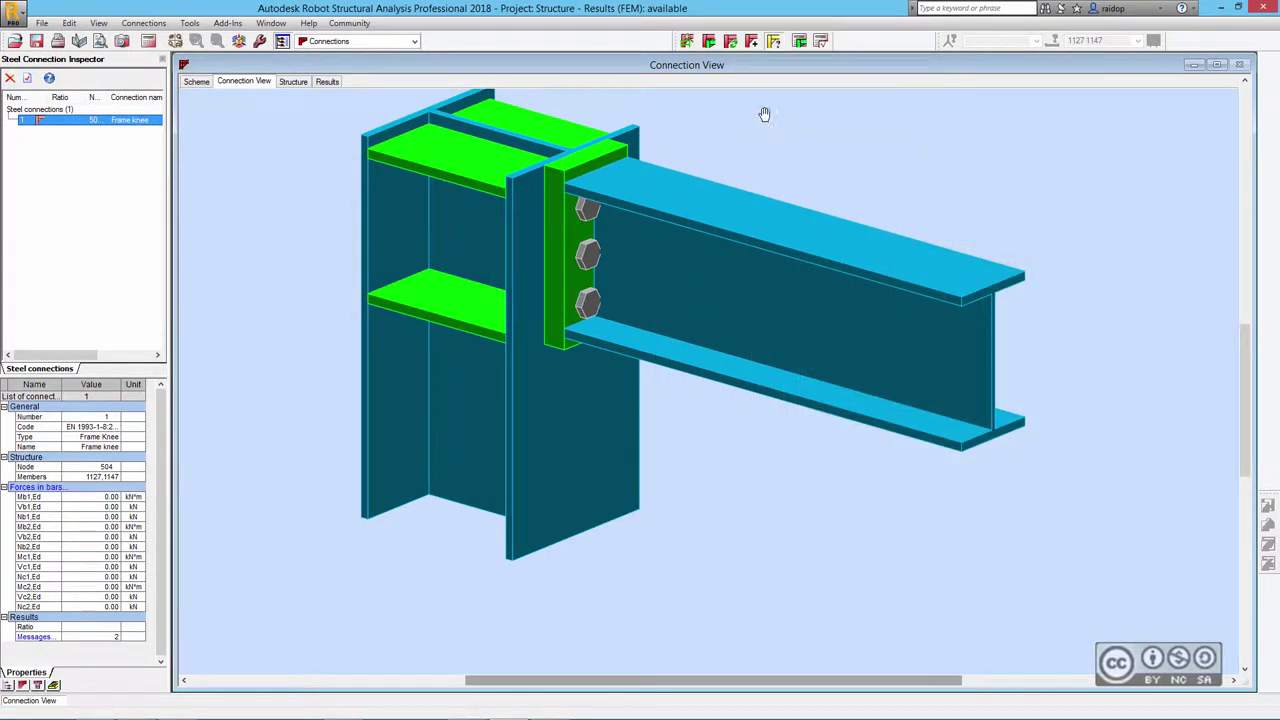
pyautogui.click(800, 42)
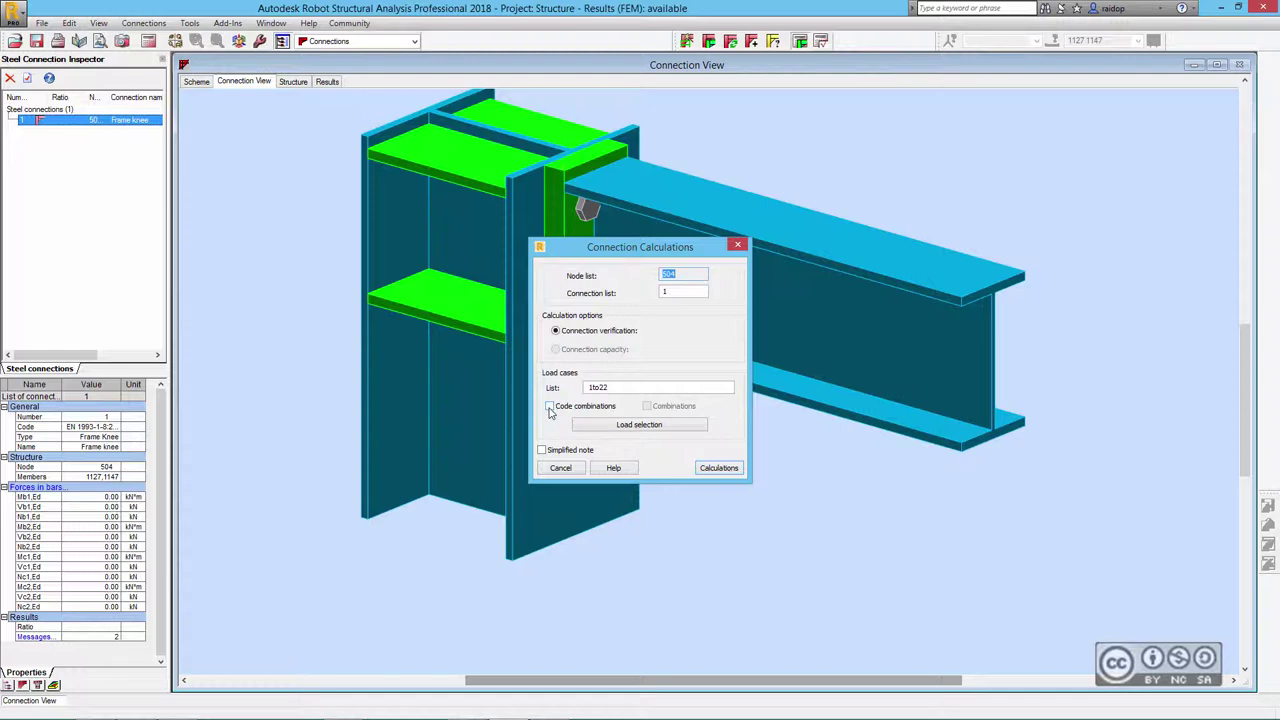
pyautogui.click(549, 406)
pyautogui.click(709, 468)
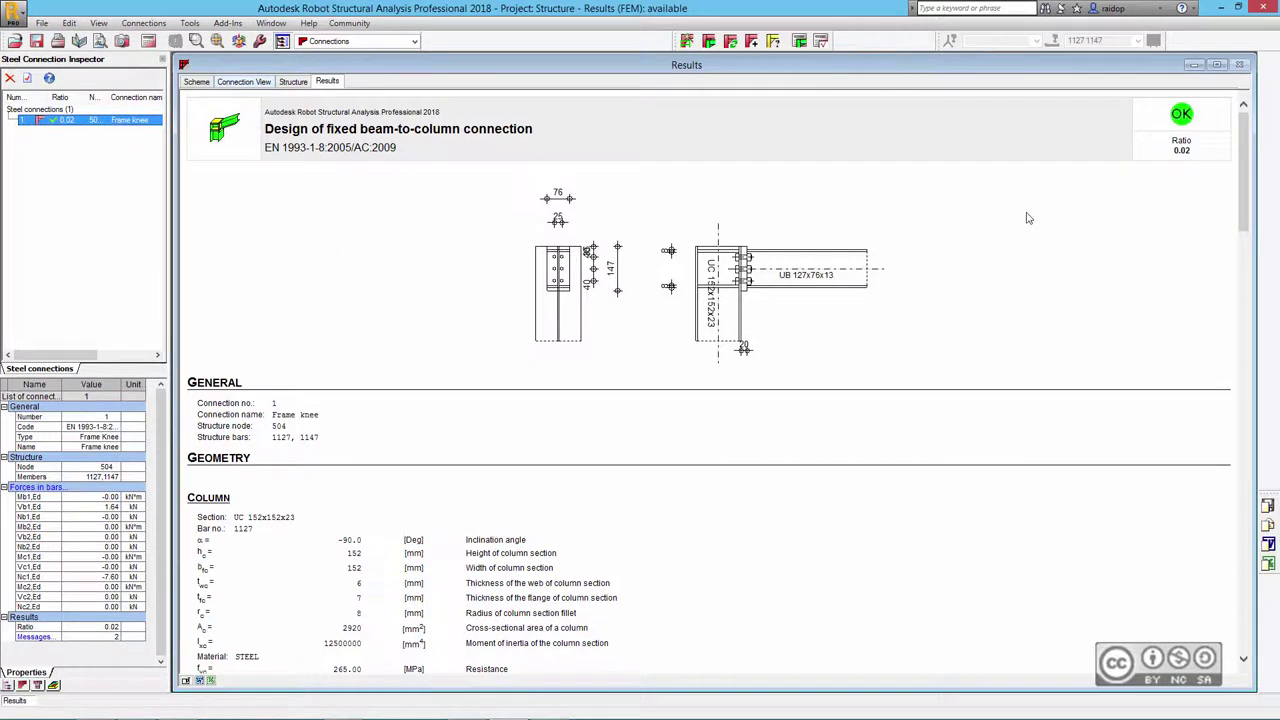
pyautogui.click(255, 85)
pyautogui.moveTo(549, 707)
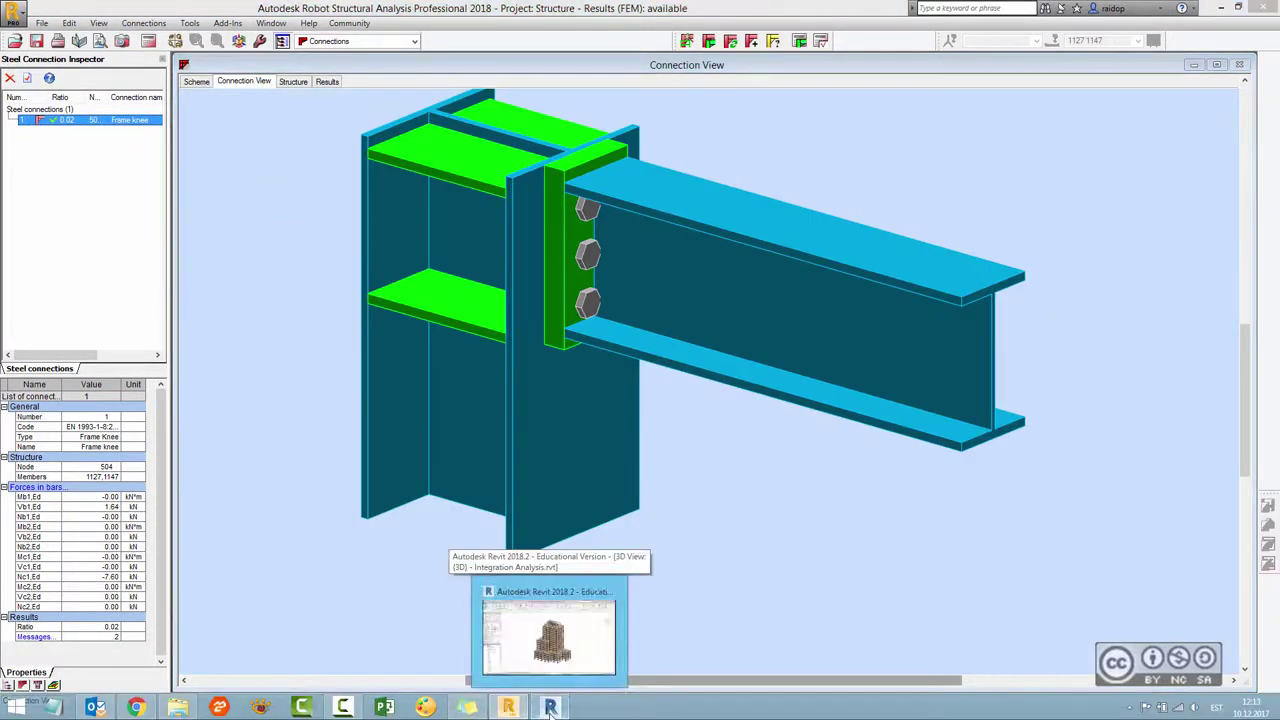
# In Revit, update the model through Robot Structural Analysis Link including steel connections, declining the errors report.
pyautogui.click(549, 708)
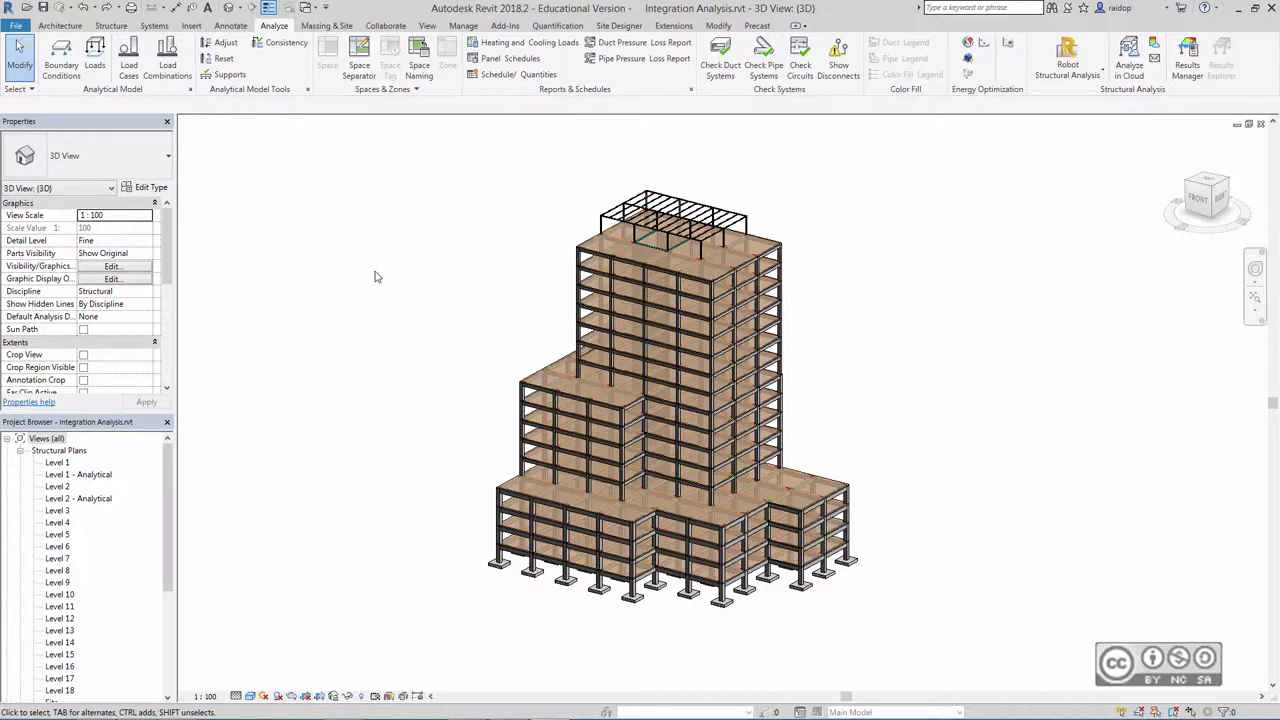
pyautogui.click(377, 697)
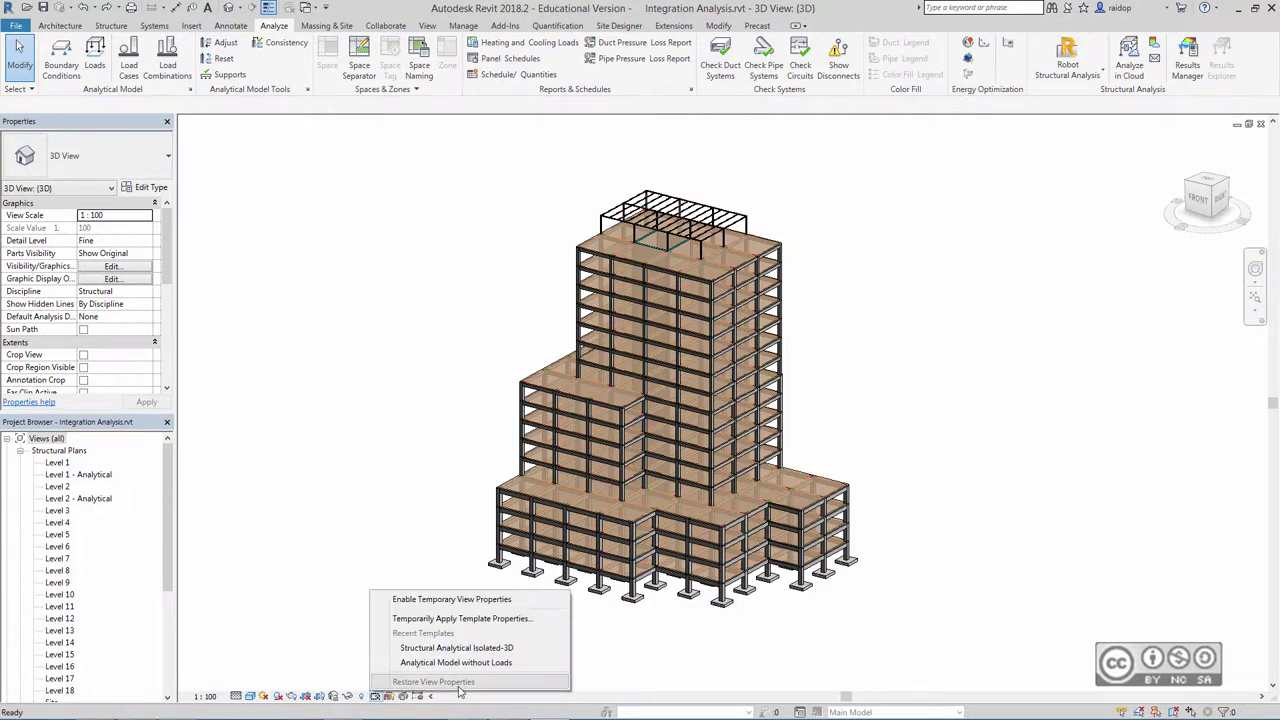
pyautogui.click(851, 163)
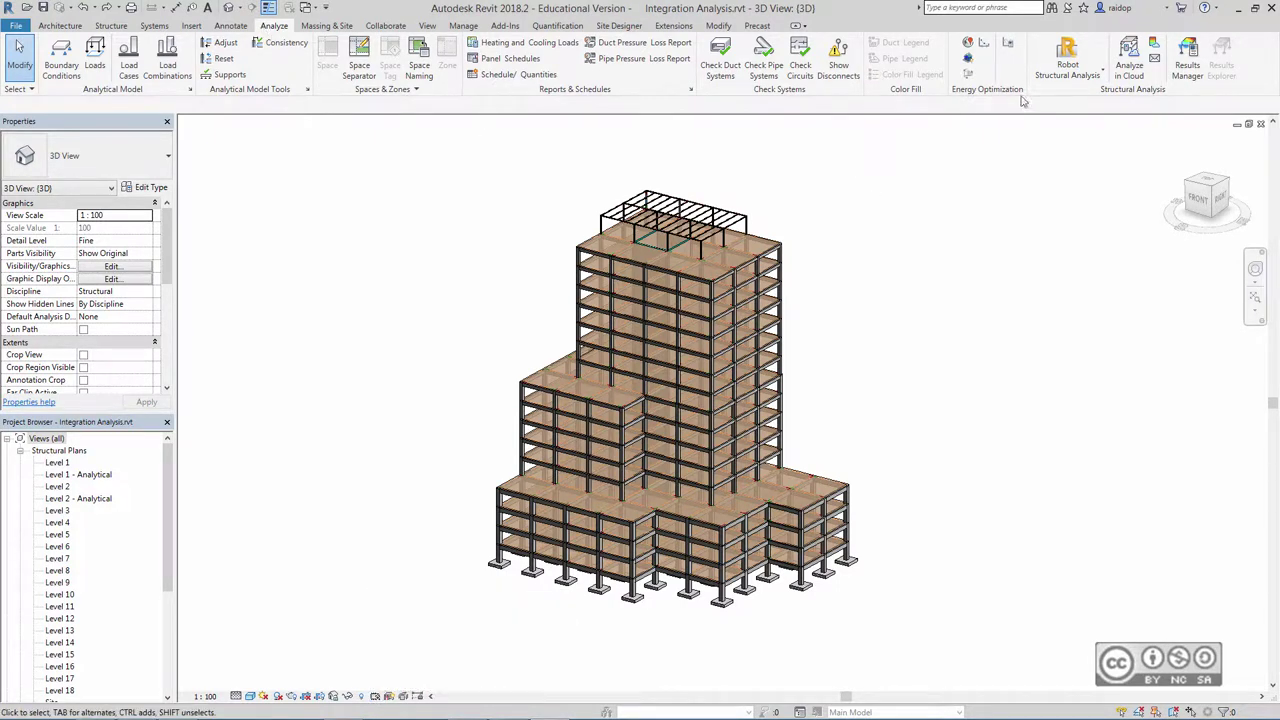
pyautogui.click(1068, 84)
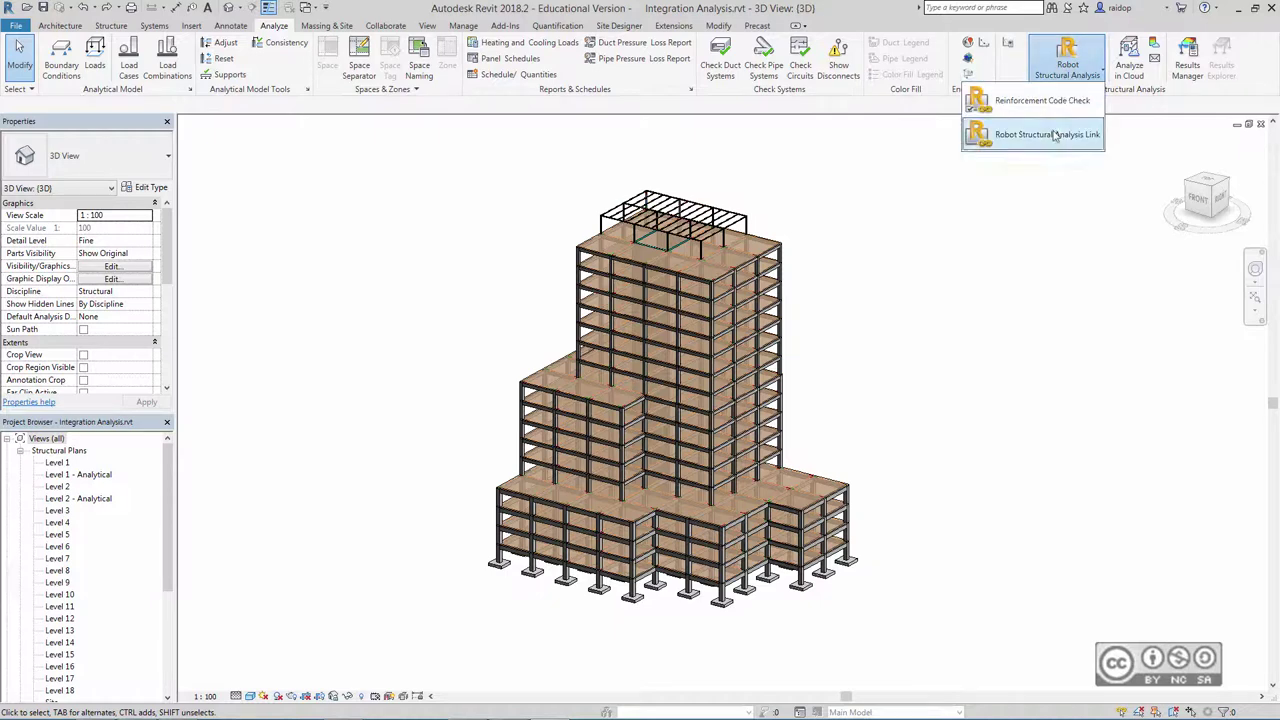
pyautogui.click(1055, 138)
pyautogui.click(501, 318)
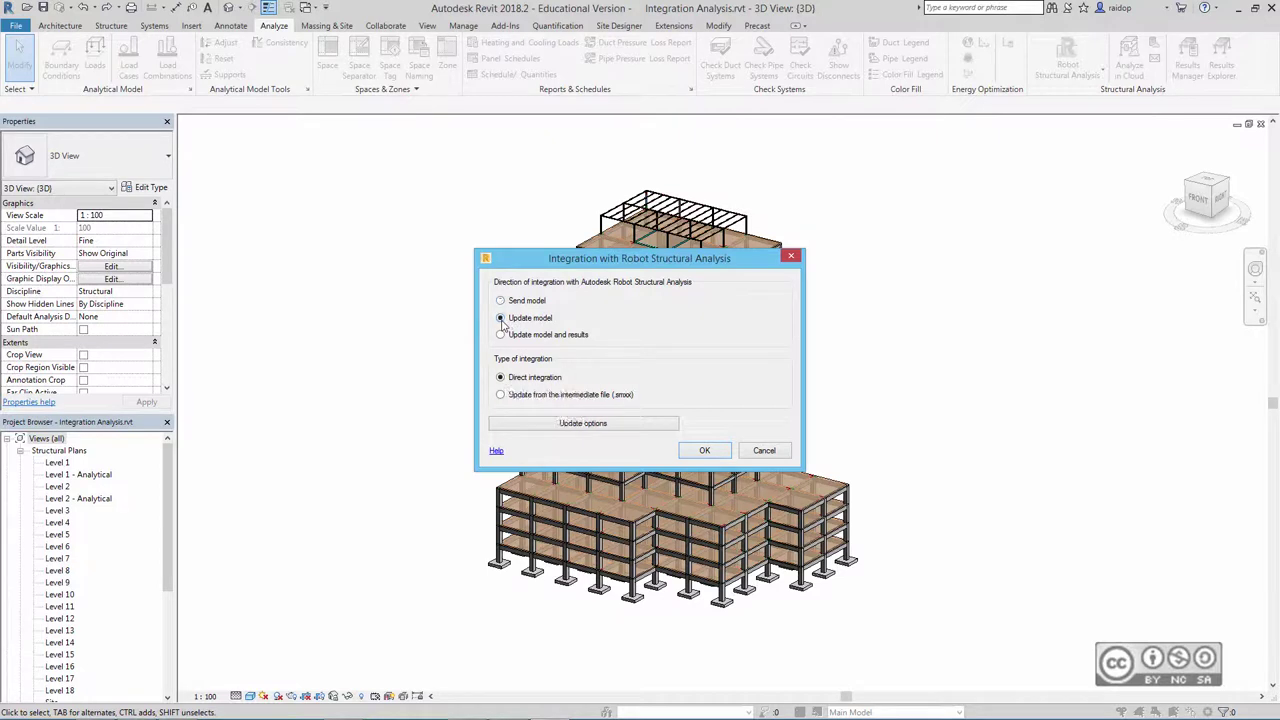
pyautogui.click(566, 425)
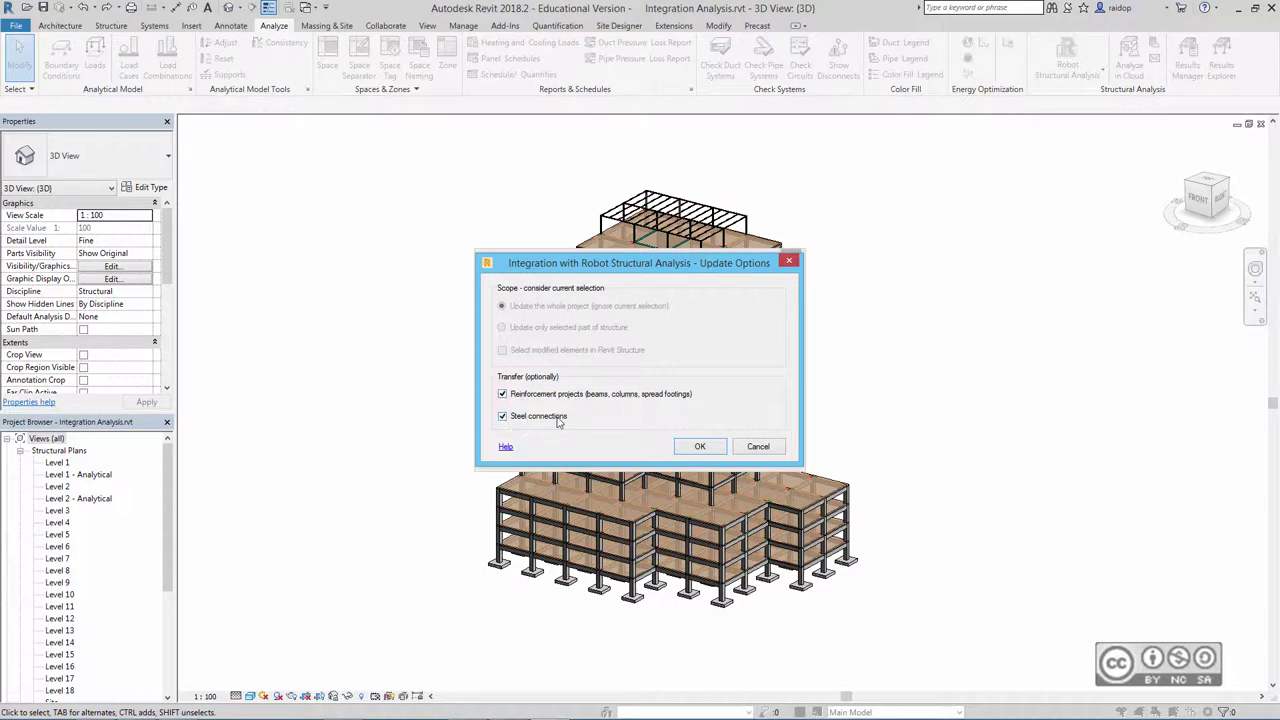
pyautogui.click(704, 449)
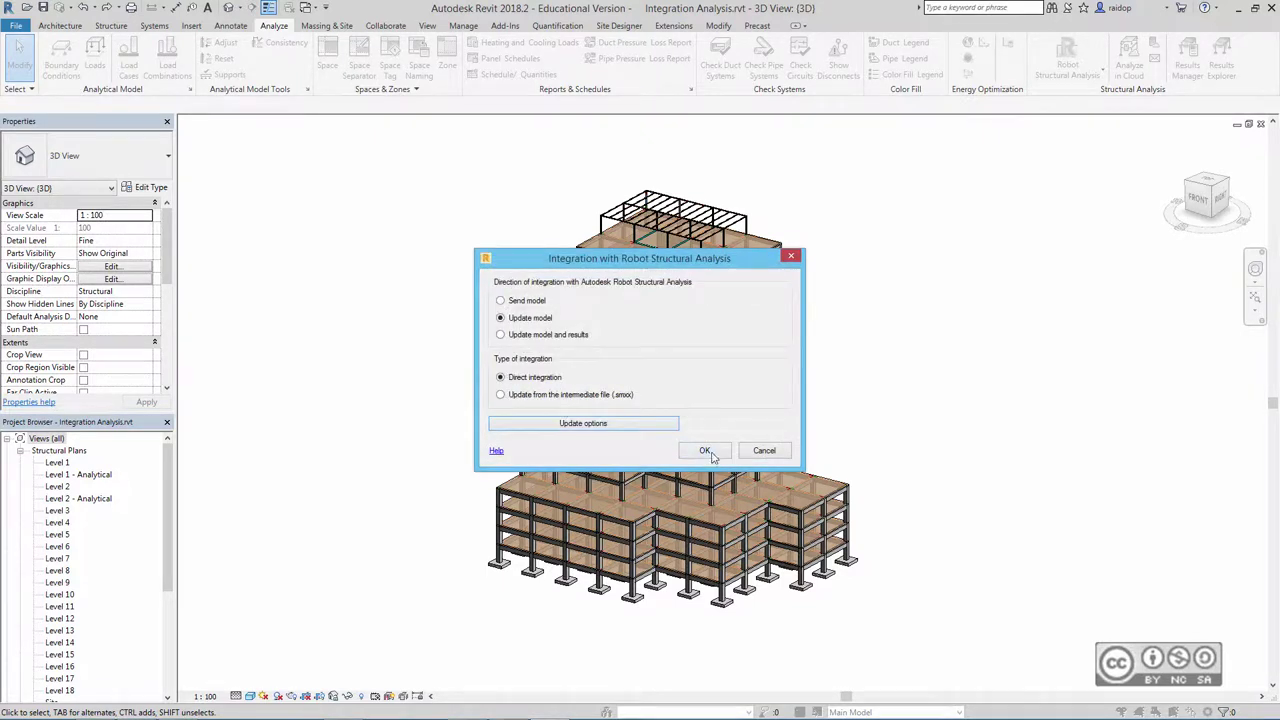
pyautogui.click(705, 451)
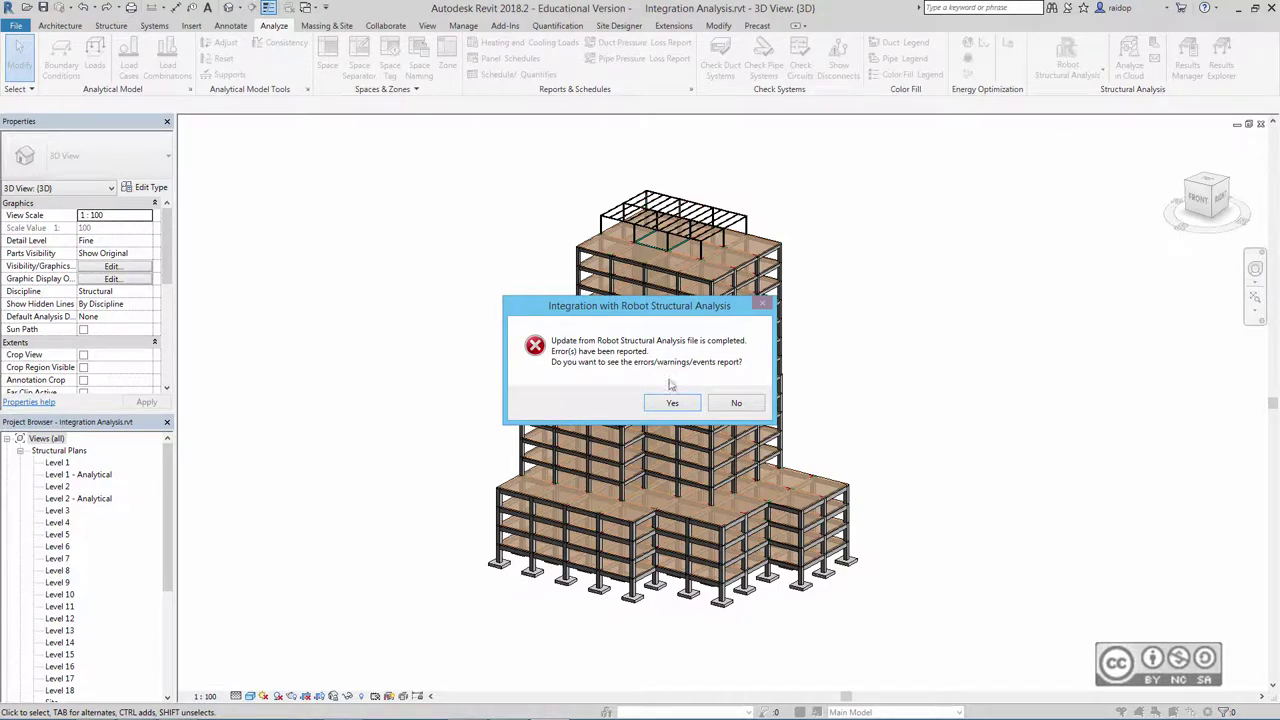
pyautogui.click(737, 404)
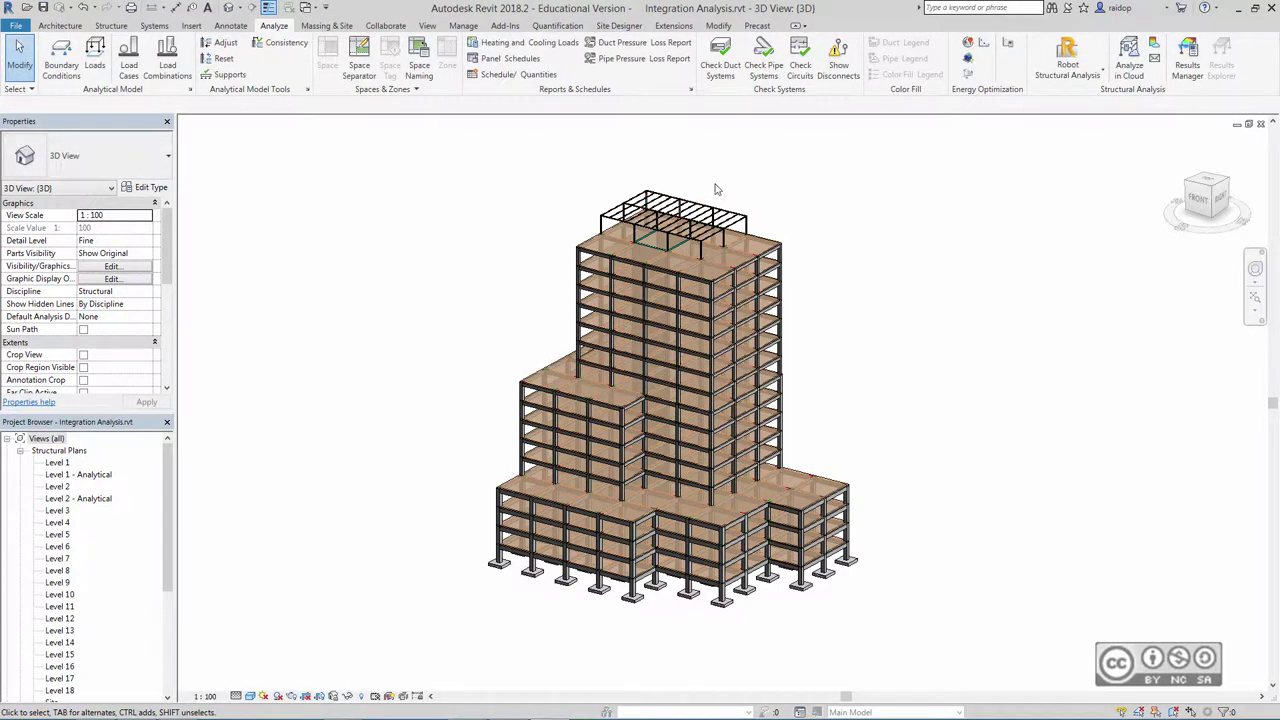
# Zoom and pan the 3D view onto the roof beam-column connection.
pyautogui.scroll(1, 705, 195)
pyautogui.scroll(2, 705, 198)
pyautogui.scroll(1, 704, 200)
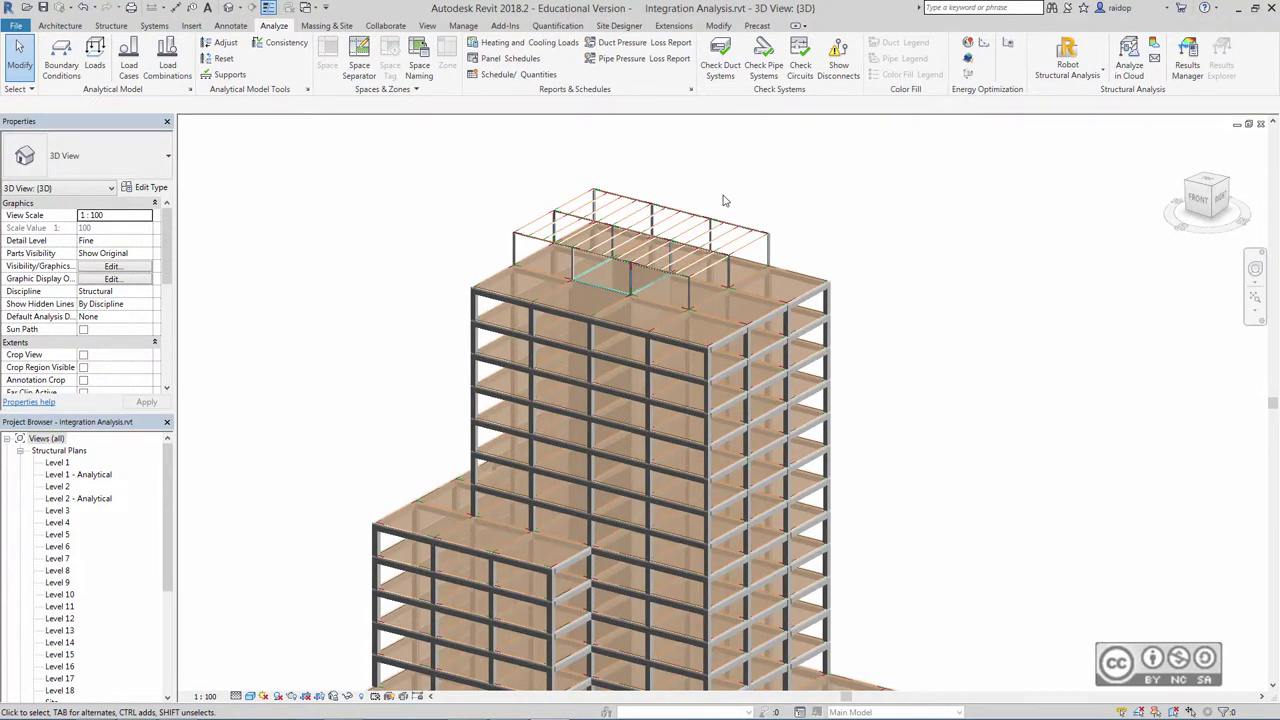
pyautogui.scroll(1, 703, 203)
pyautogui.scroll(1, 691, 209)
pyautogui.scroll(2, 748, 217)
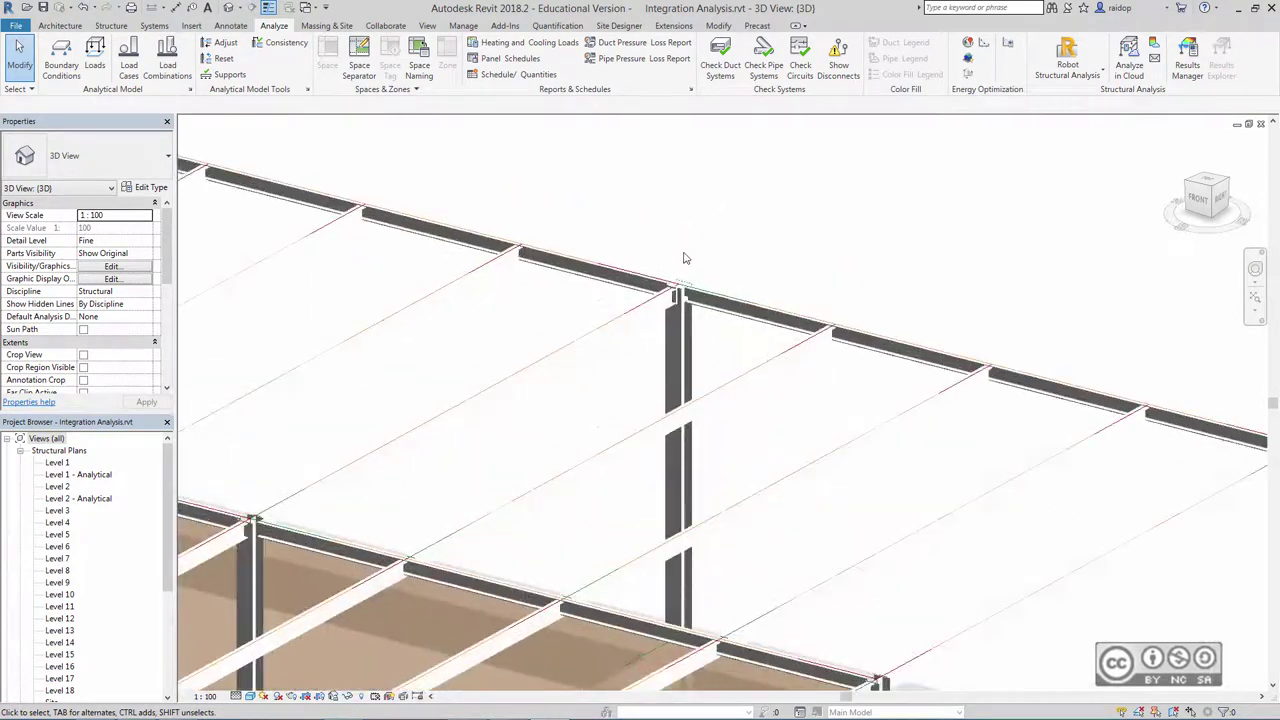
pyautogui.scroll(1, 686, 257)
pyautogui.scroll(1, 688, 270)
pyautogui.scroll(1, 700, 255)
pyautogui.scroll(1, 715, 245)
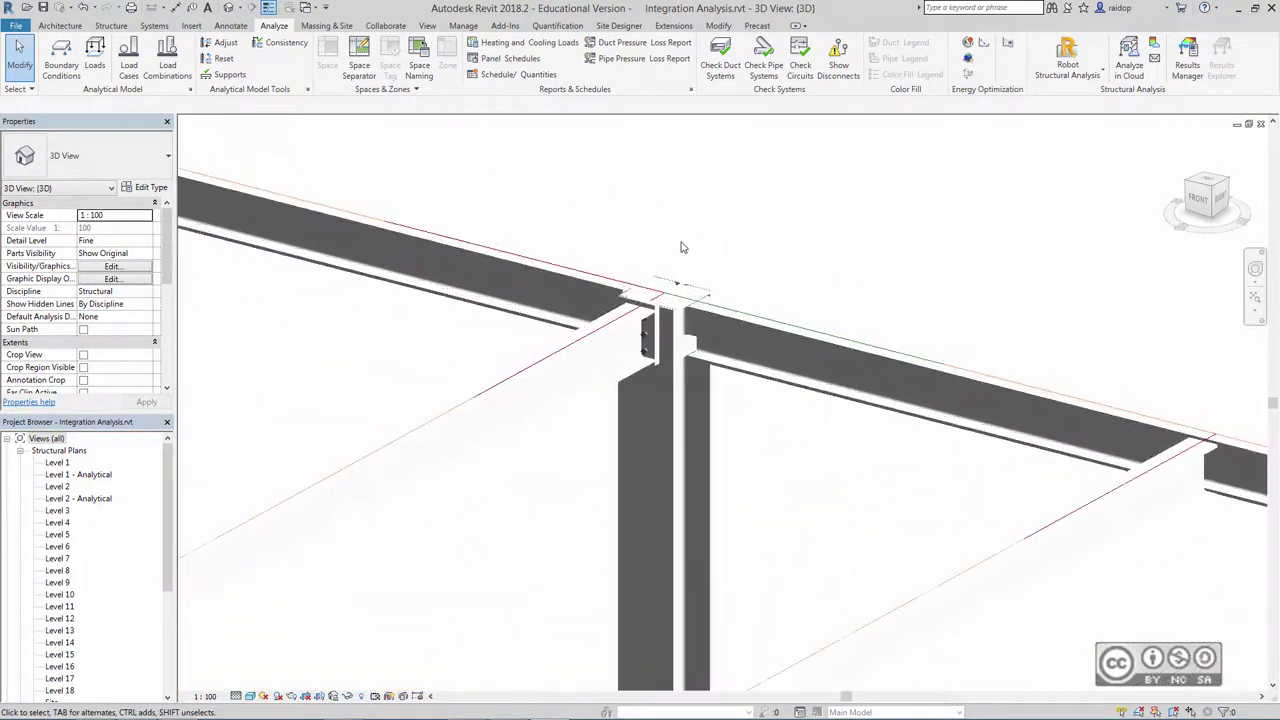
pyautogui.scroll(1, 685, 277)
pyautogui.moveTo(686, 277); pyautogui.dragTo(737, 220, button='middle')
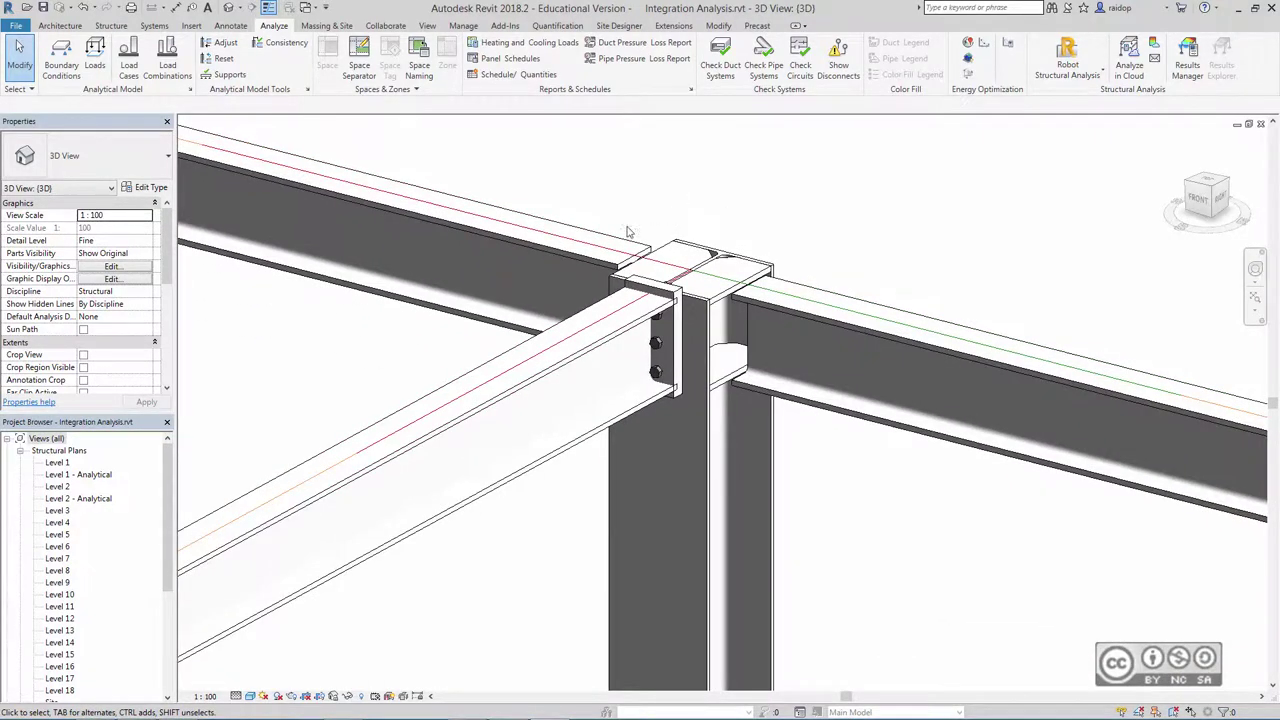
# Set the Realistic visual style and hide the analytical model lines.
pyautogui.click(250, 696)
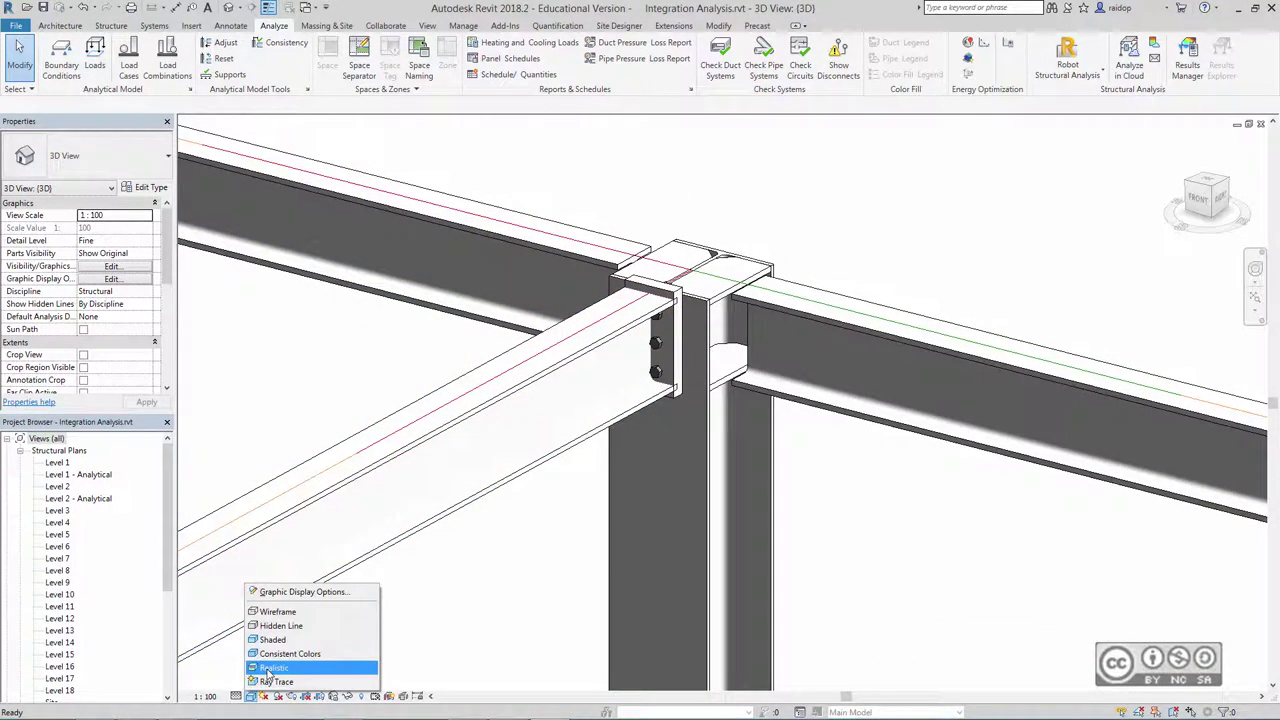
pyautogui.click(268, 668)
pyautogui.scroll(1, 700, 290)
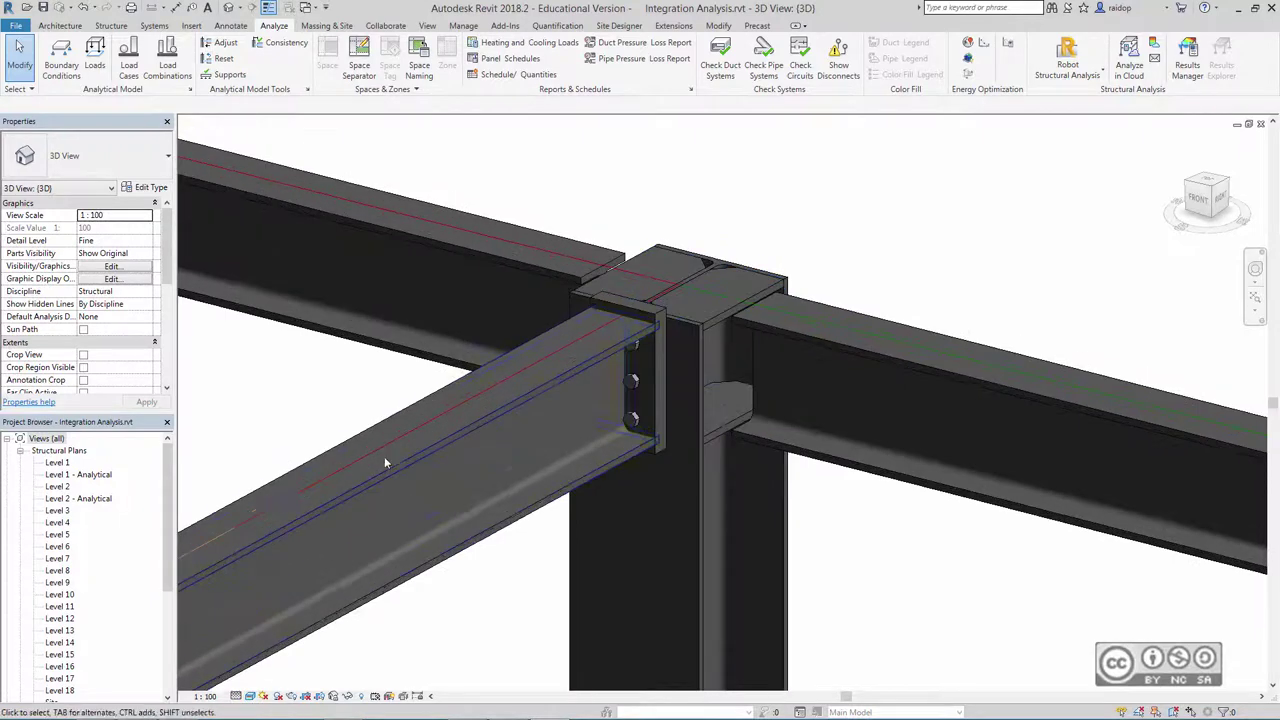
pyautogui.click(391, 697)
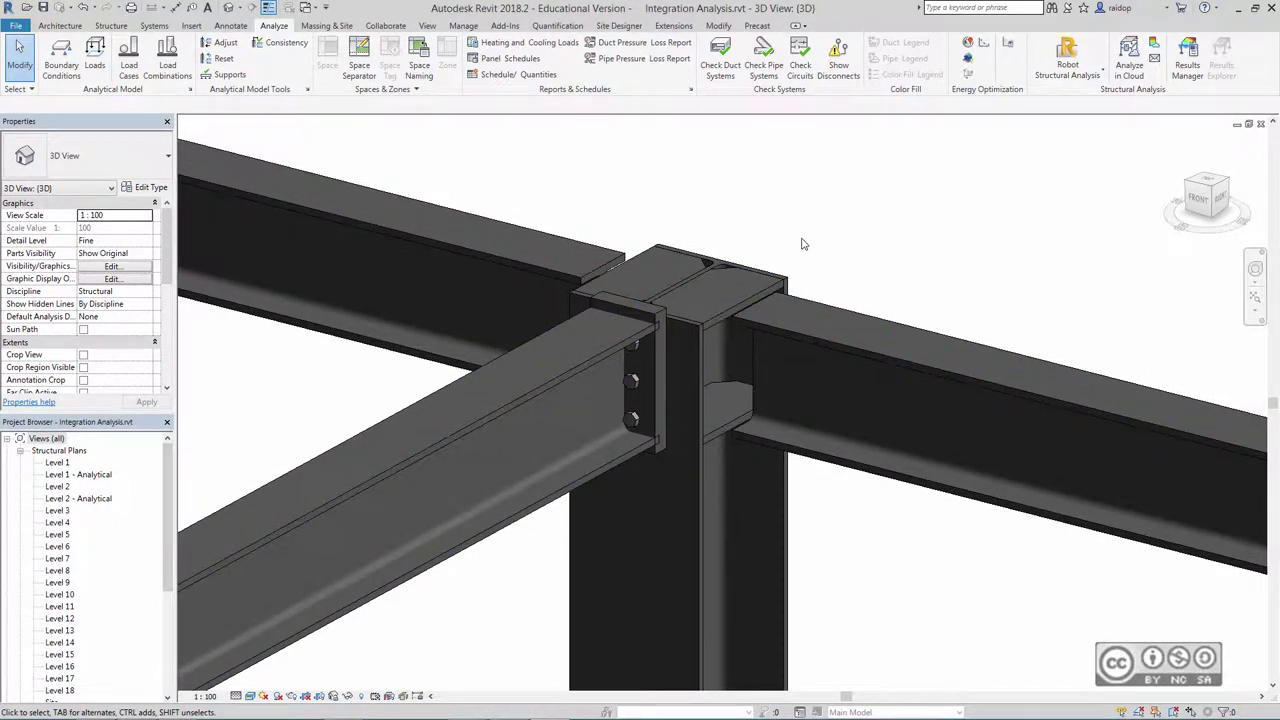